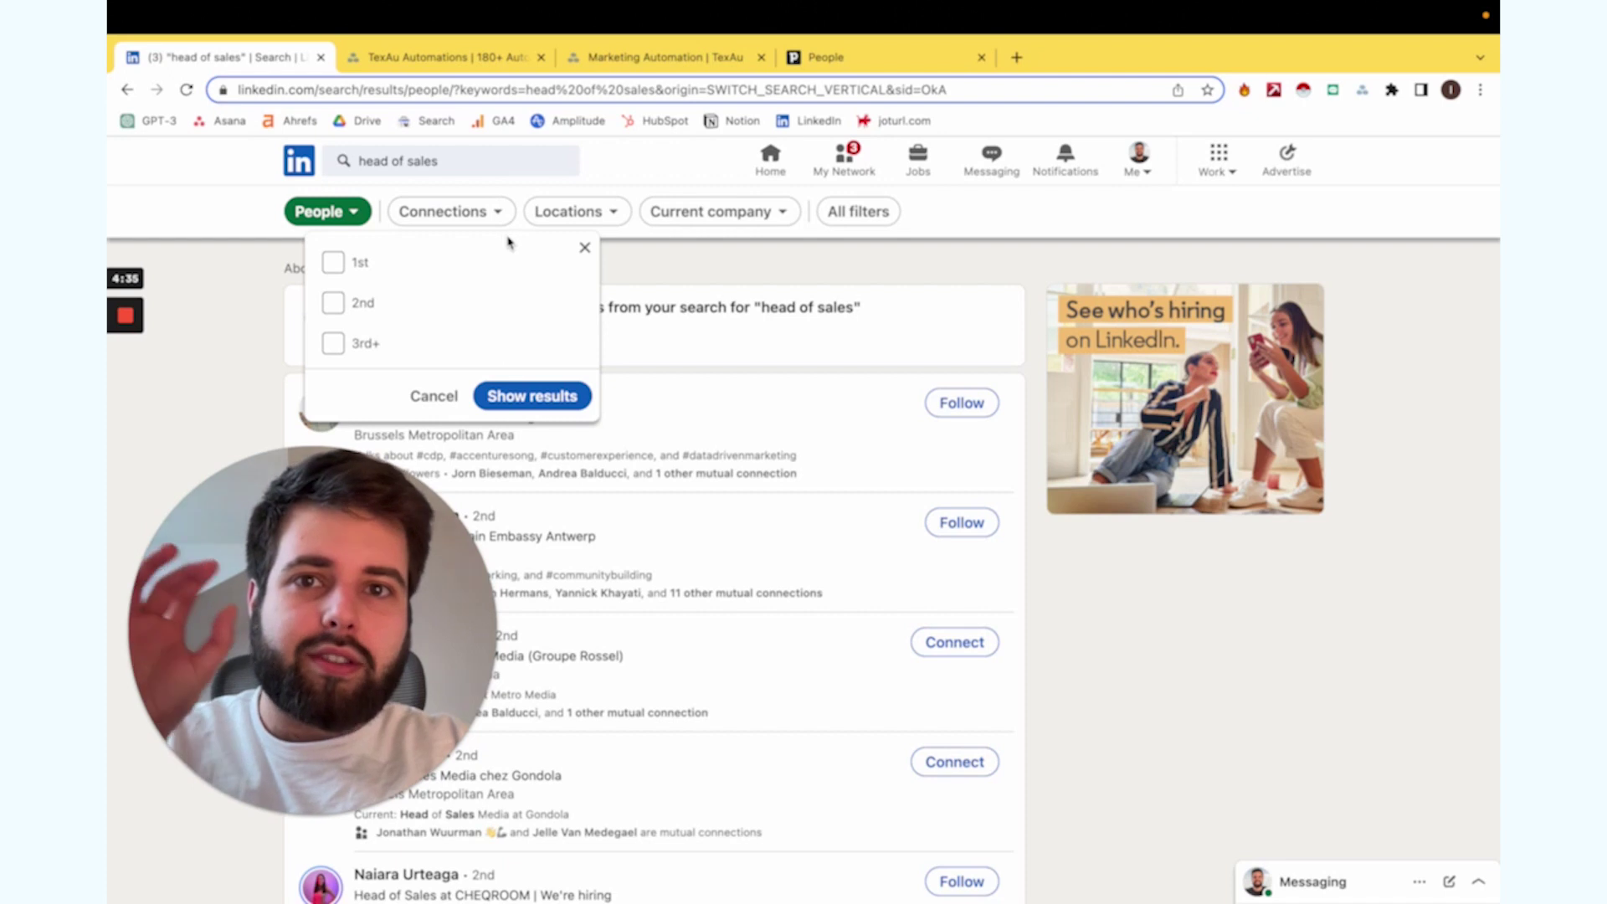
Close the Connections filter on the 'head of sales' People results and select the page address.
click(470, 208)
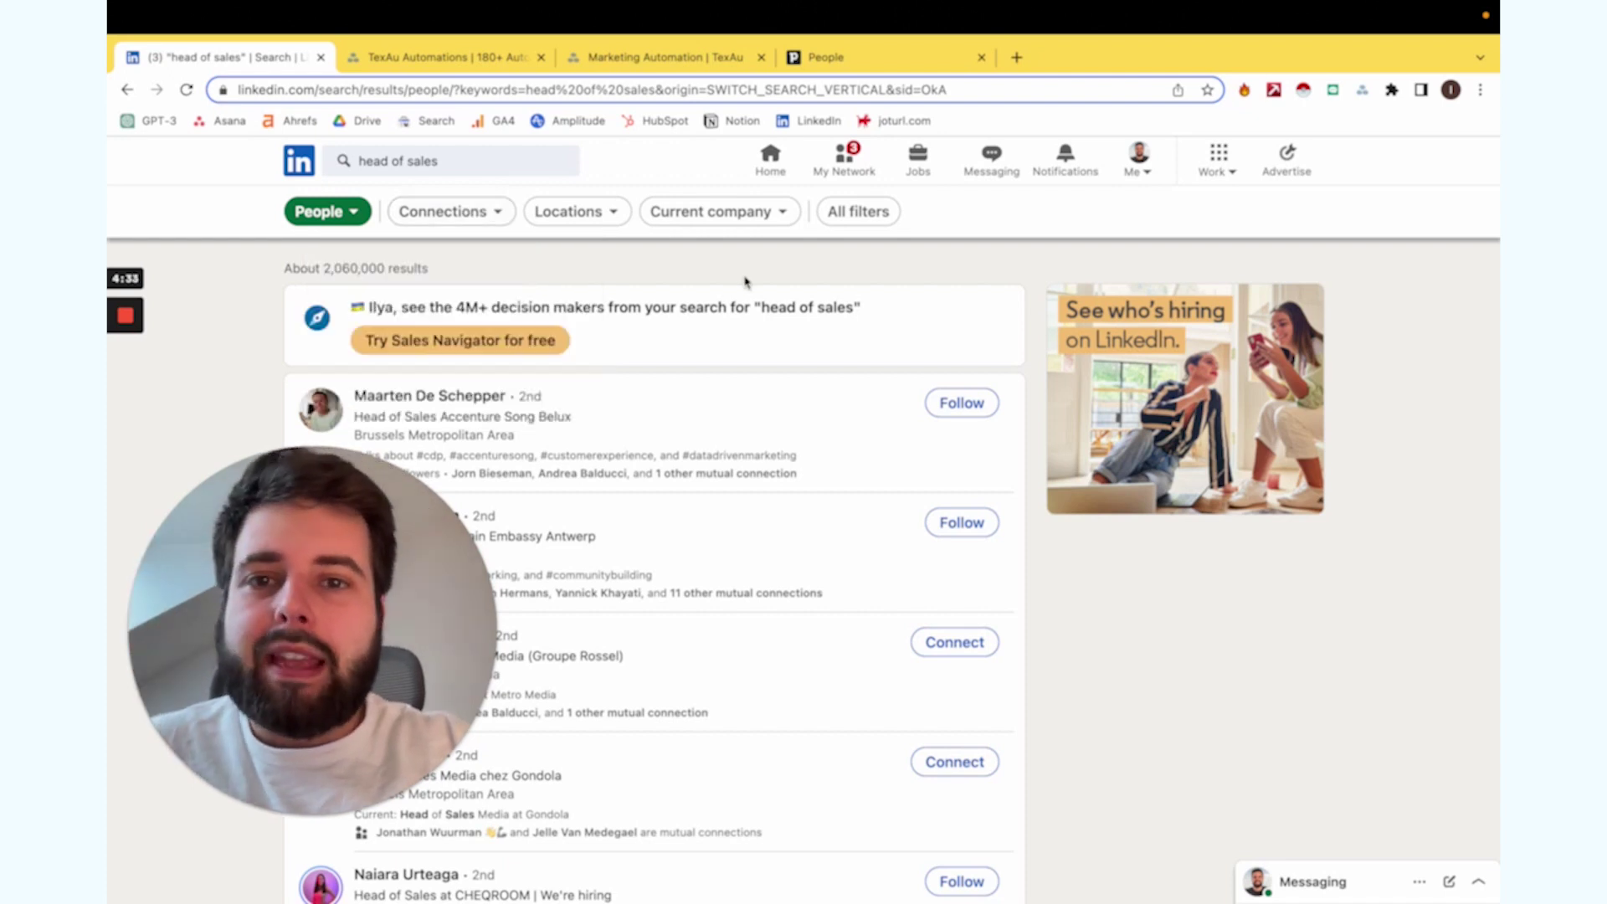
click(477, 89)
Copy the 'head of sales' People search URL and bring up the TexAu Automations tab.
click(469, 90)
triple_click(461, 89)
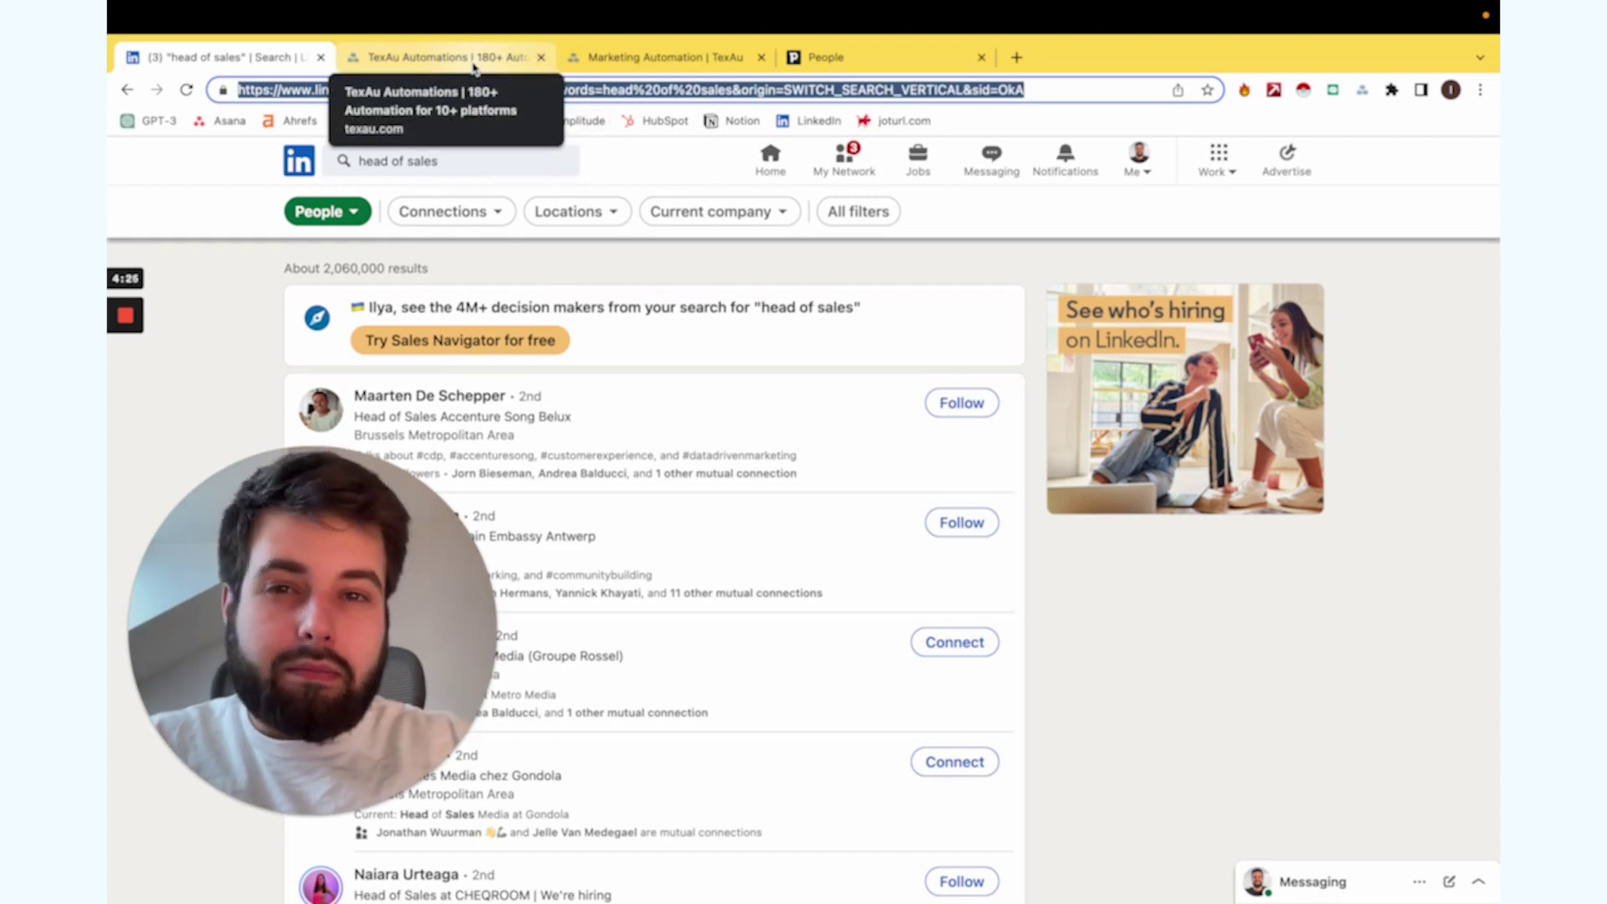
click(405, 56)
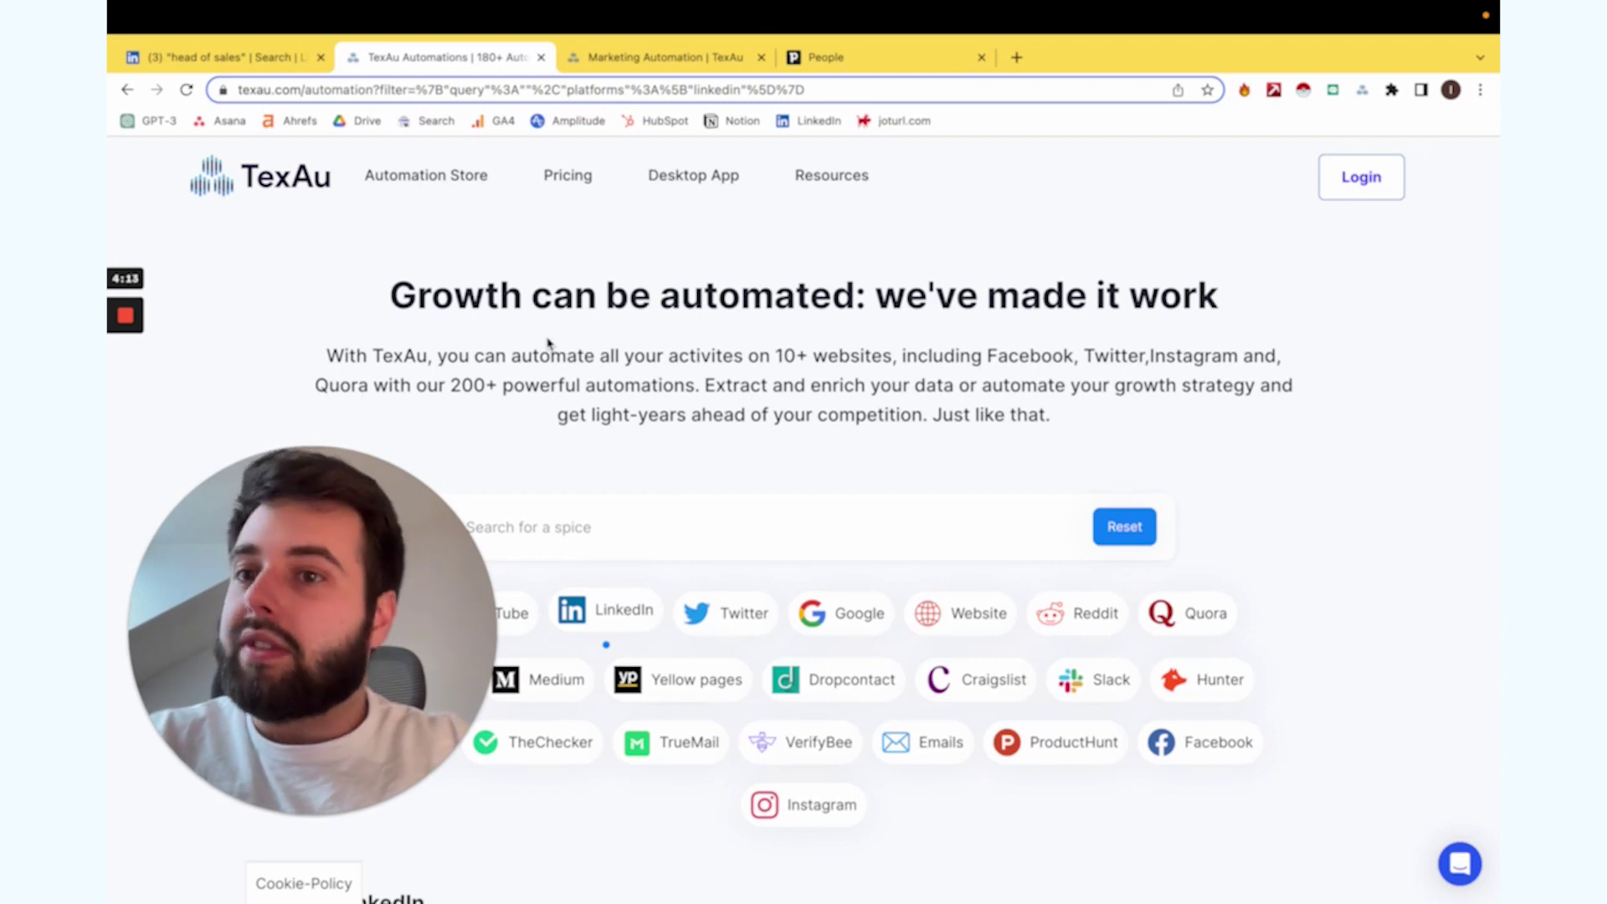
click(223, 89)
click(253, 58)
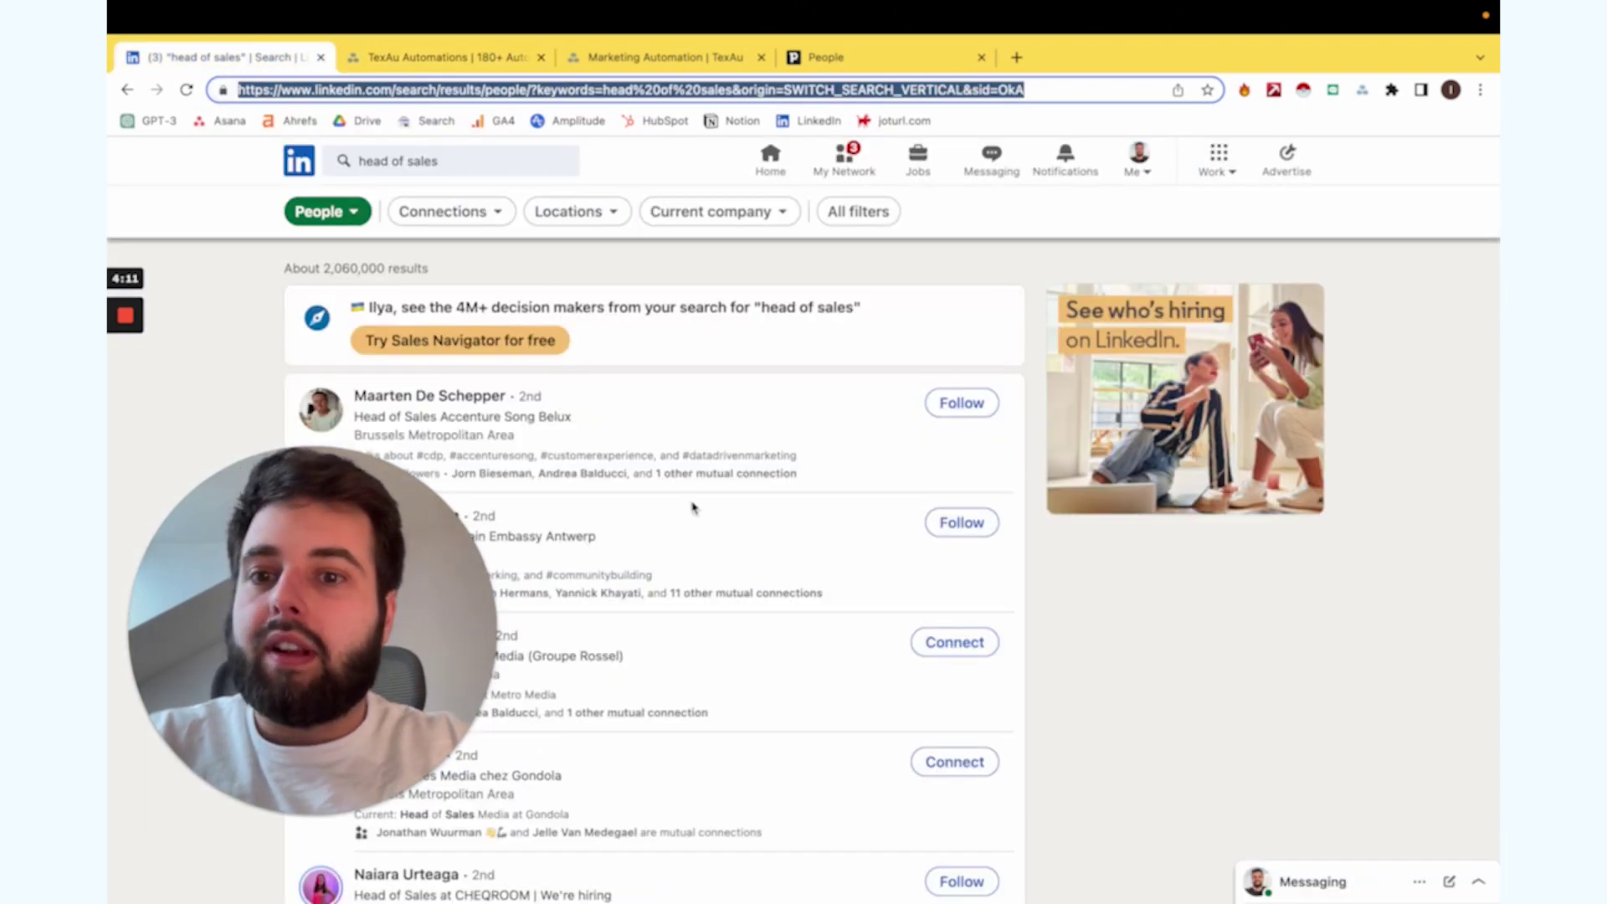
scroll(693, 507, down, 10)
scroll(586, 377, up, 10)
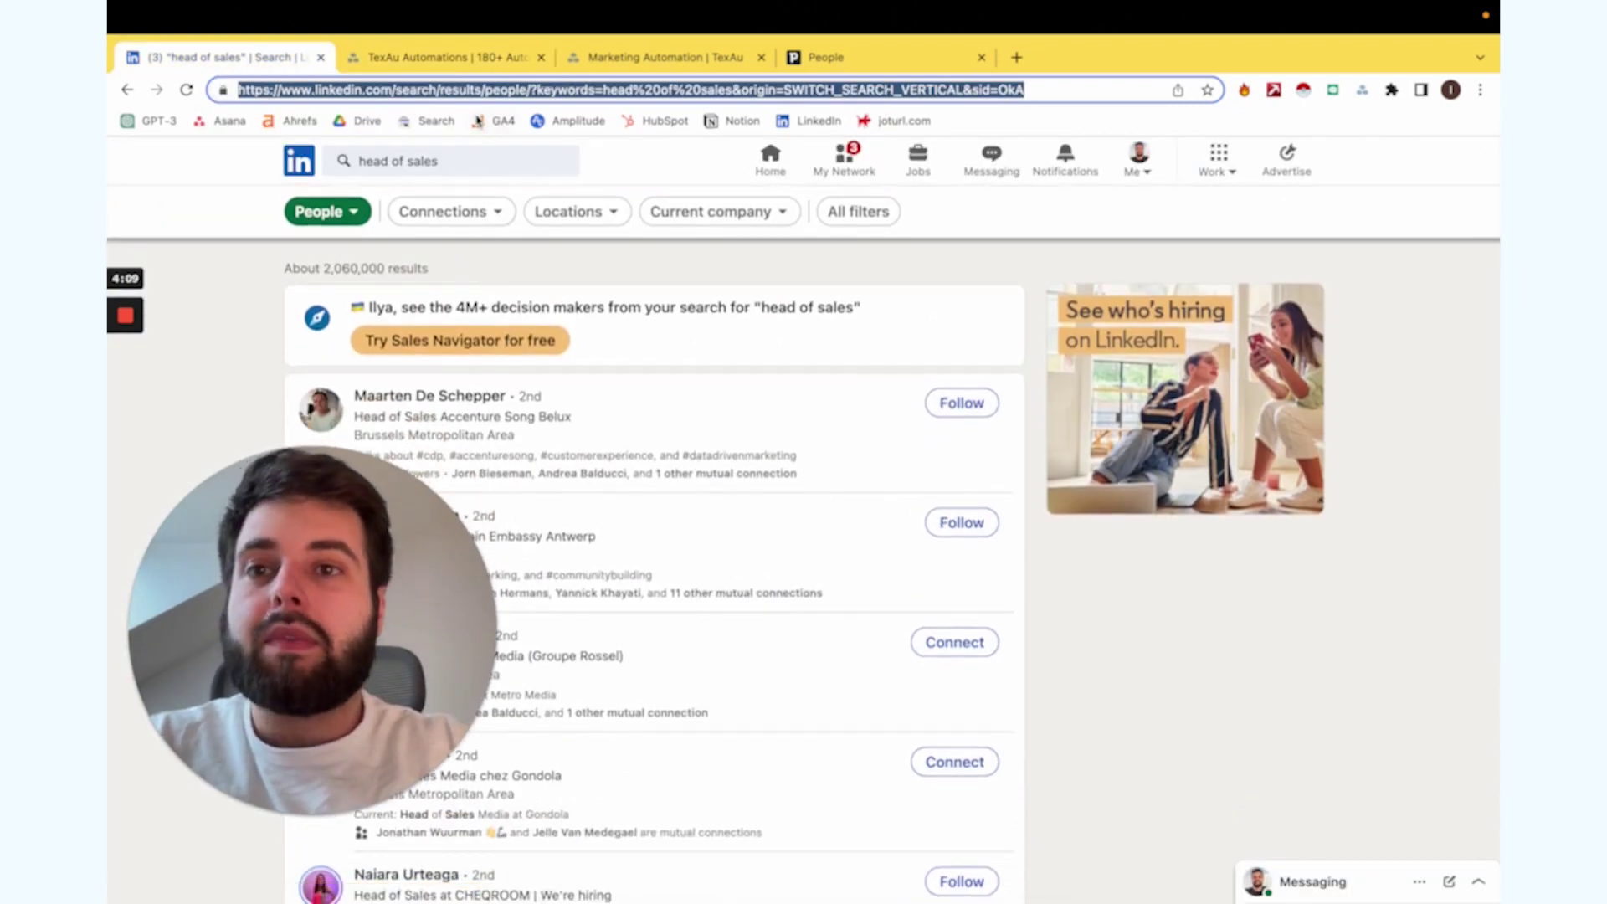
click(458, 67)
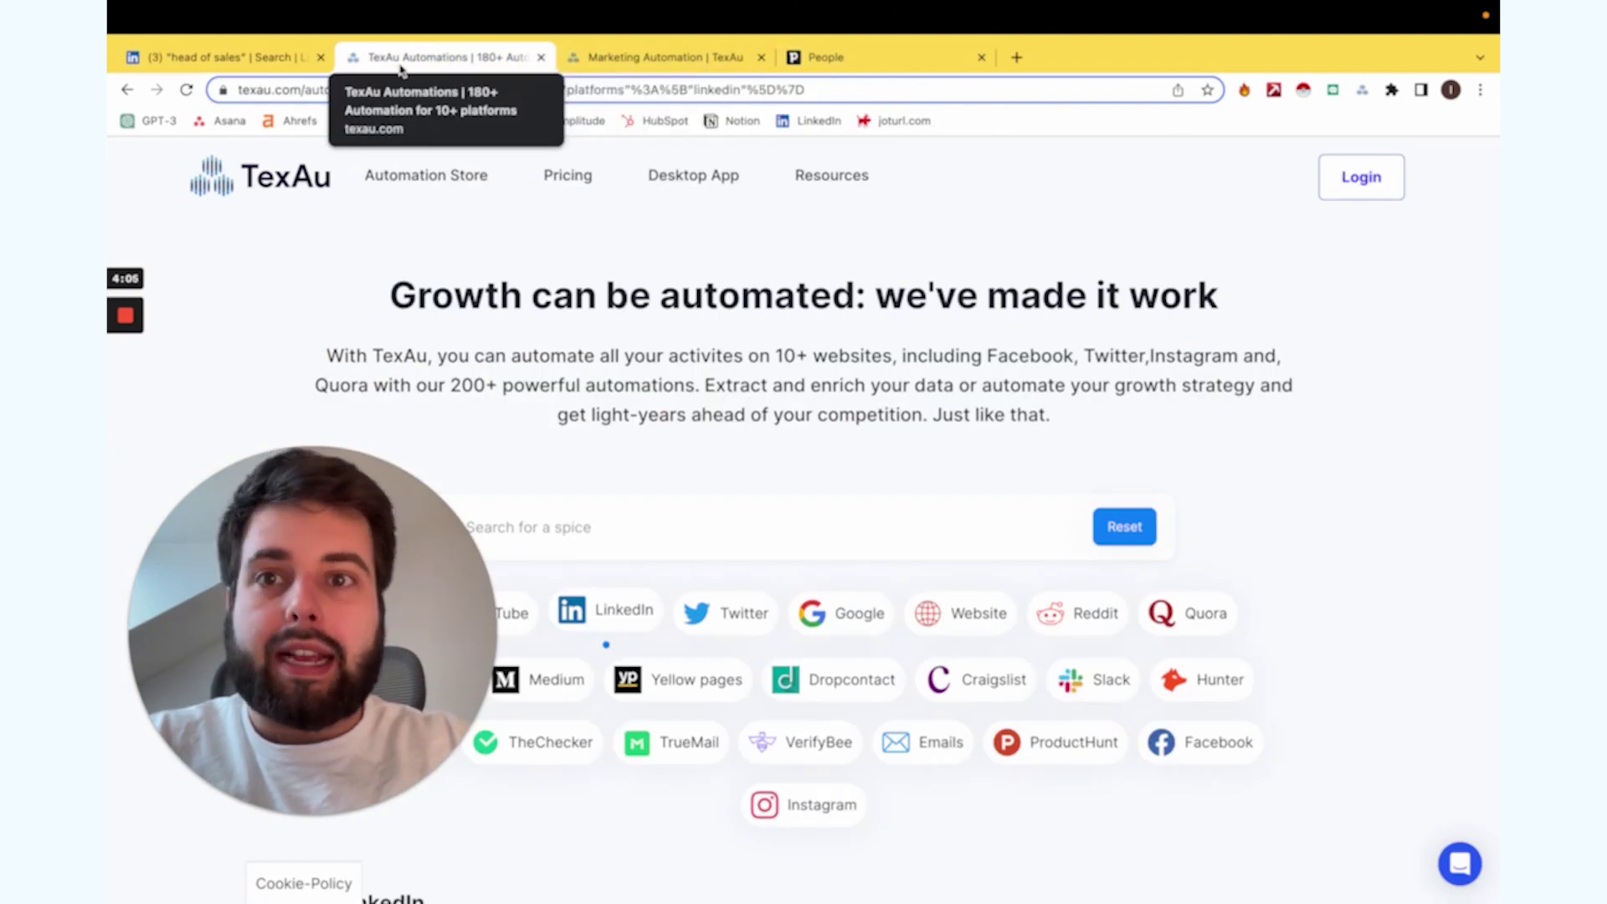
Paste the LinkedIn search URL into Extract Profiles From Linkedin Search's Search text or URL field.
click(611, 57)
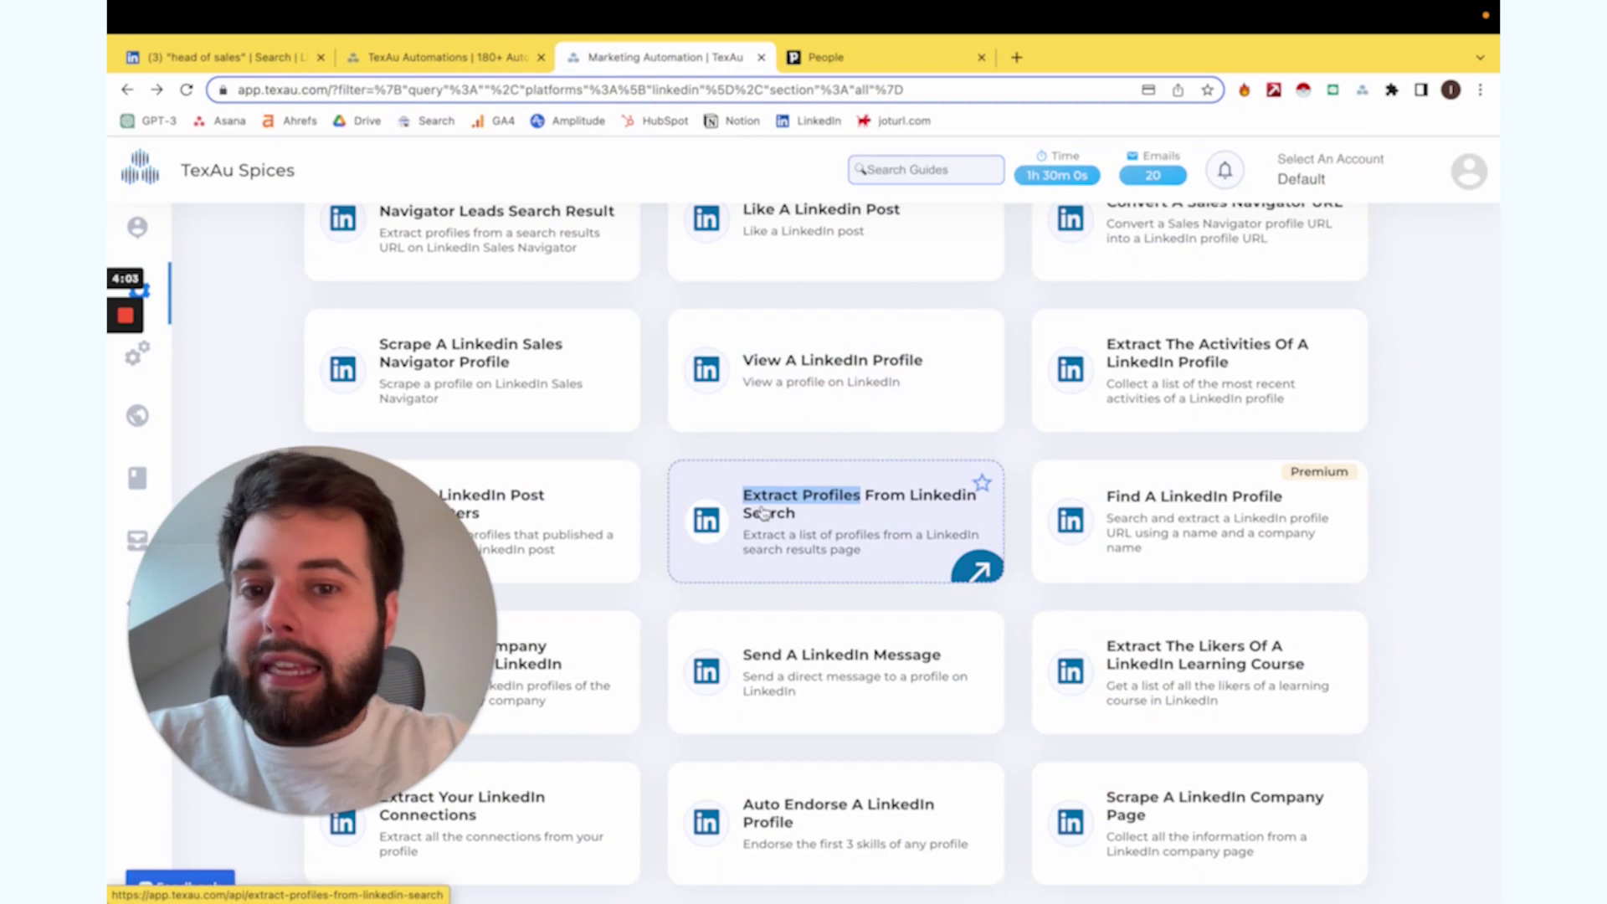
click(838, 517)
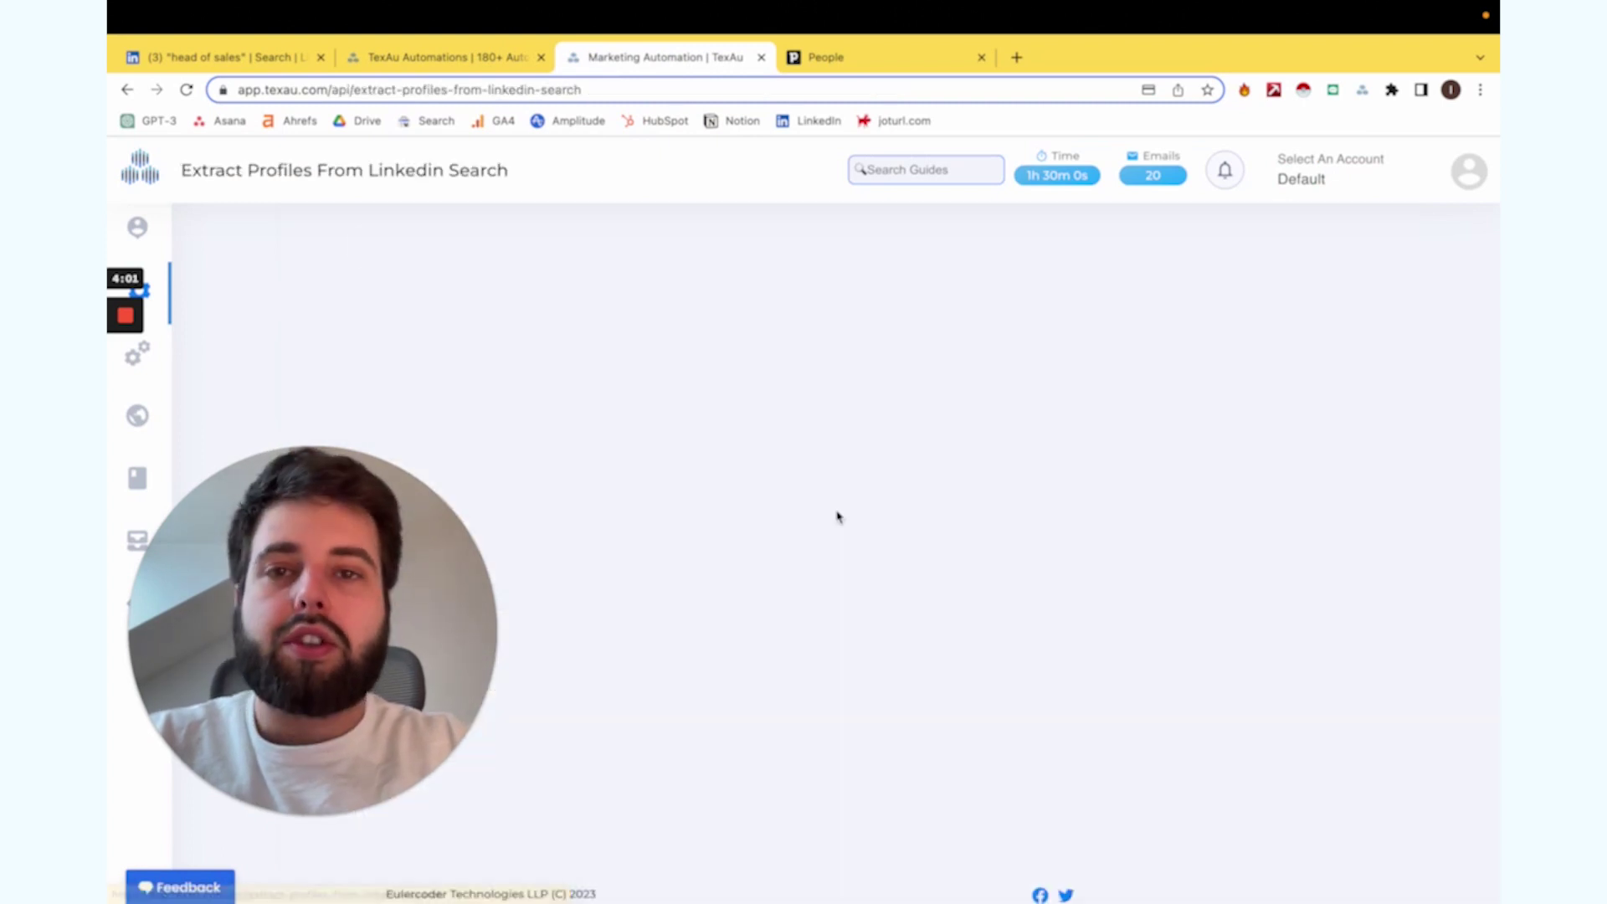
scroll(703, 523, down, 3)
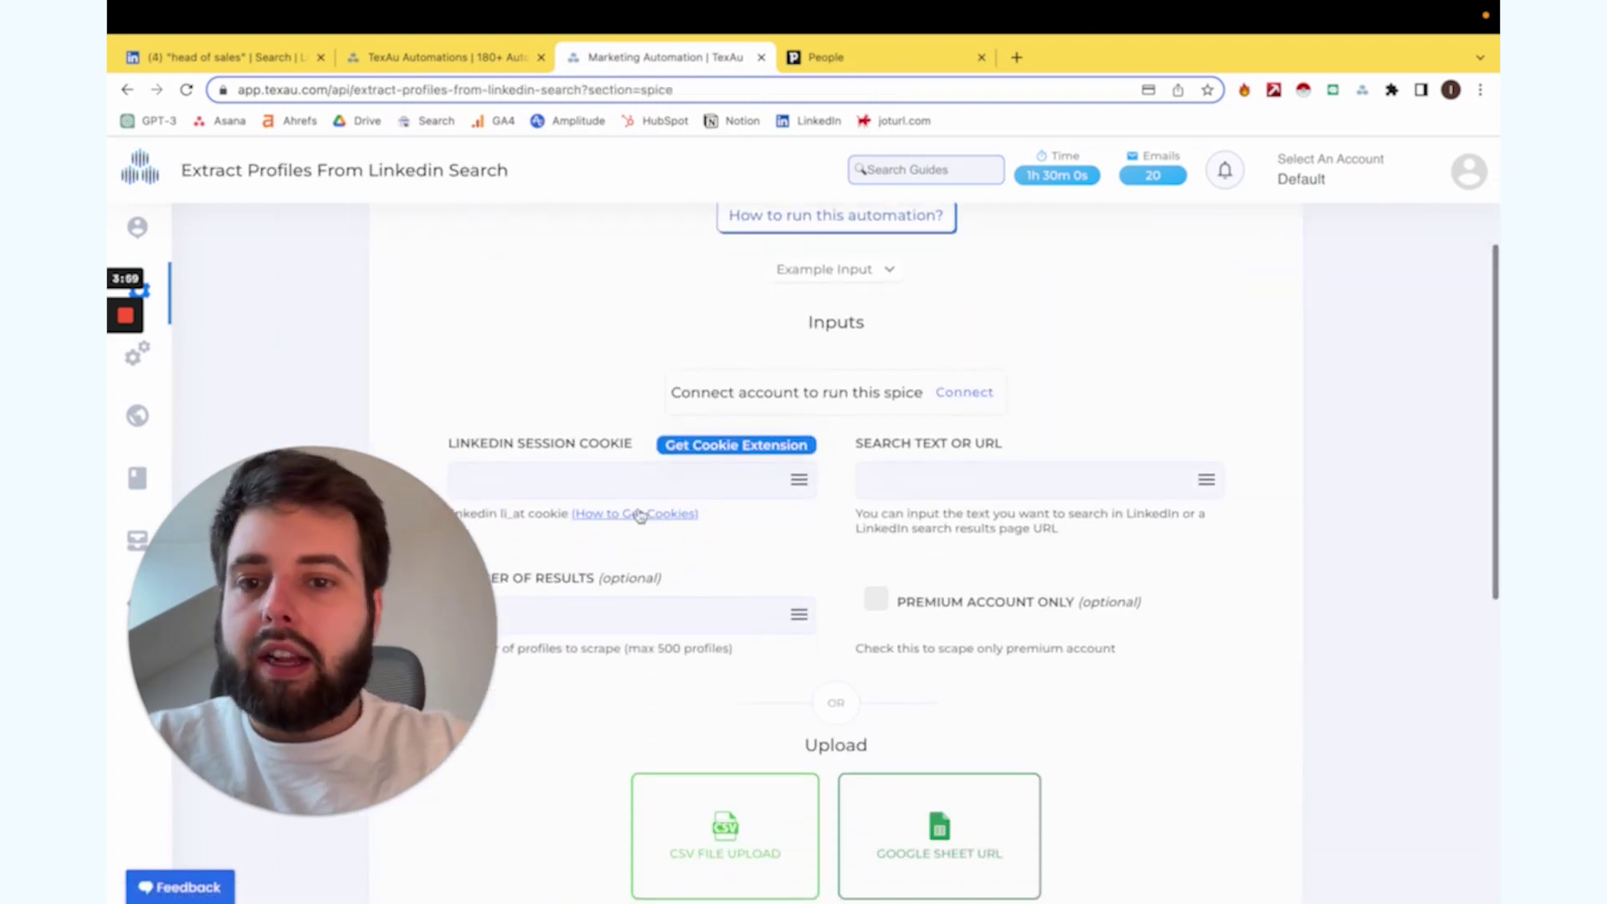
scroll(638, 536, down, 3)
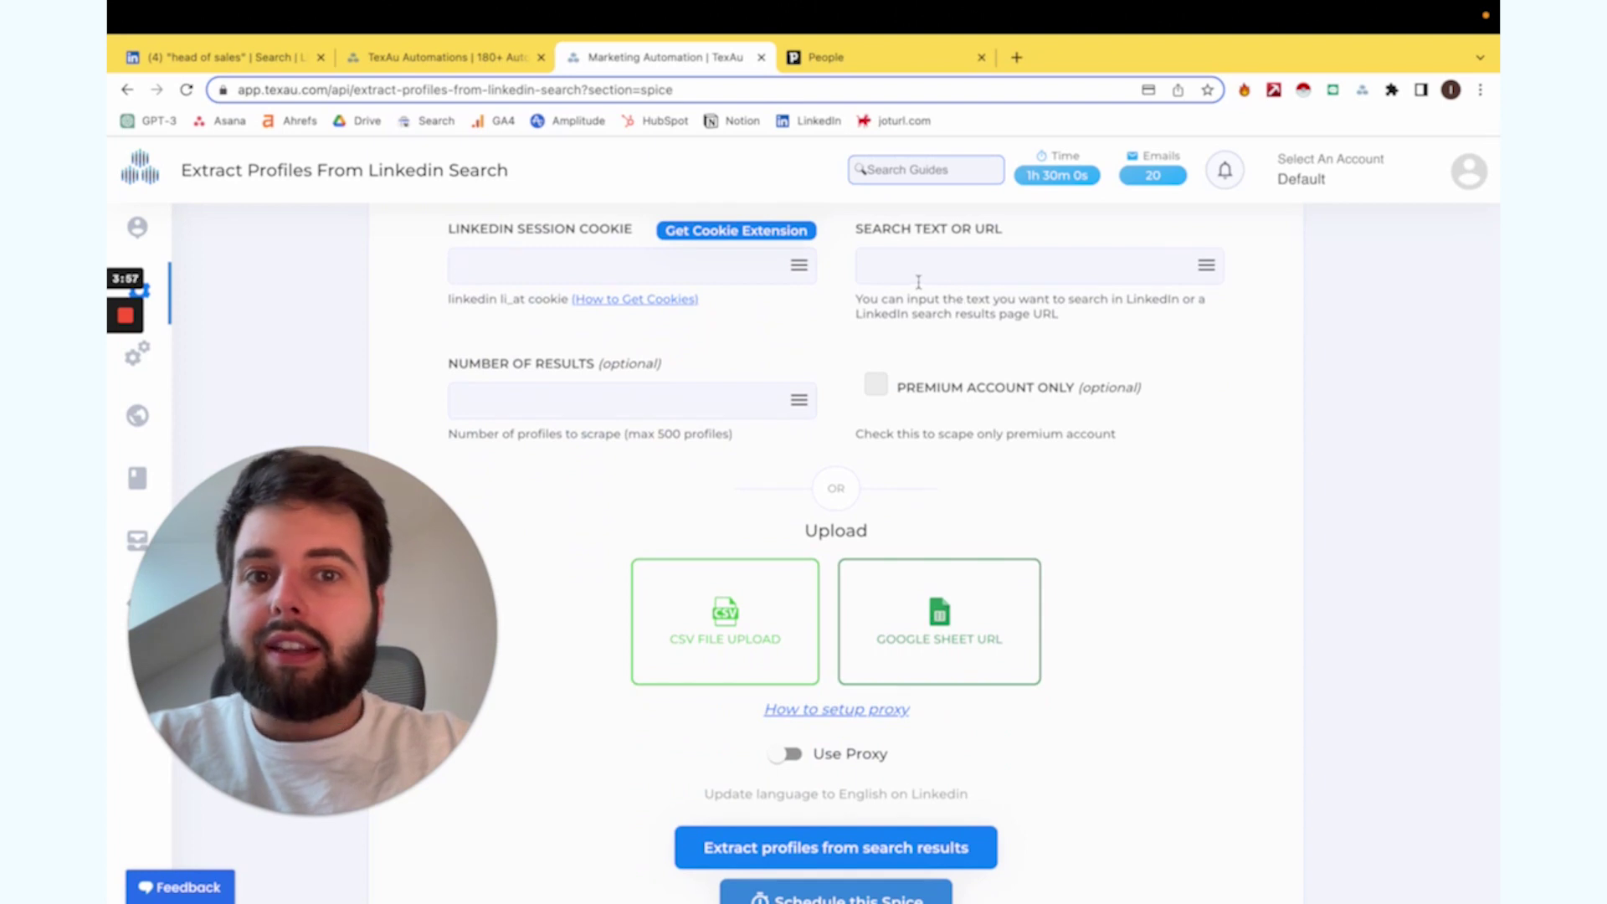
scroll(921, 281, up, 3)
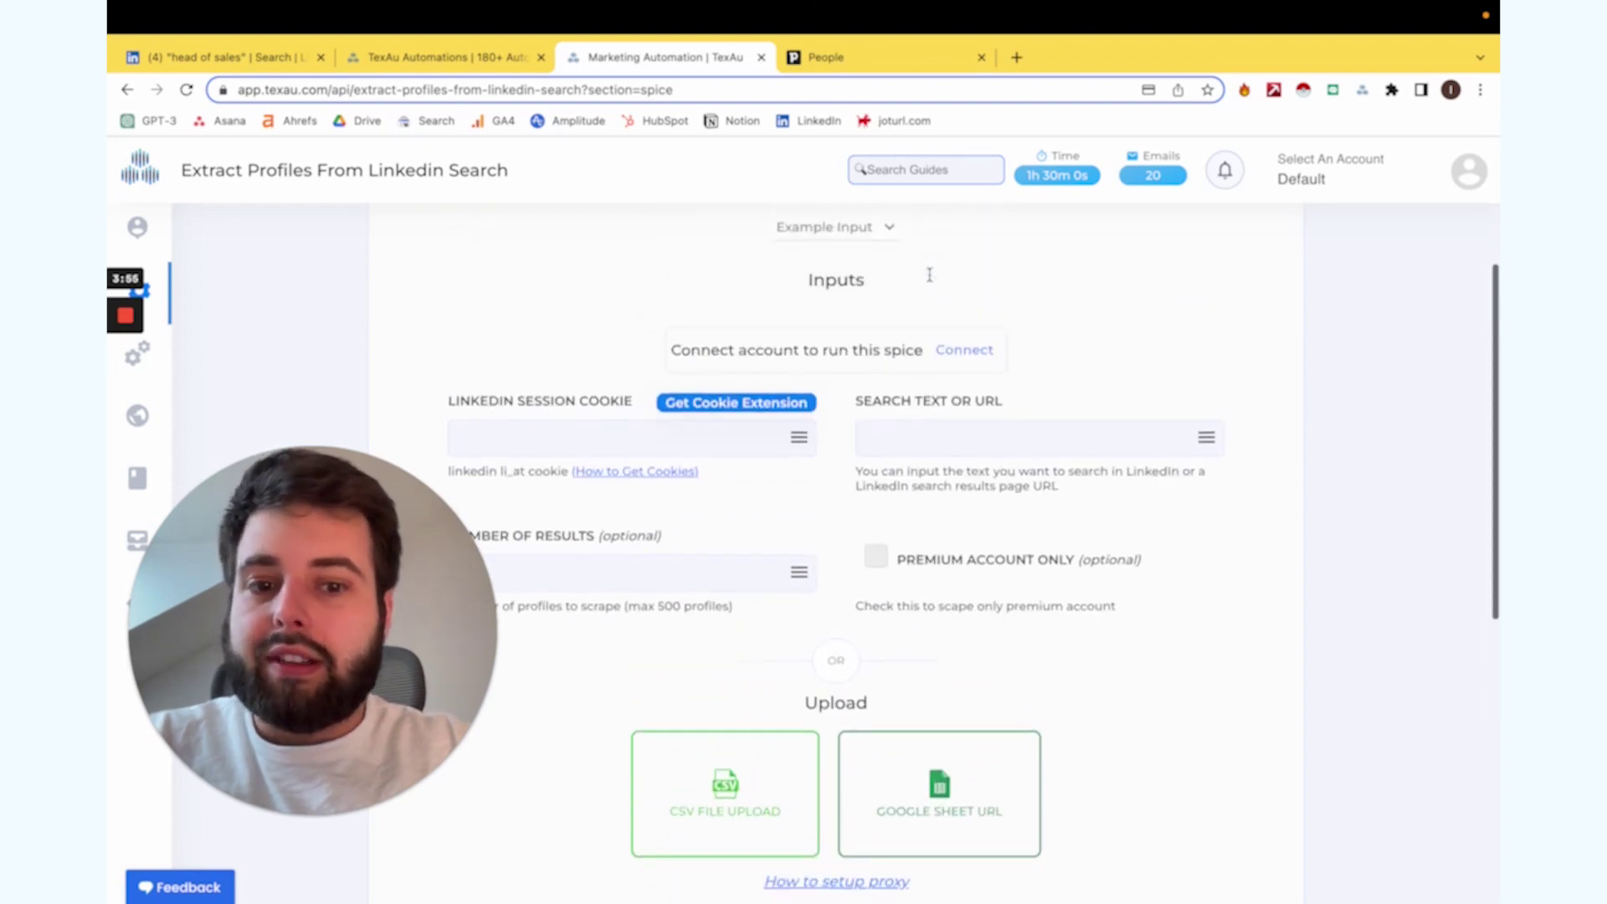
scroll(929, 274, up, 1)
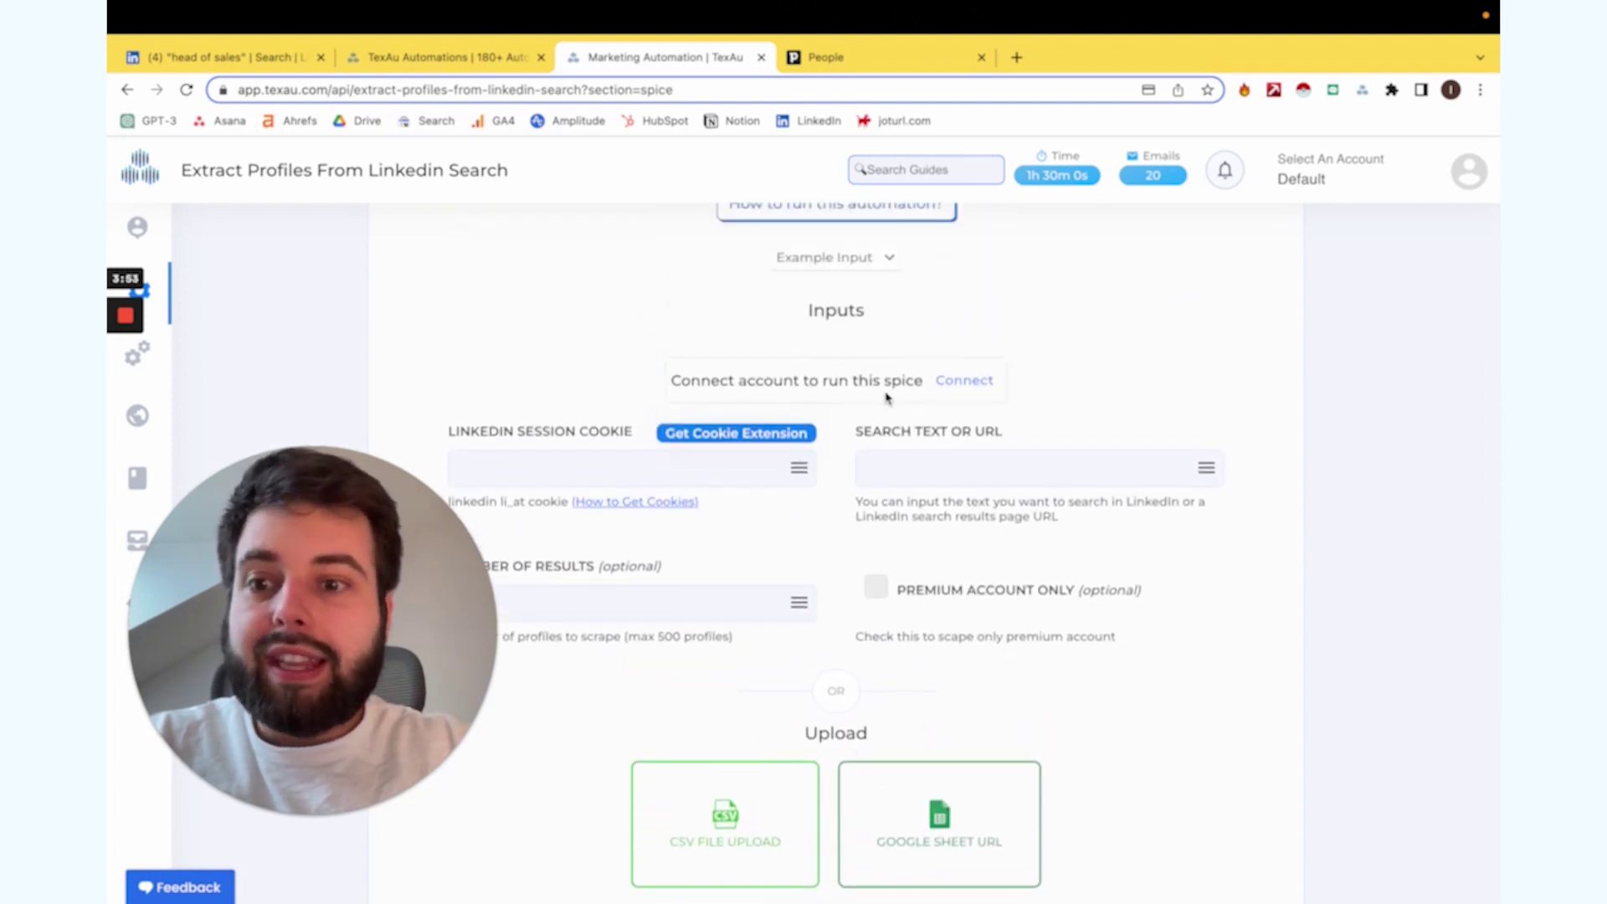
click(1004, 469)
key(super+v)
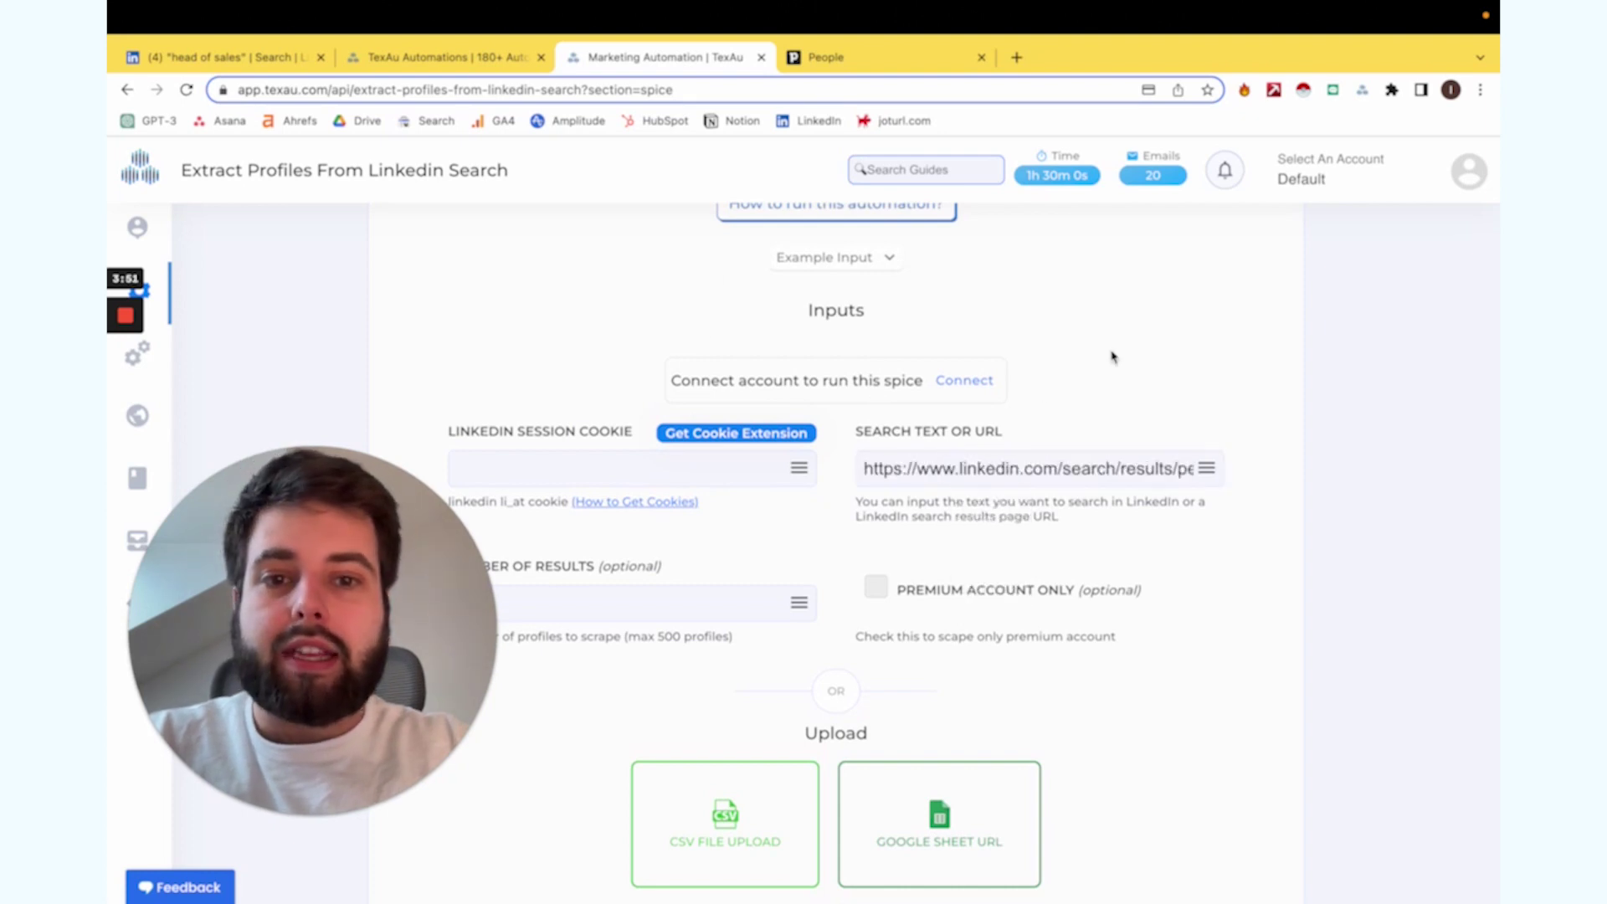
Recheck the LinkedIn results, then go to Pipedrive's empty People contacts list.
click(184, 59)
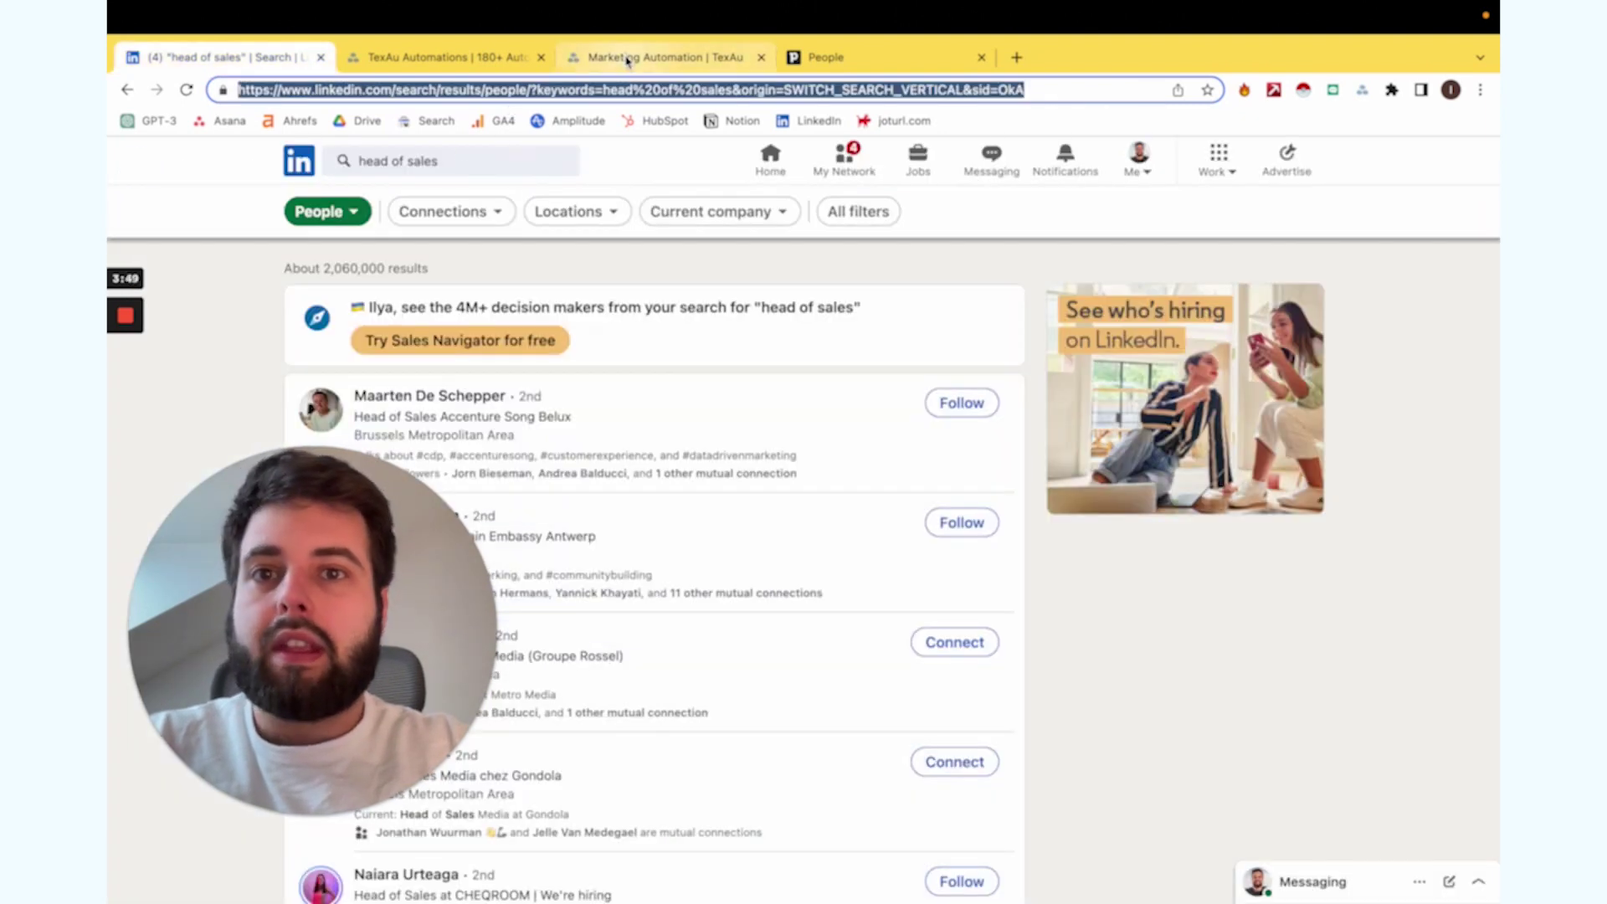
click(627, 61)
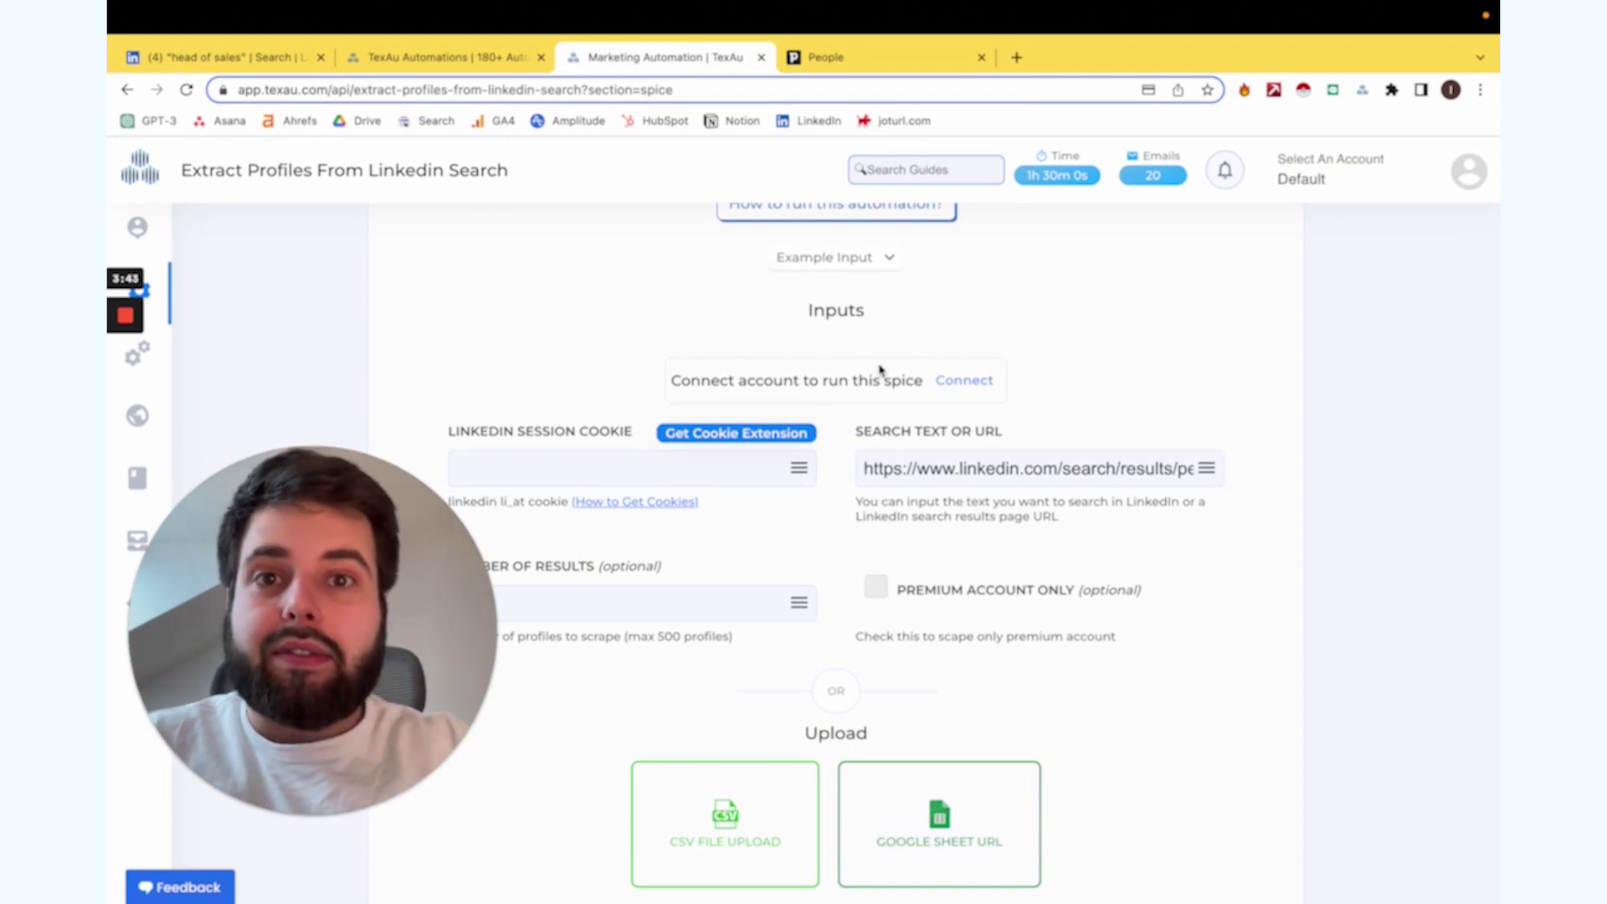
click(822, 87)
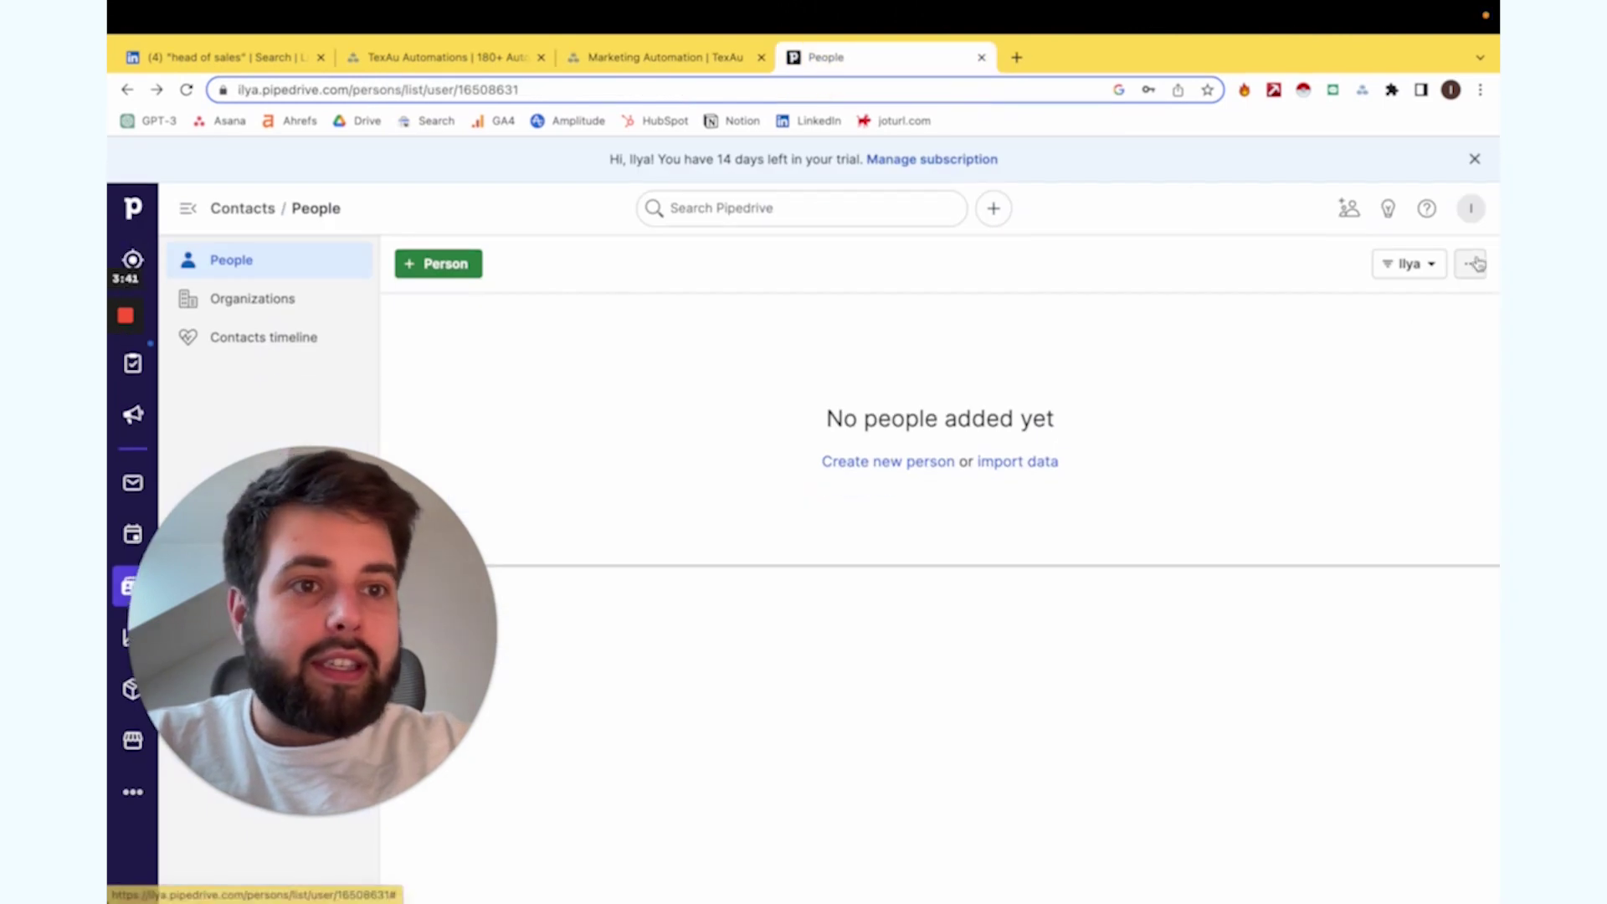
Open Pipedrive's Import data page from the People list's '...' menu.
click(1473, 264)
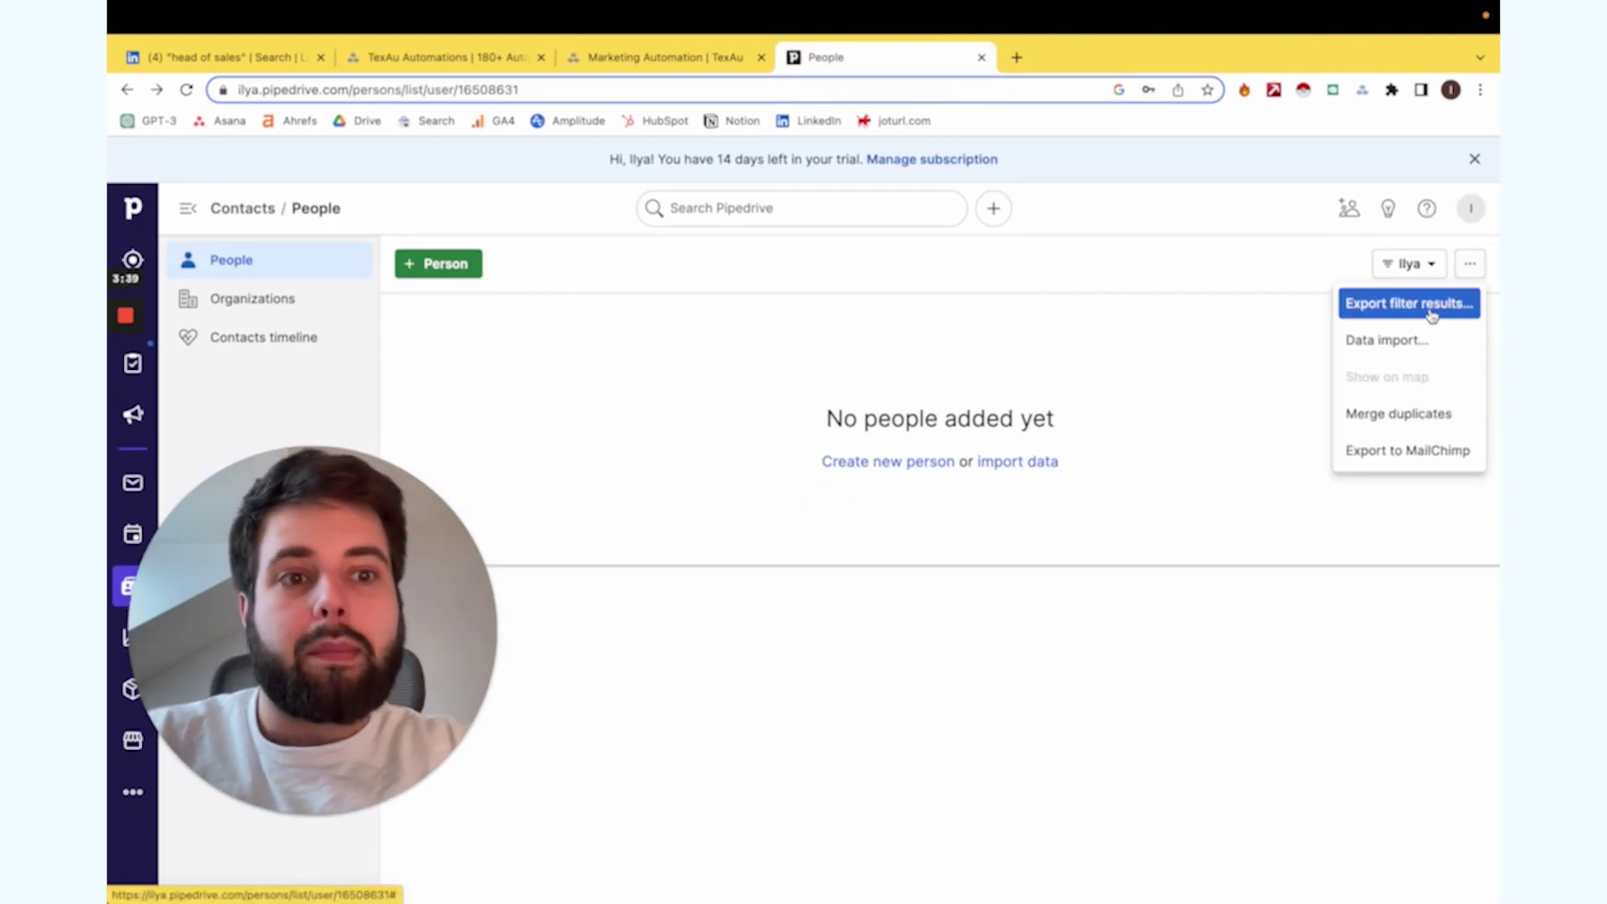
click(1392, 343)
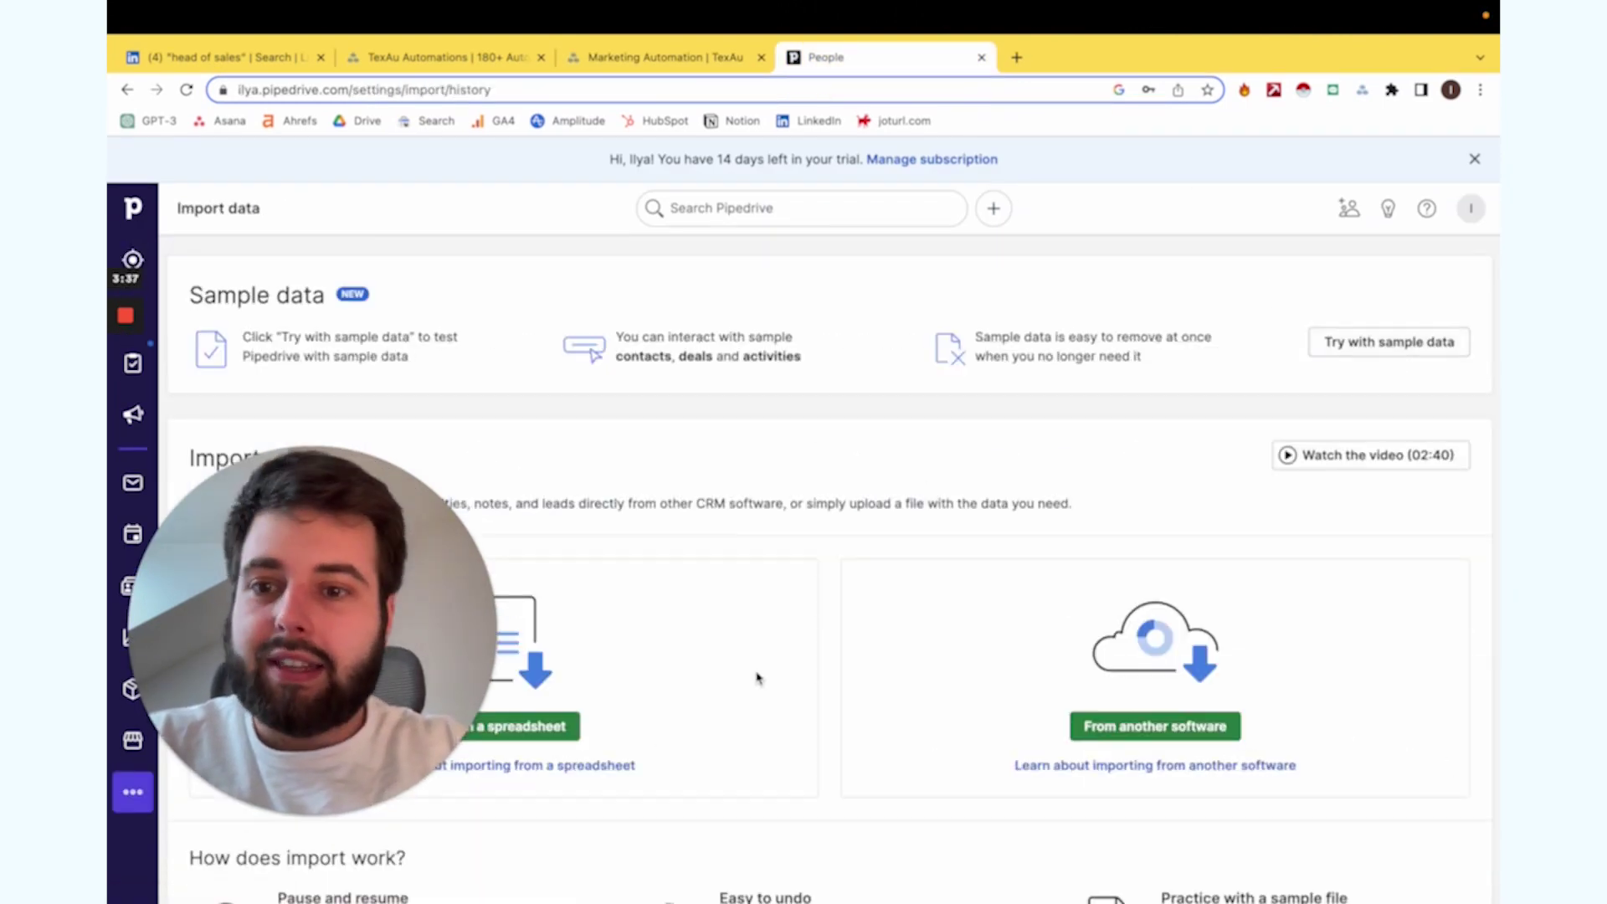
scroll(757, 675, down, 3)
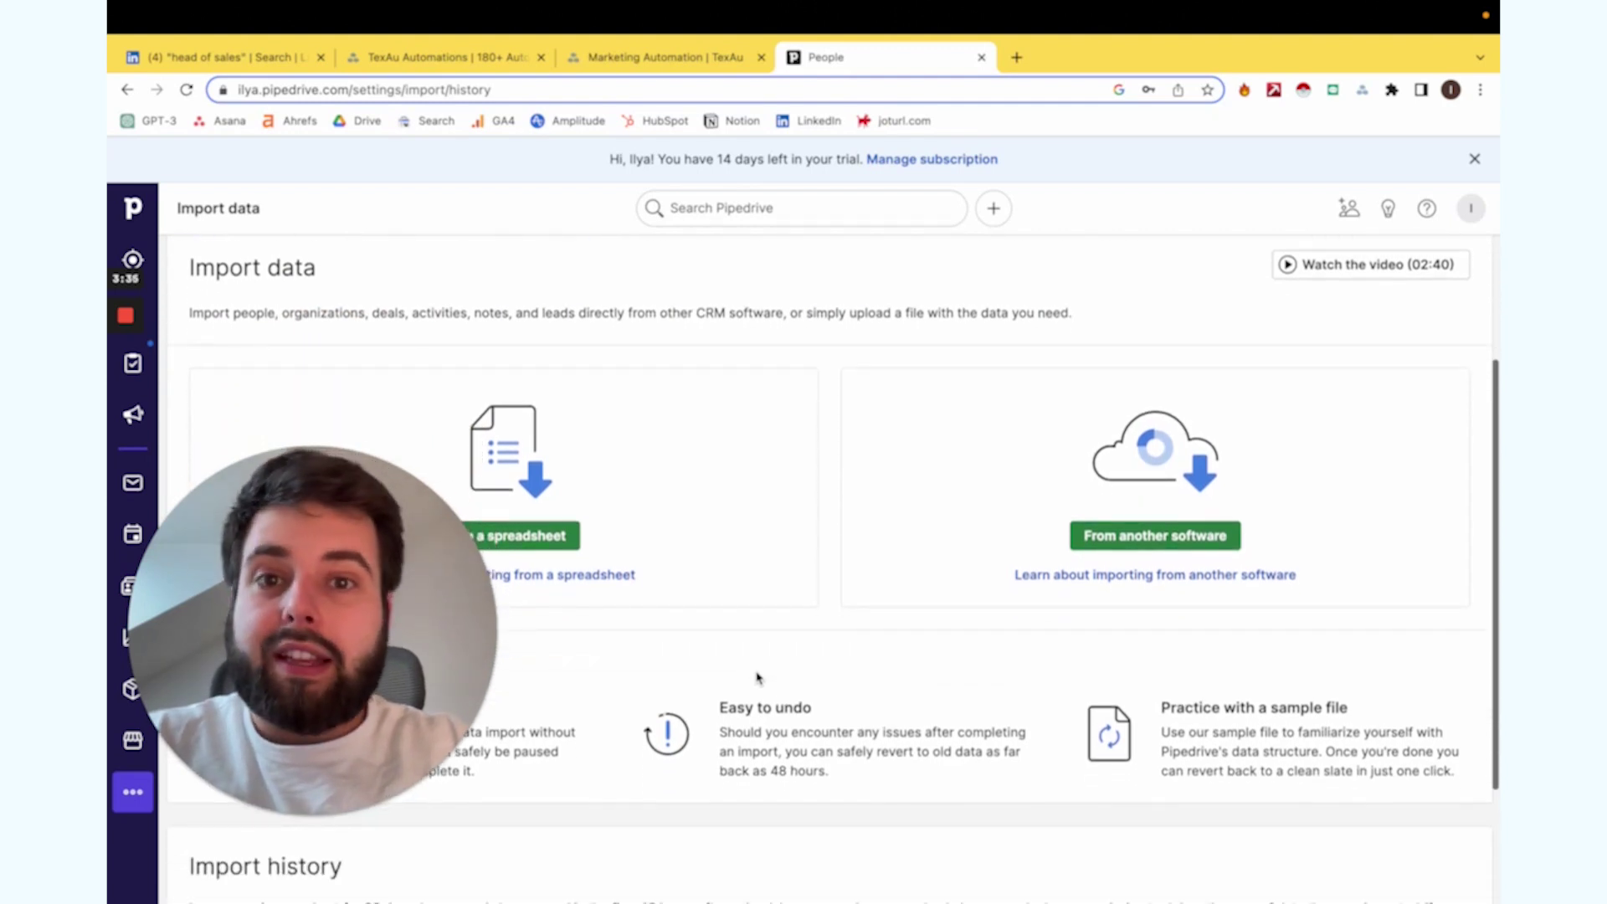
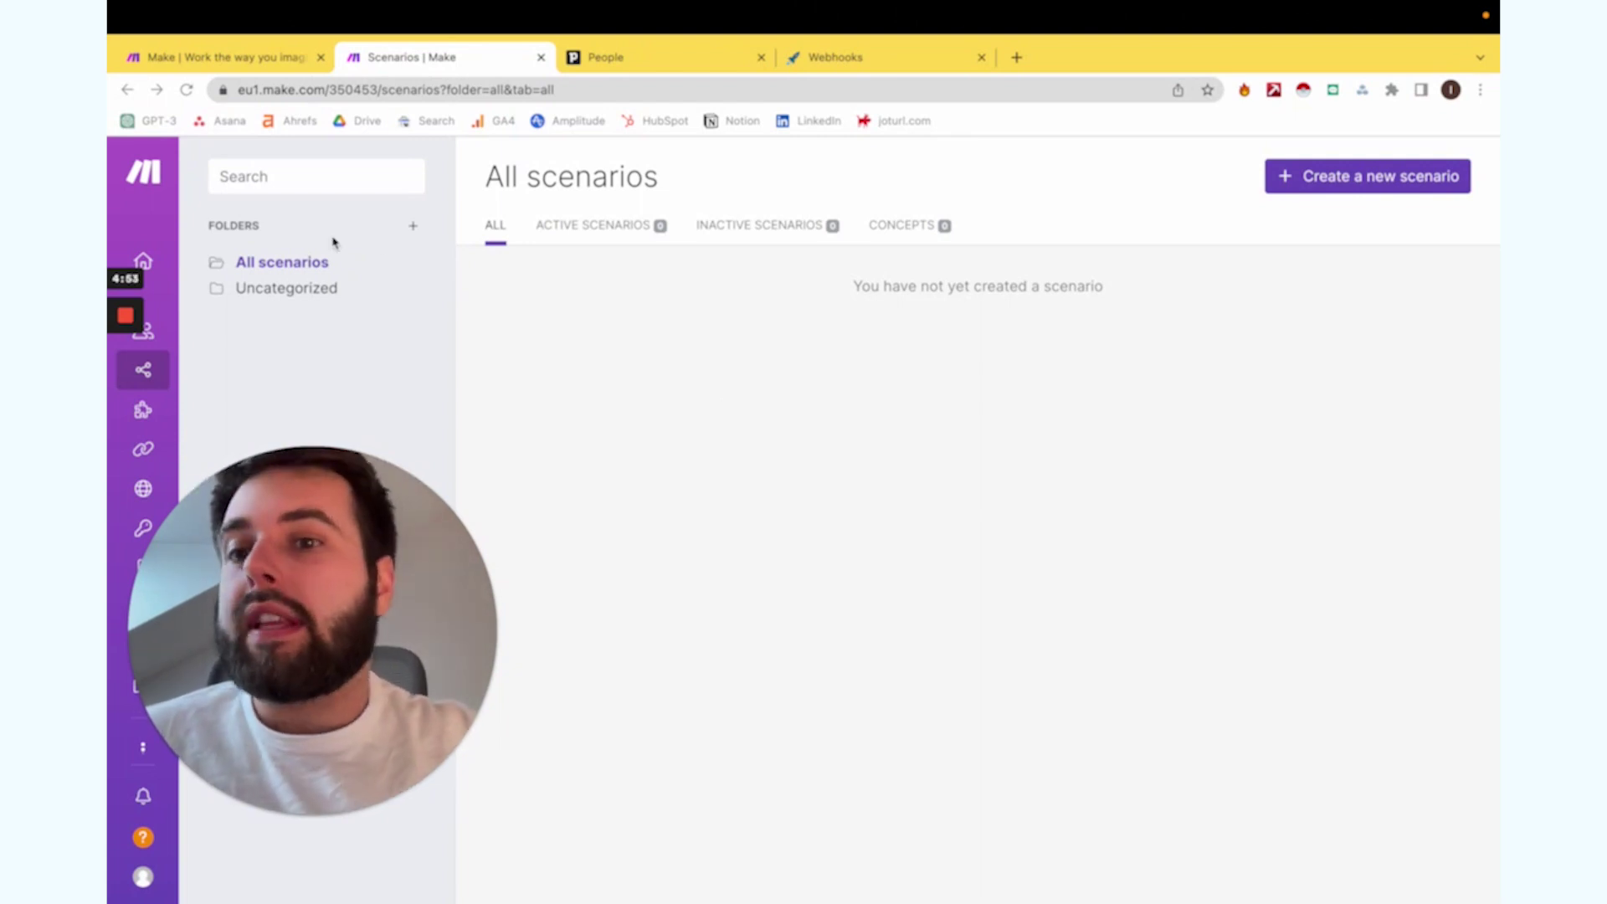
click(172, 58)
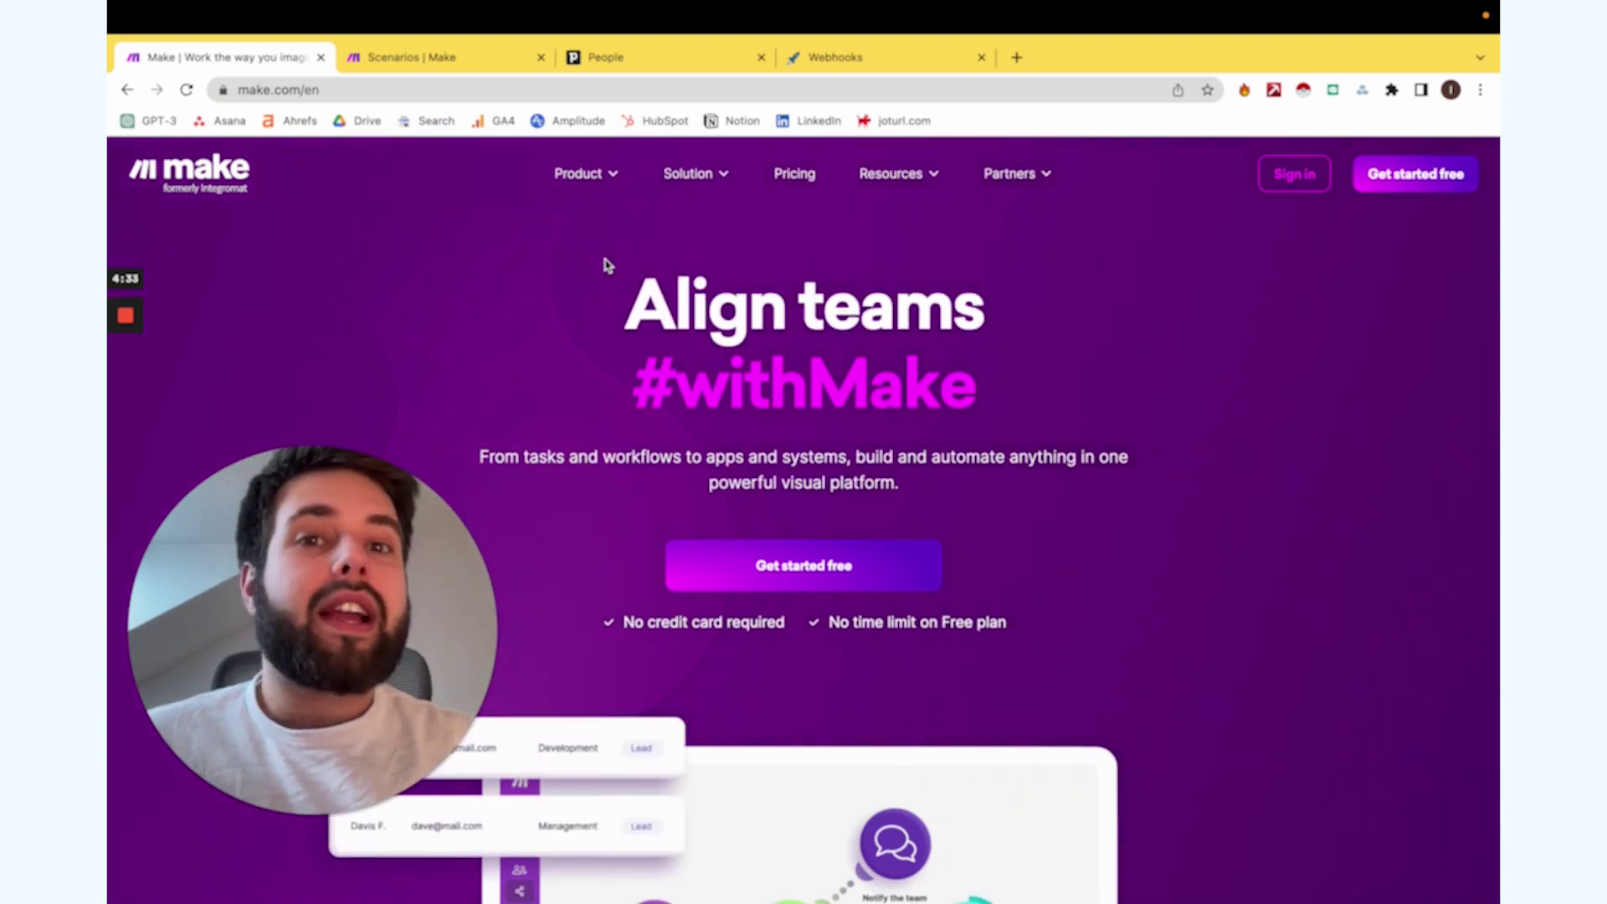
click(430, 58)
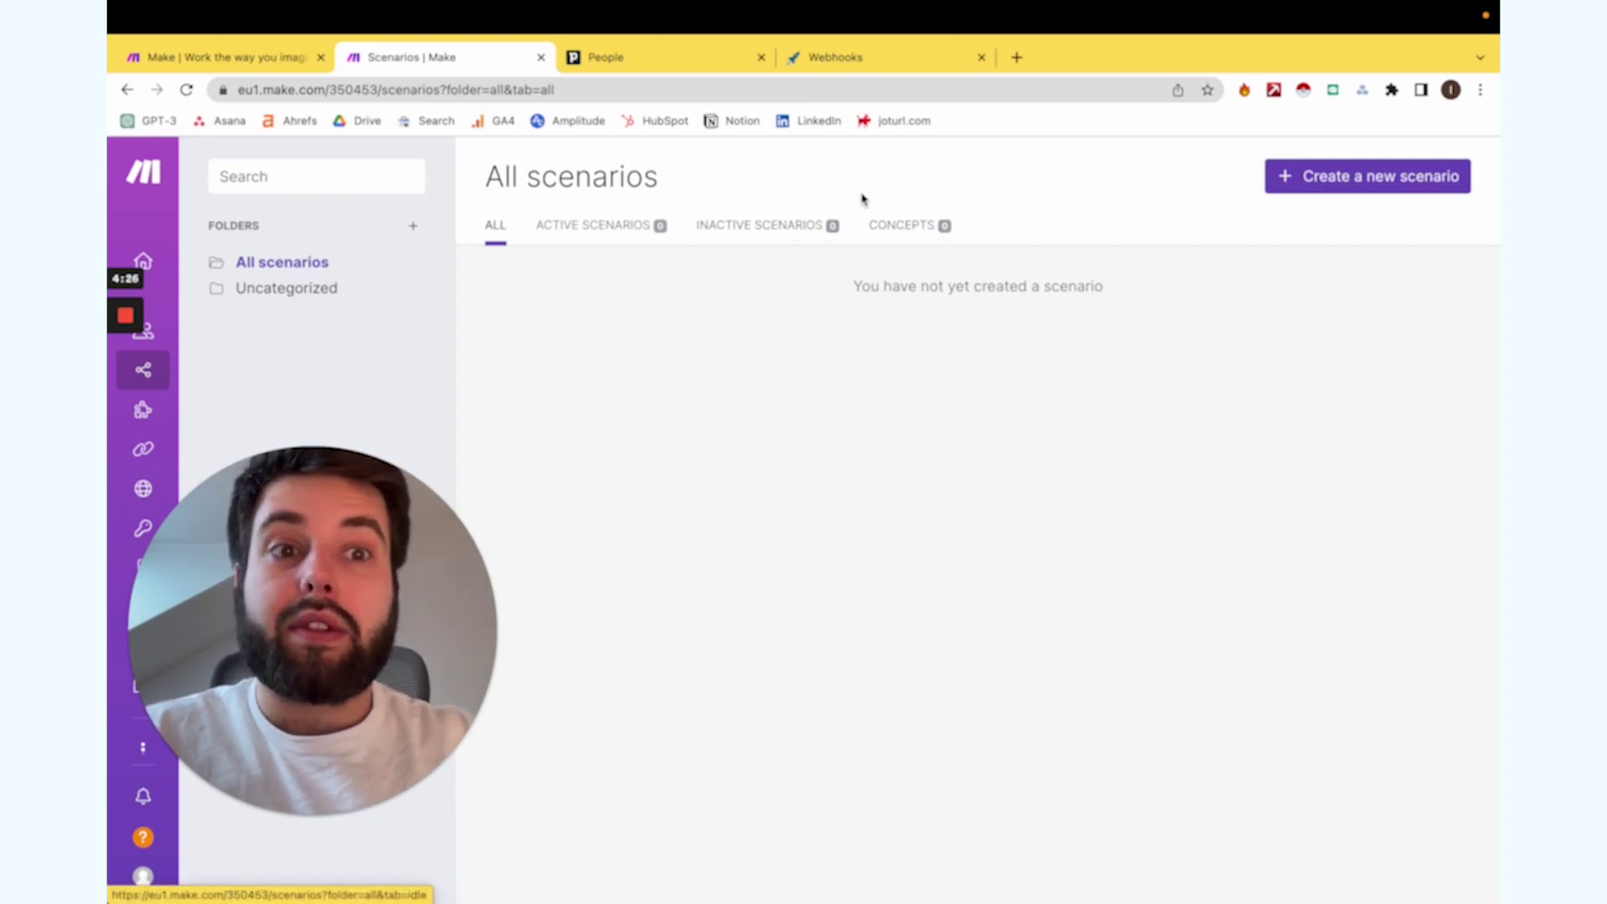
Start a new scenario with a Webhooks Custom webhook as its trigger module.
click(1329, 192)
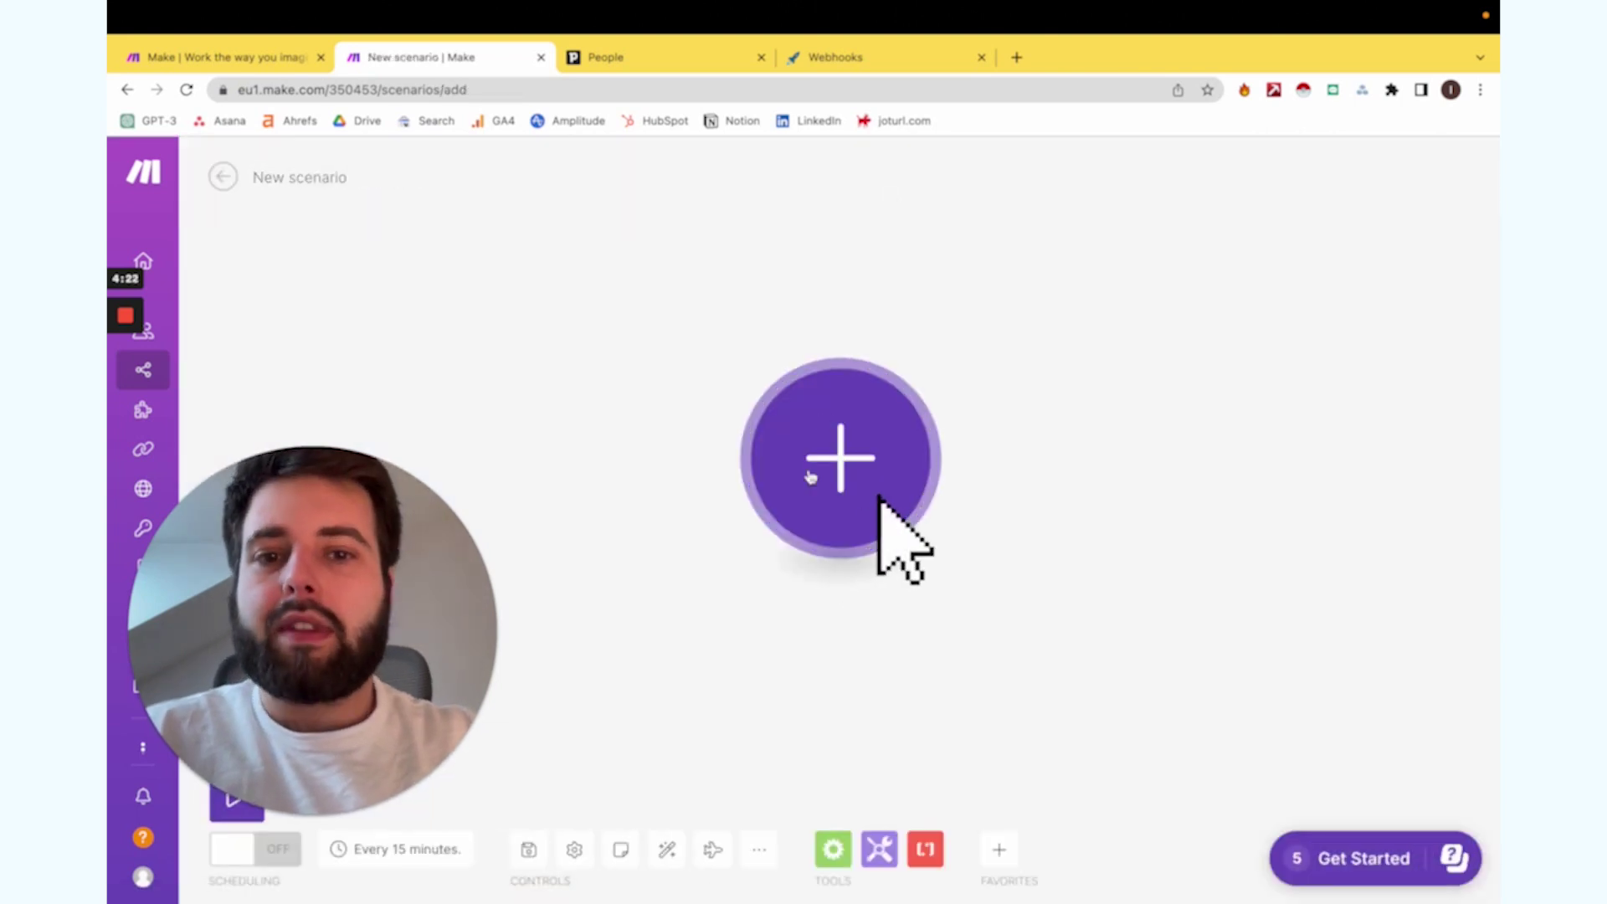
click(881, 443)
text(webhoo)
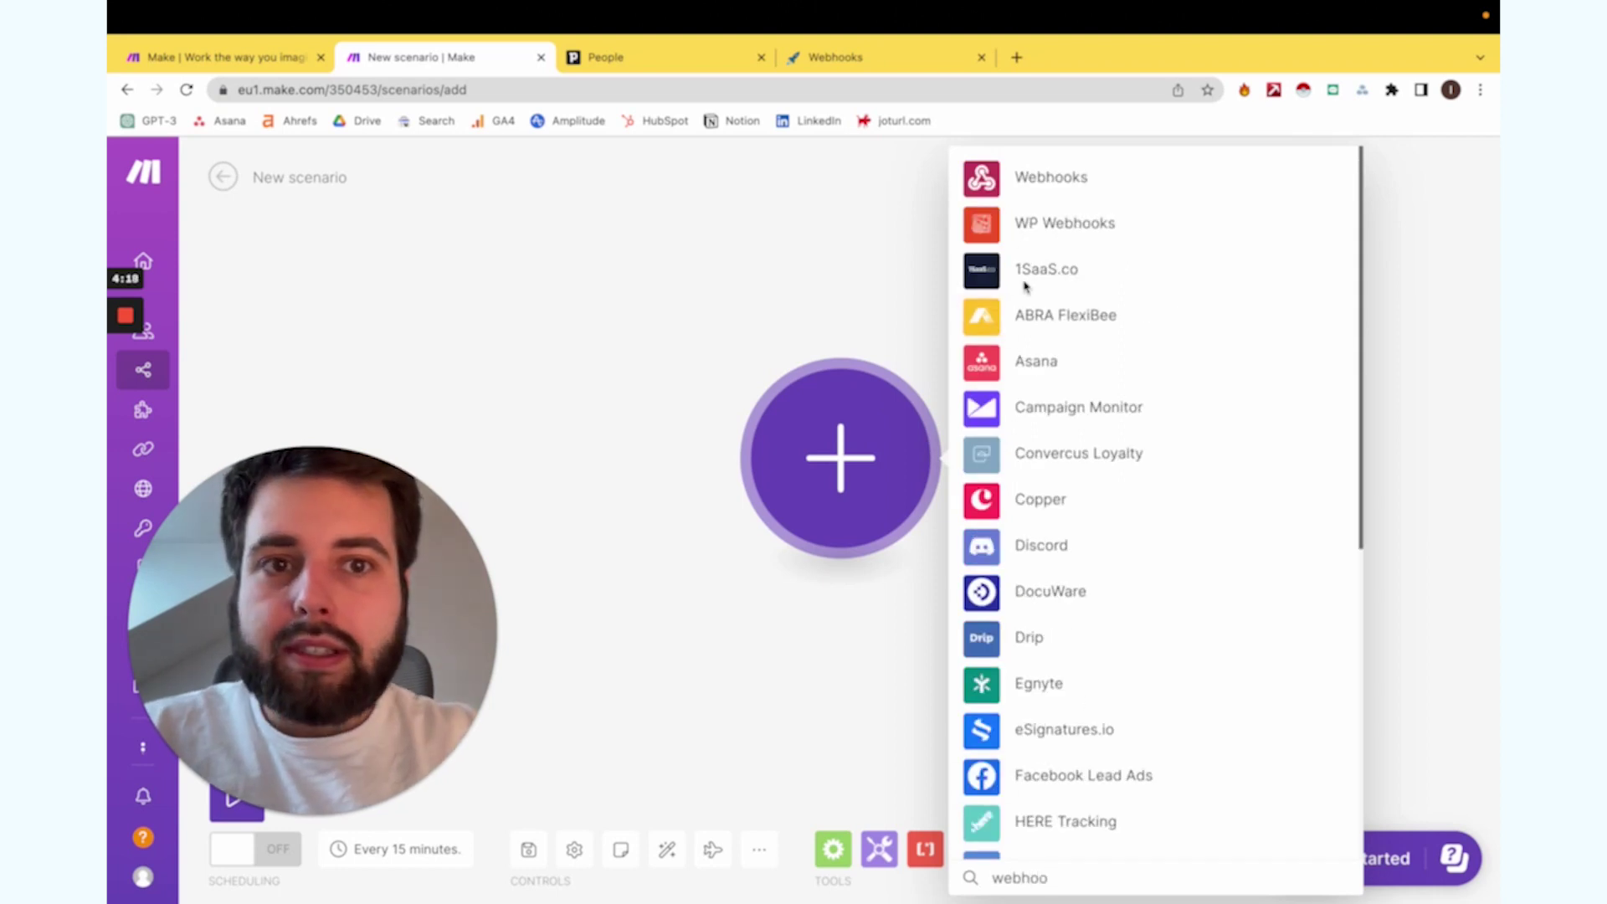
click(1059, 195)
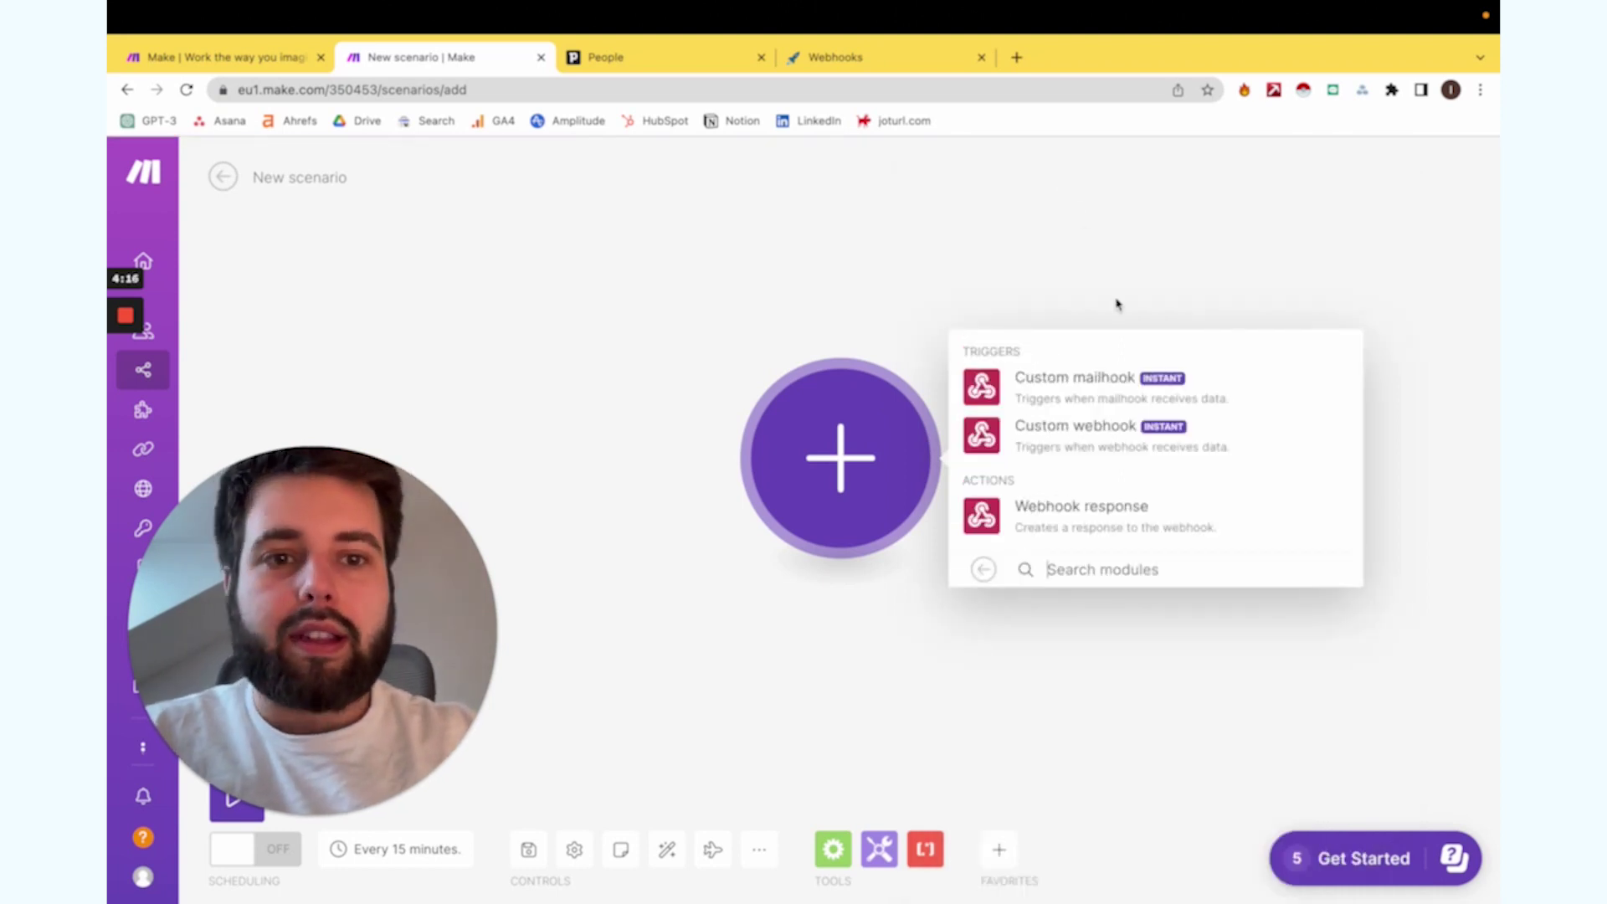
click(1085, 425)
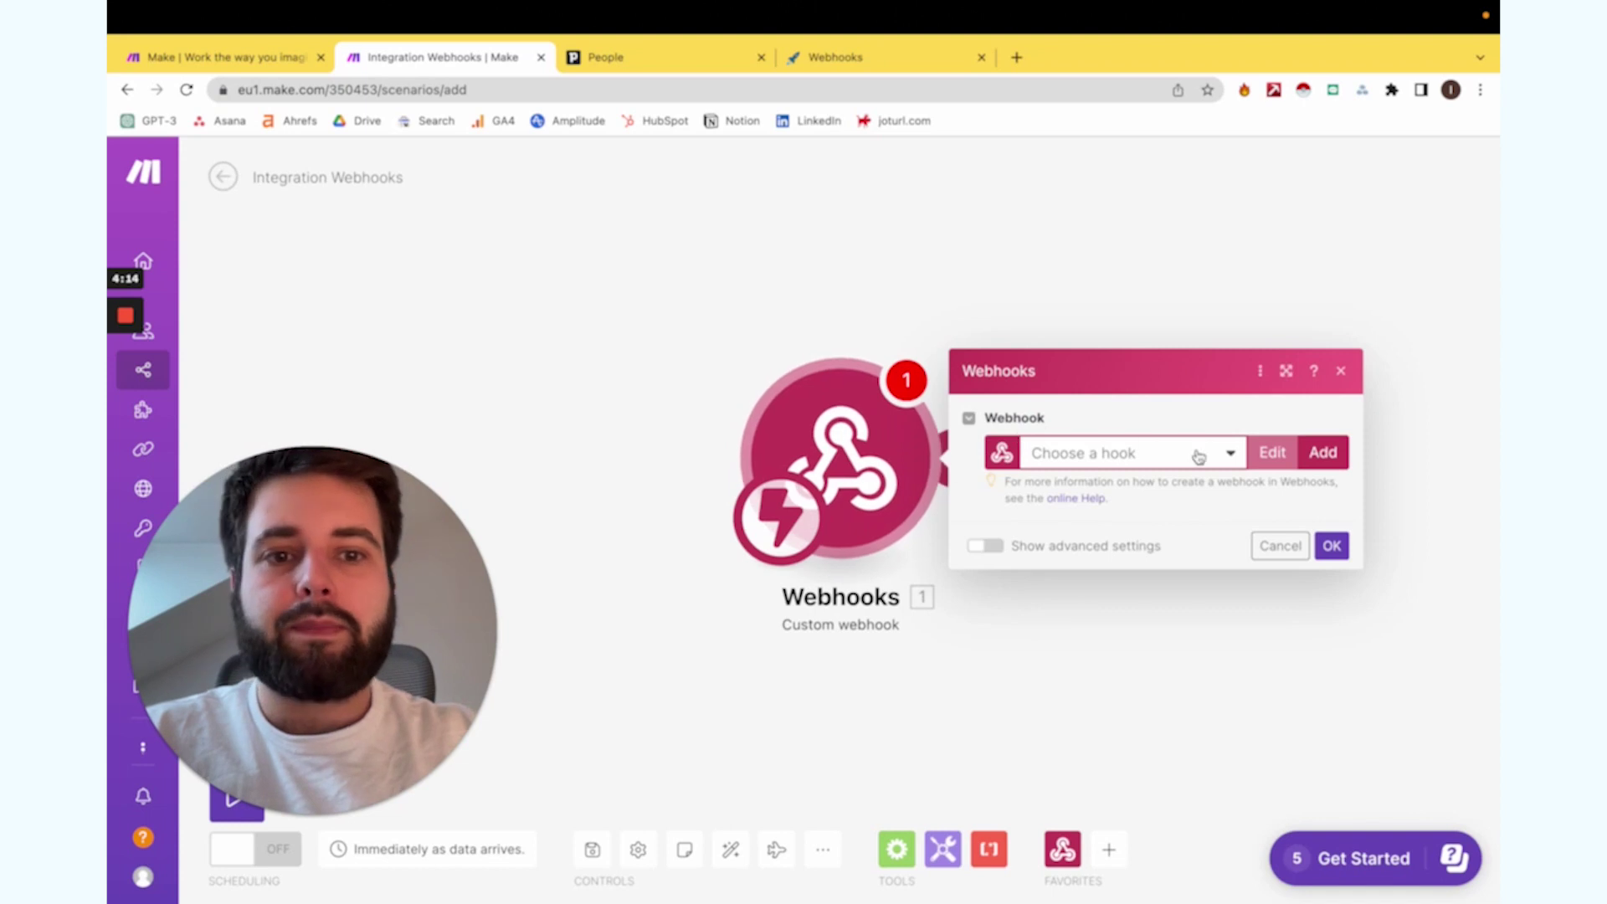
Create the webhook 'My gateway-webhook webhook', copy its address, and confirm the module.
click(1323, 452)
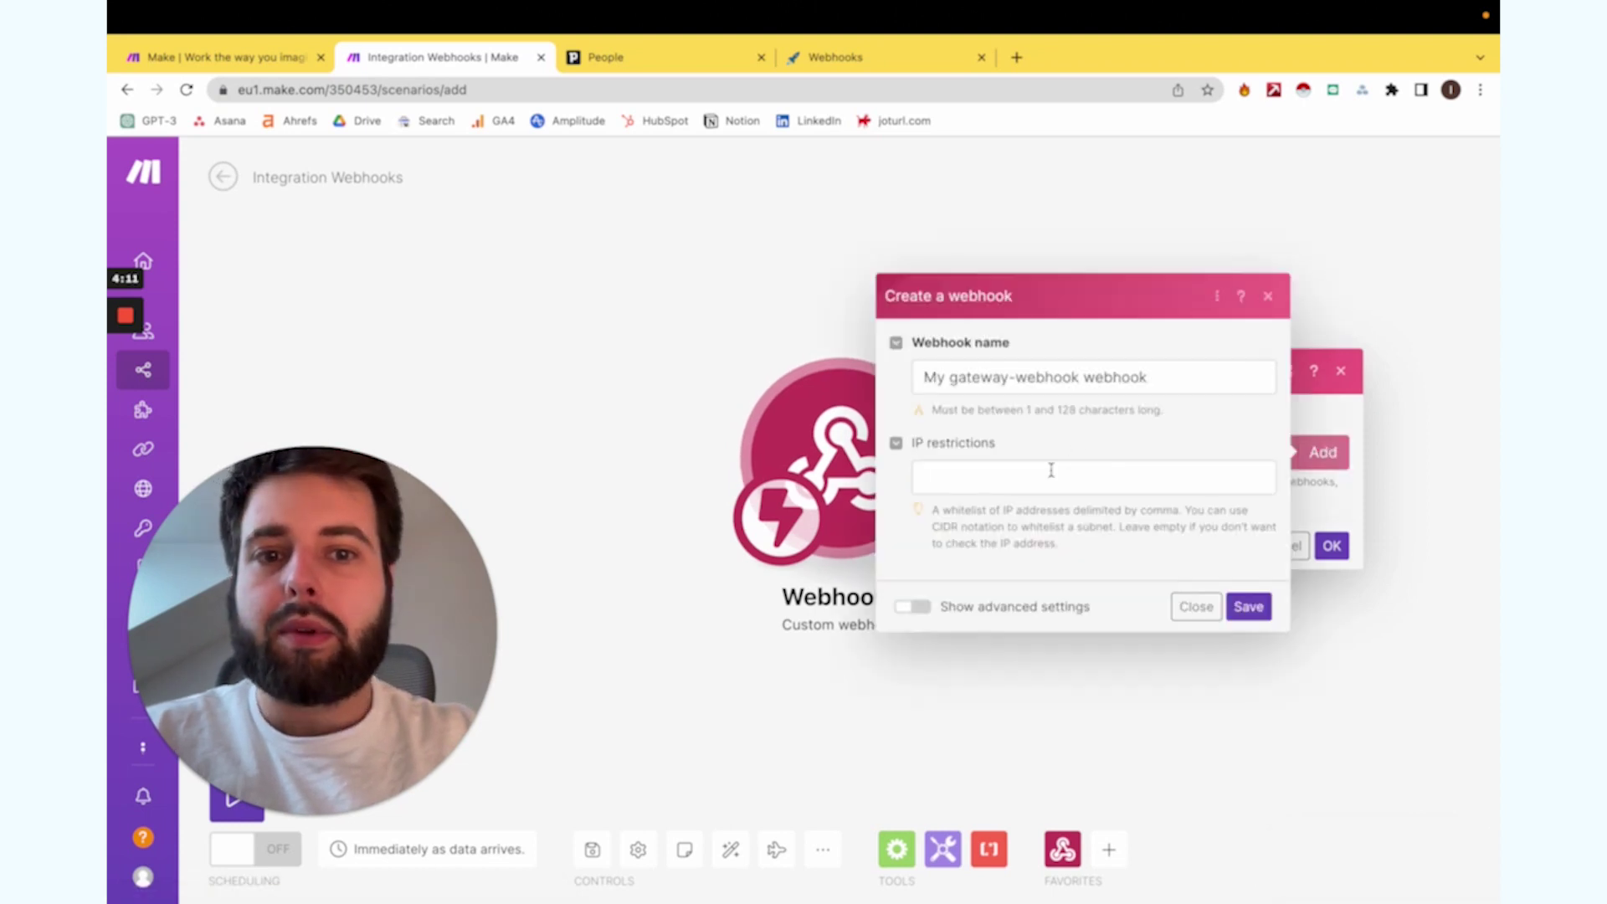
click(1239, 614)
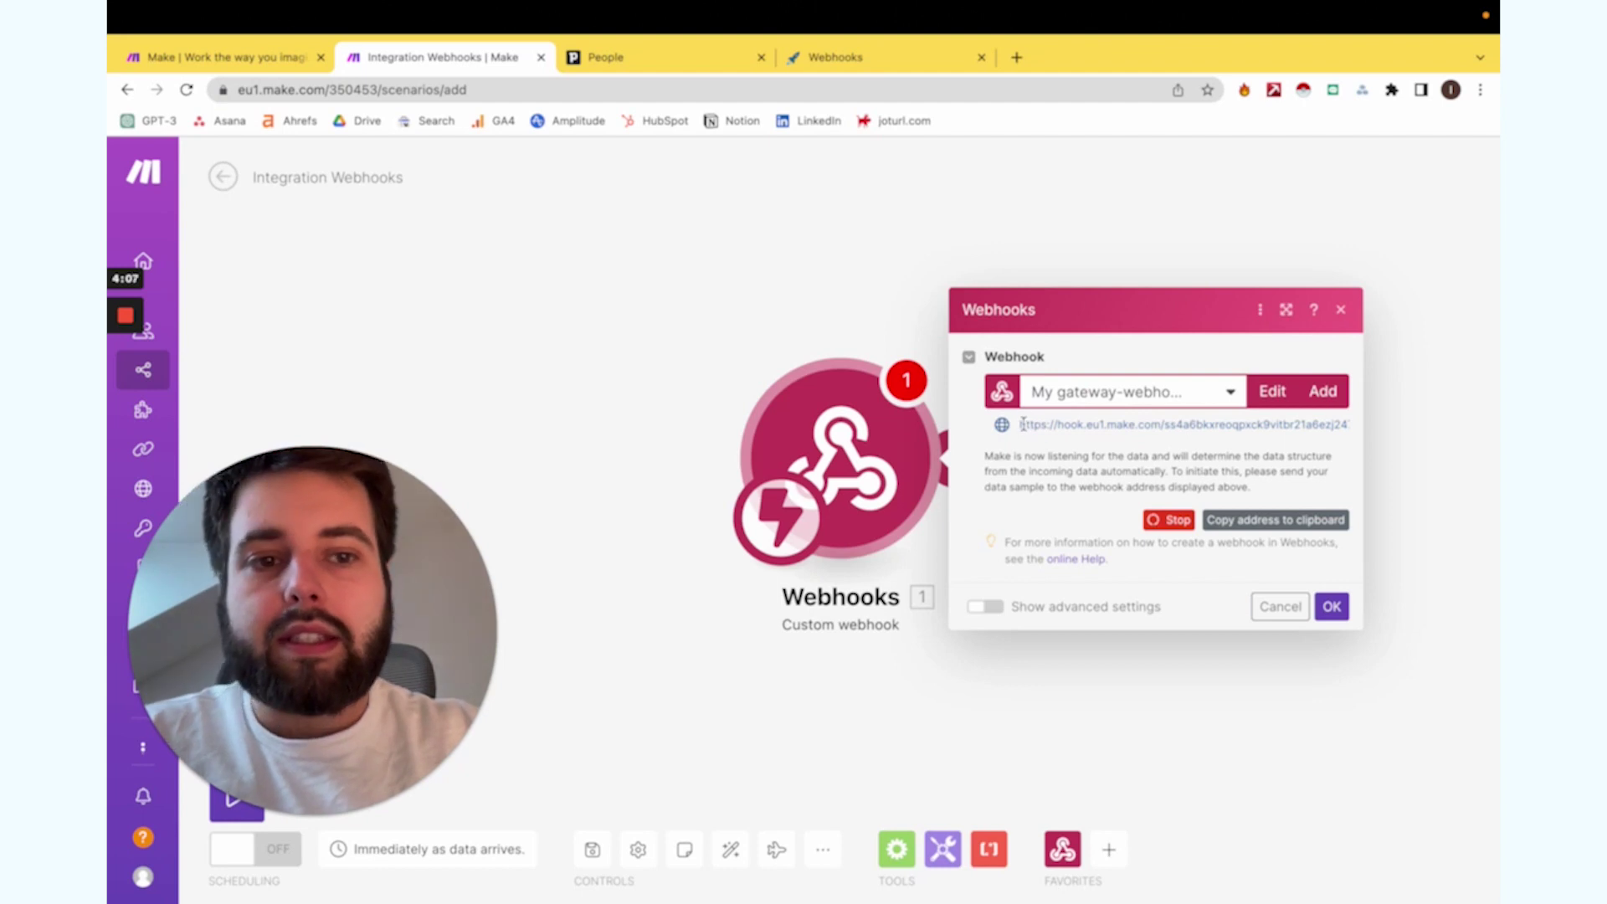
click(1265, 523)
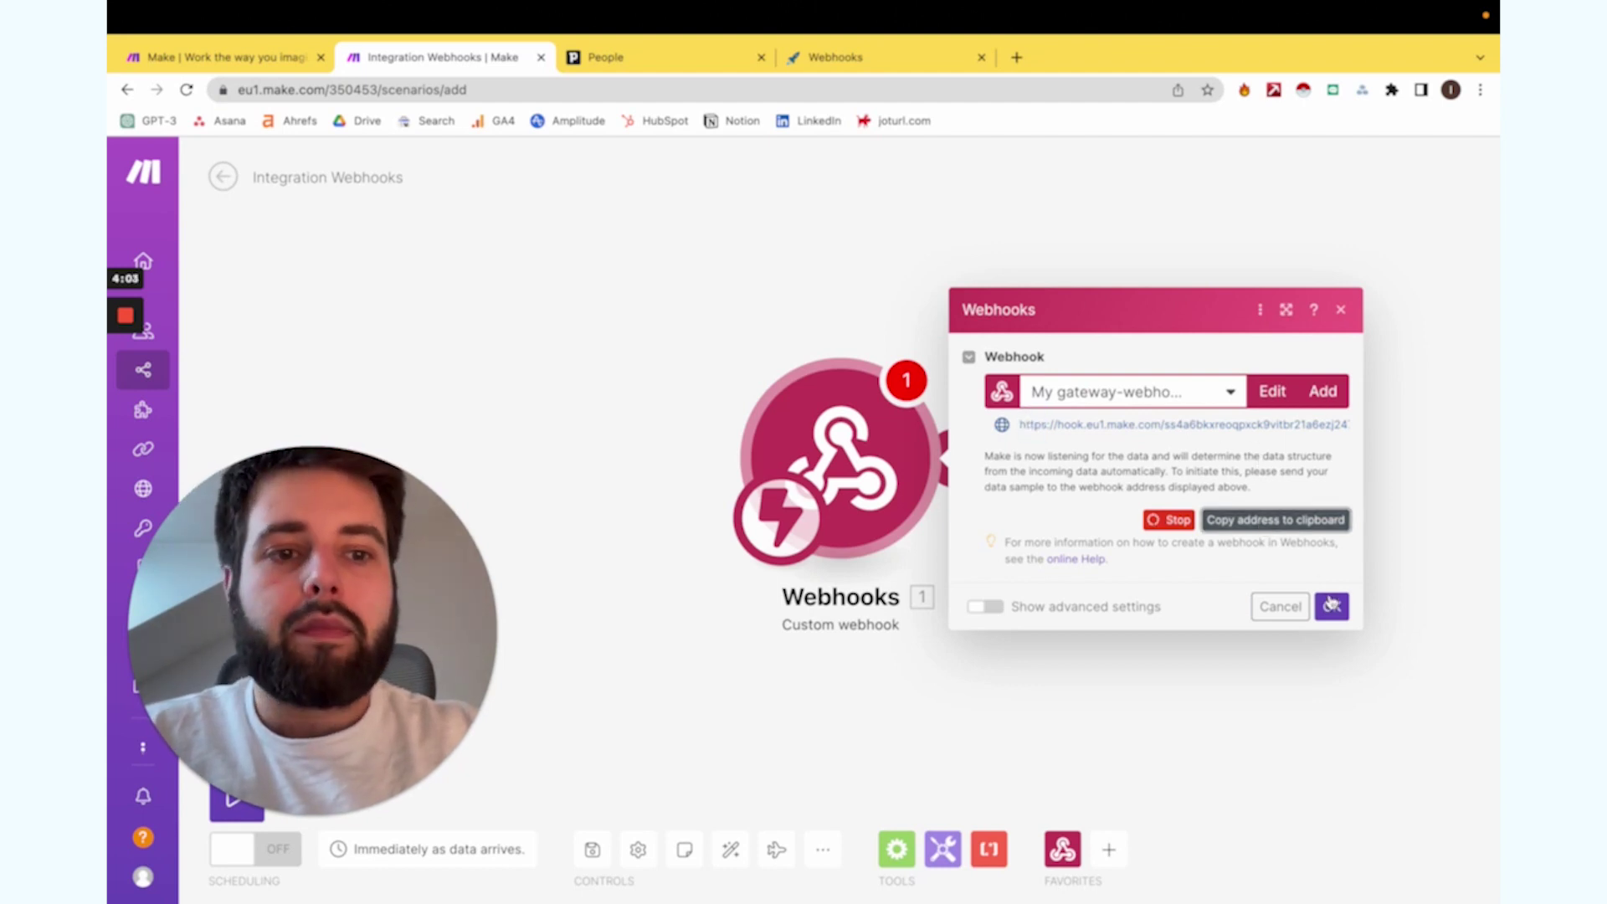
click(1331, 608)
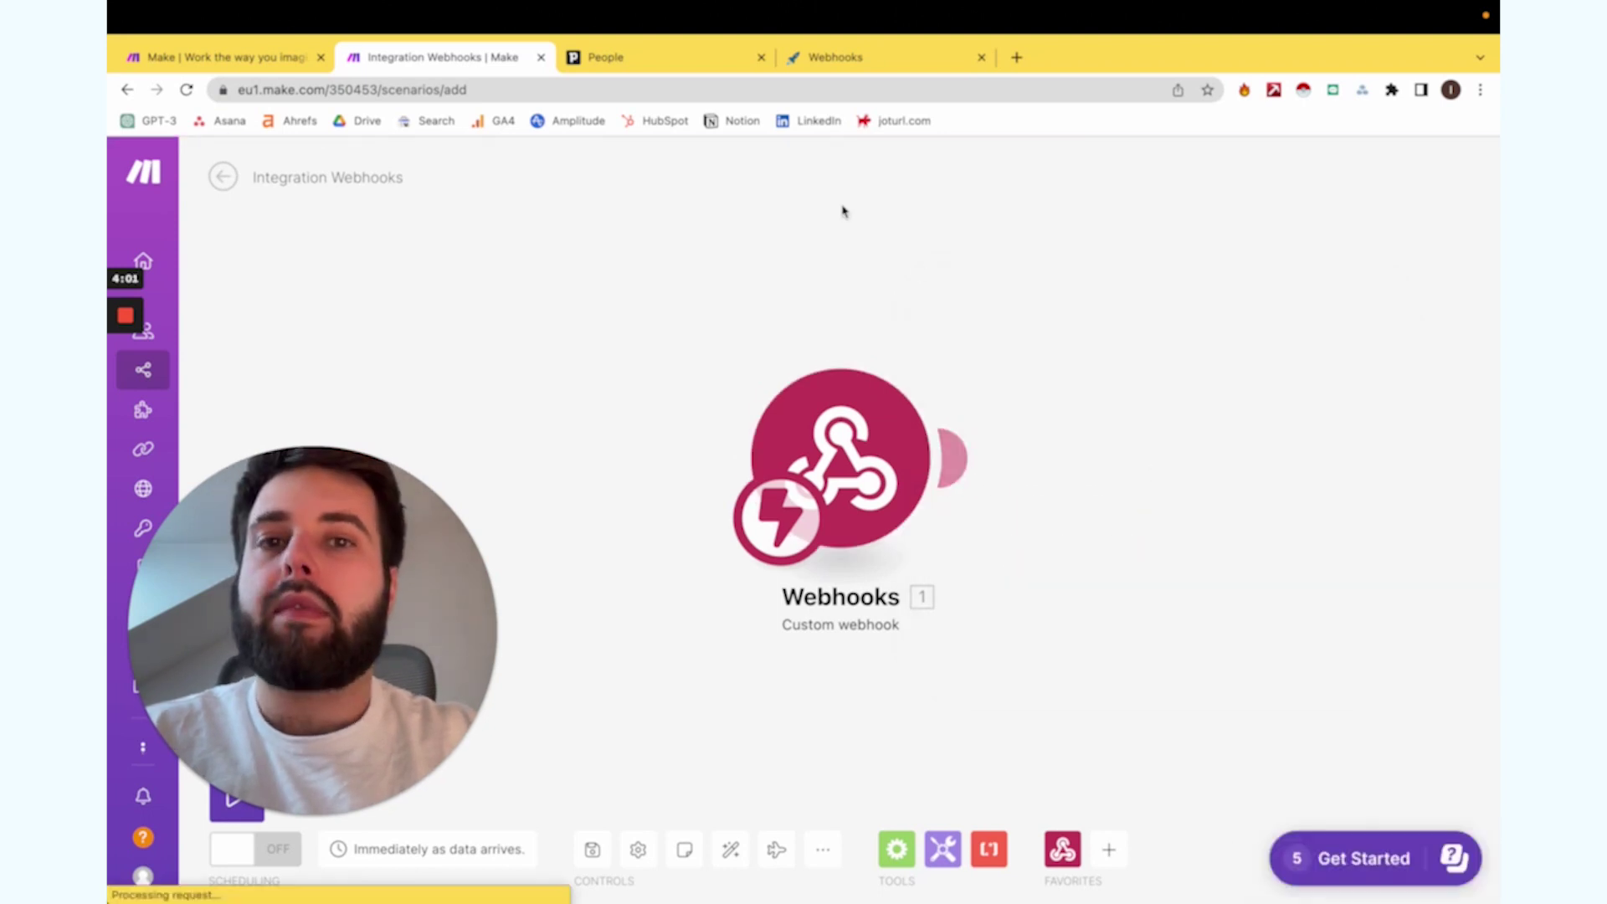
On Expandi's Webhooks page, open the Add A Webhook form.
click(823, 59)
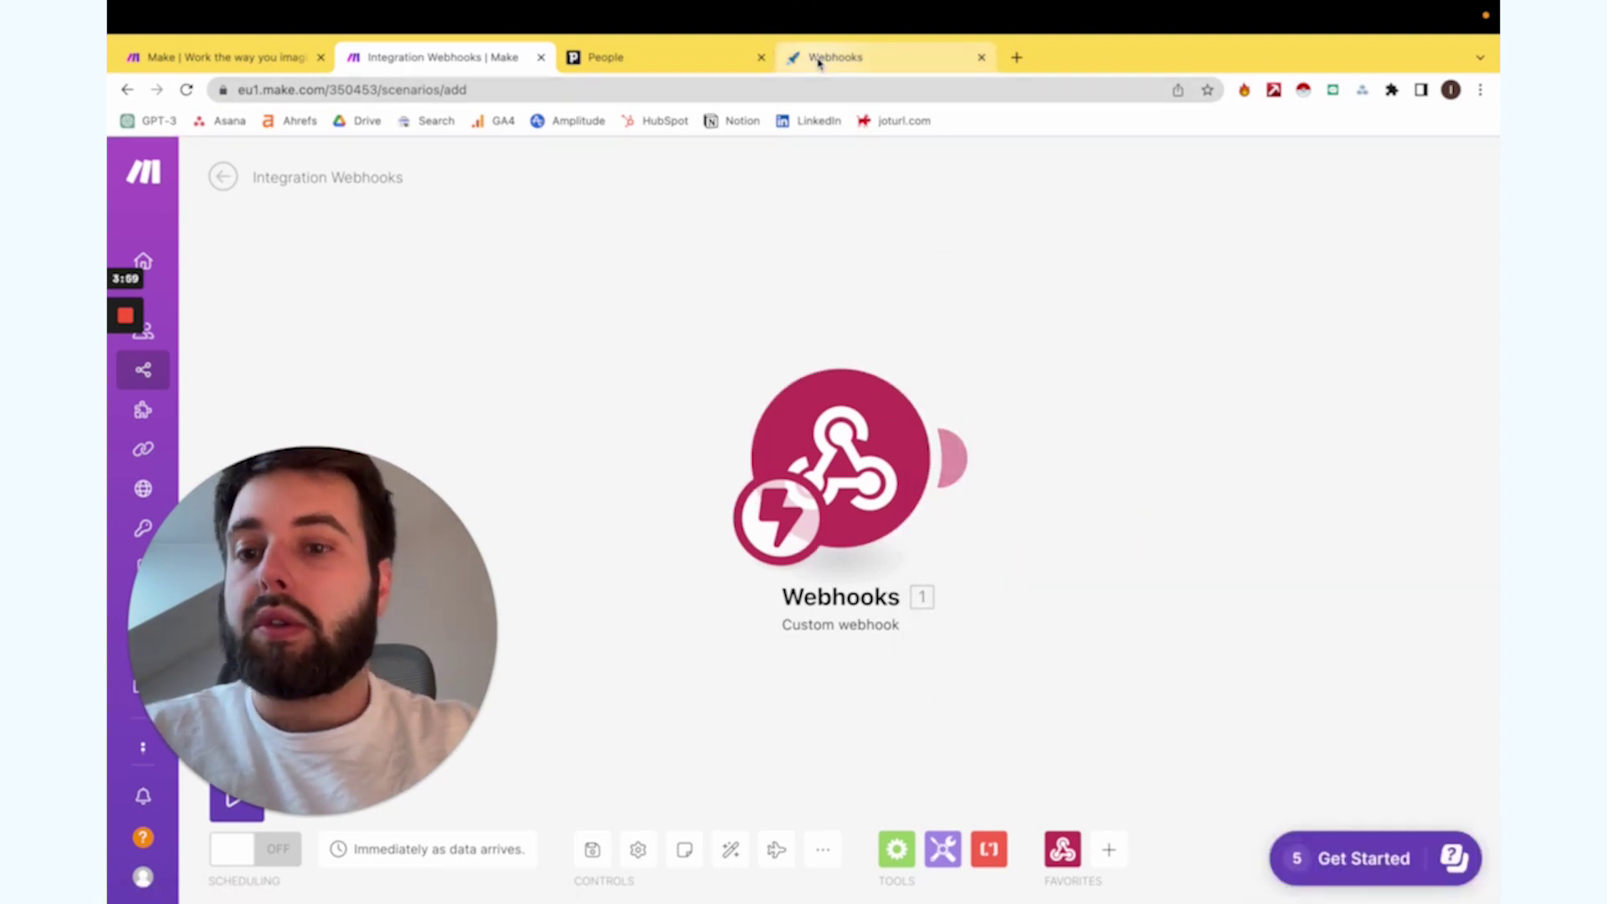
key(Escape)
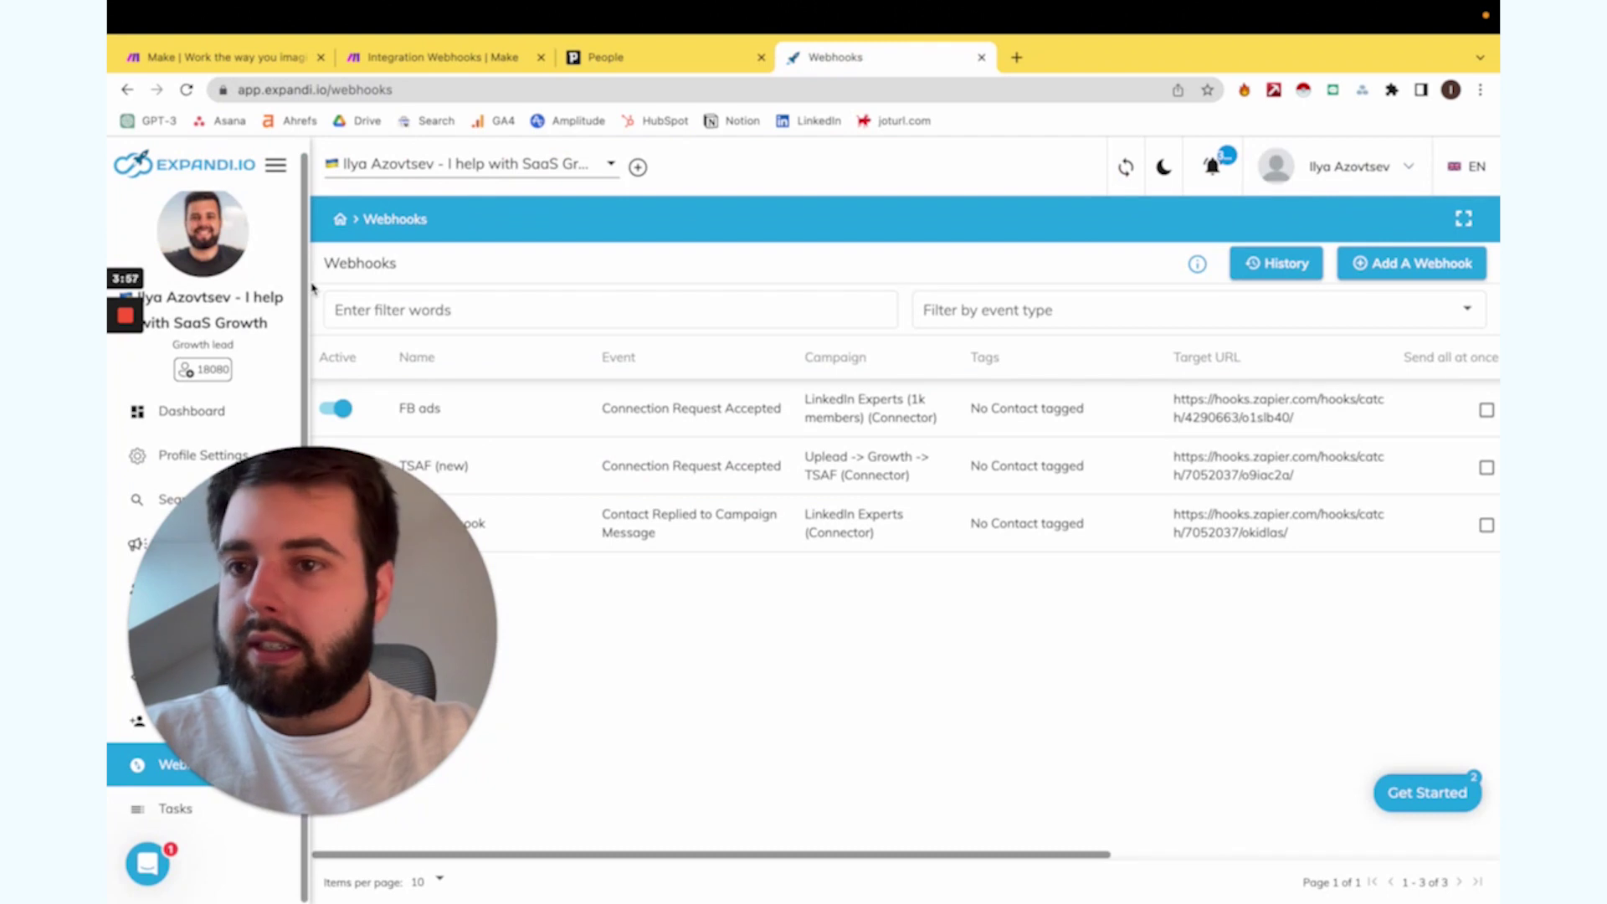
drag(287, 635, 751, 334)
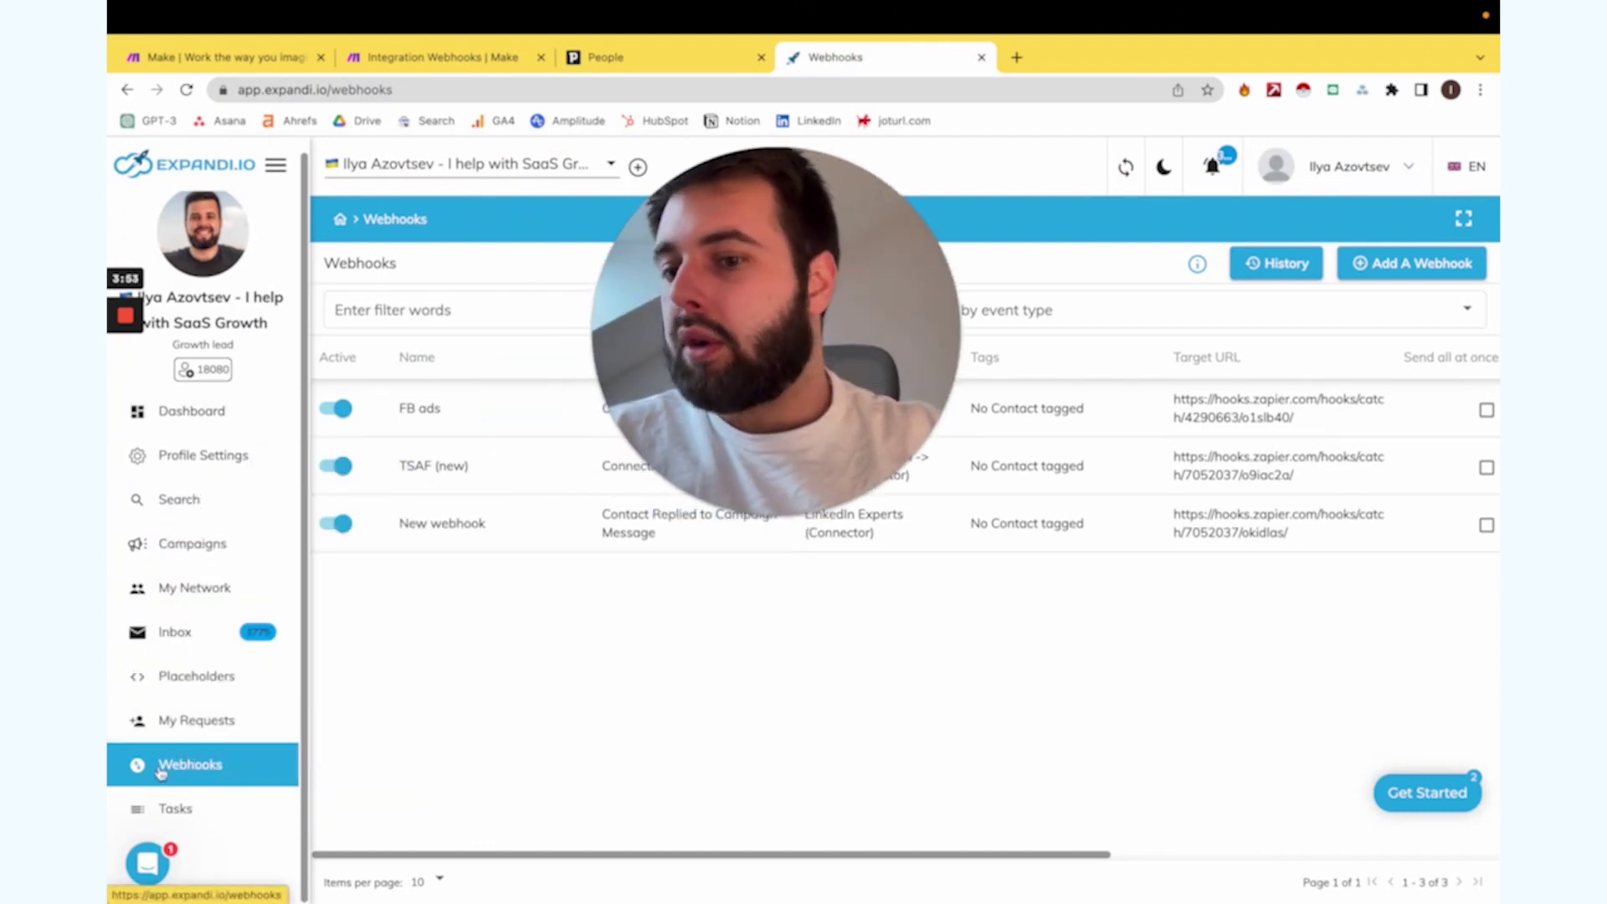
drag(637, 423, 263, 709)
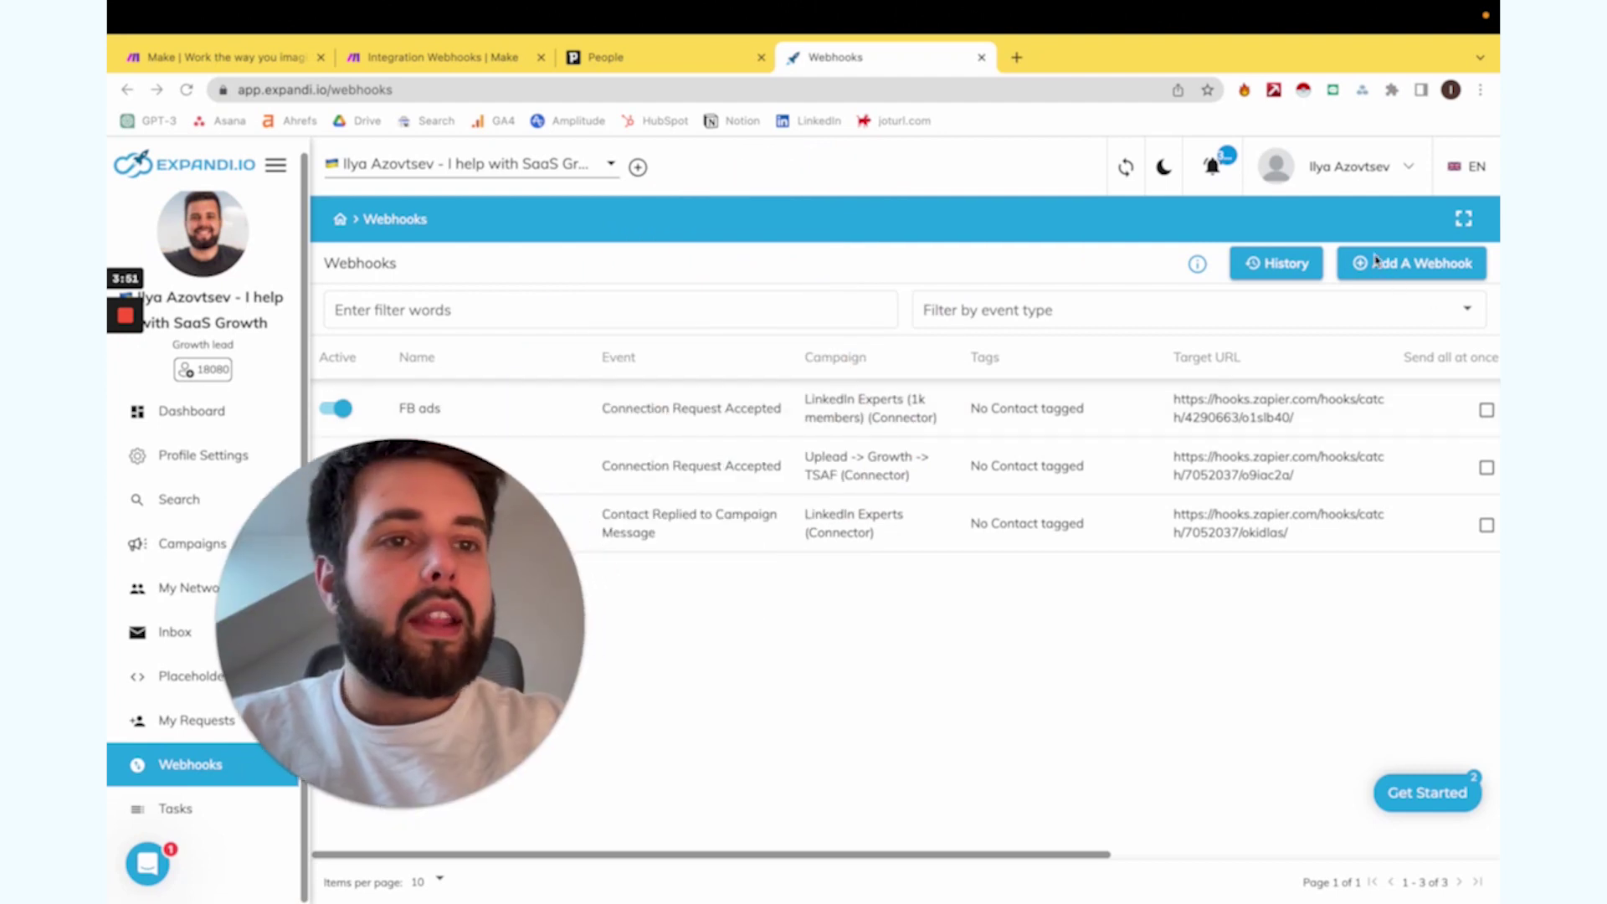
click(1414, 264)
drag(466, 806, 1355, 762)
Name the webhook 'Pipedrive' and keep it for any campaign.
click(328, 412)
text(Pipe)
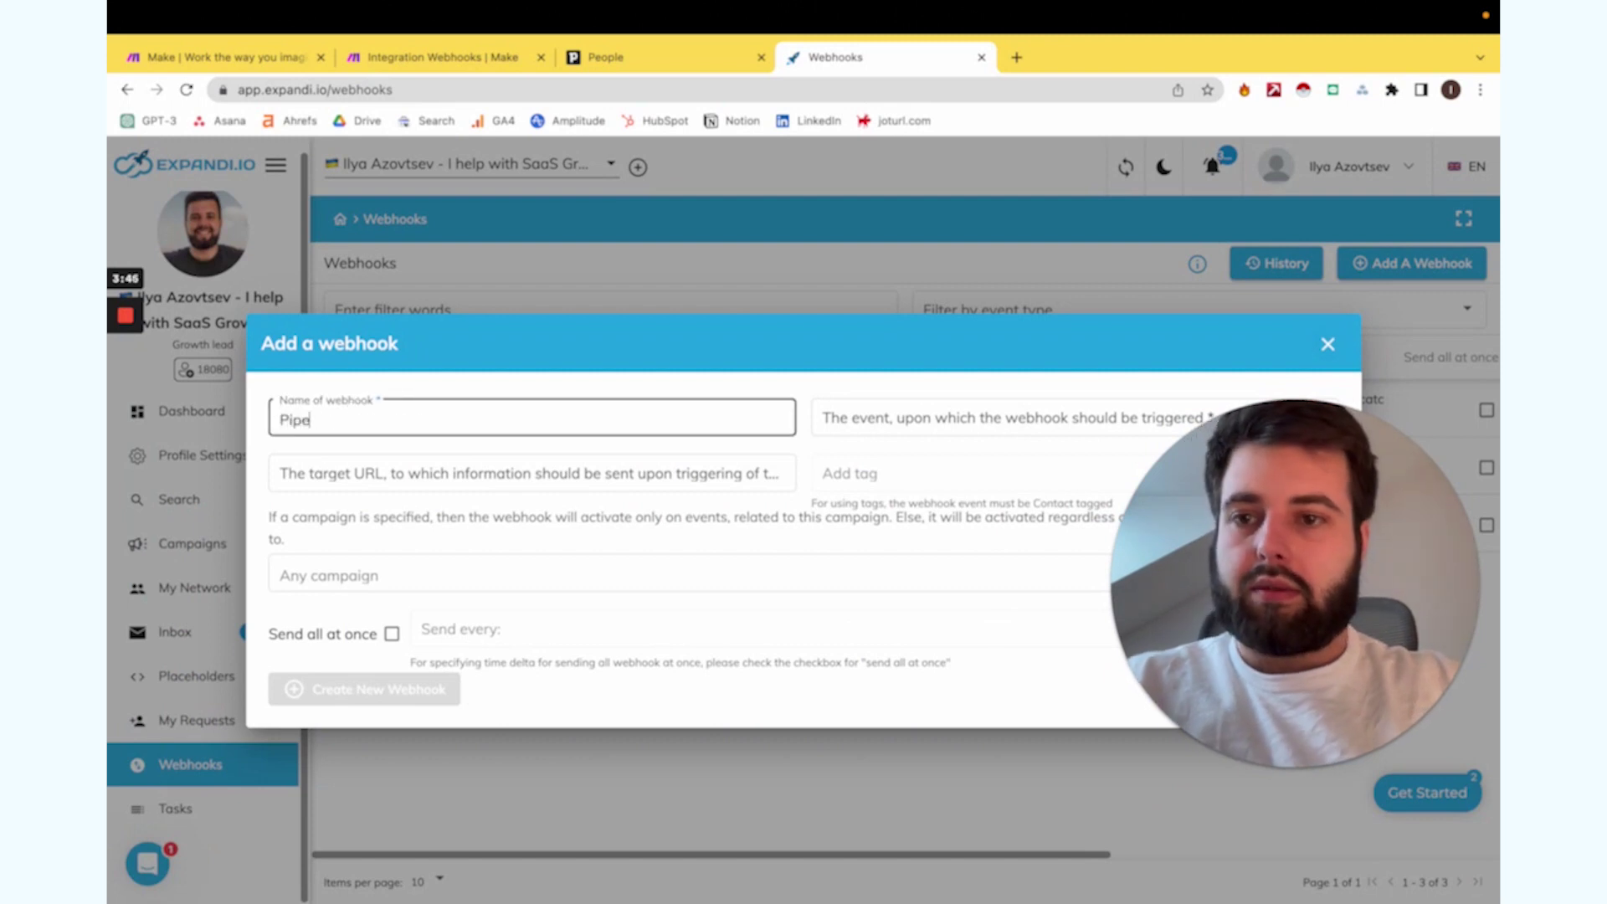
text(drive)
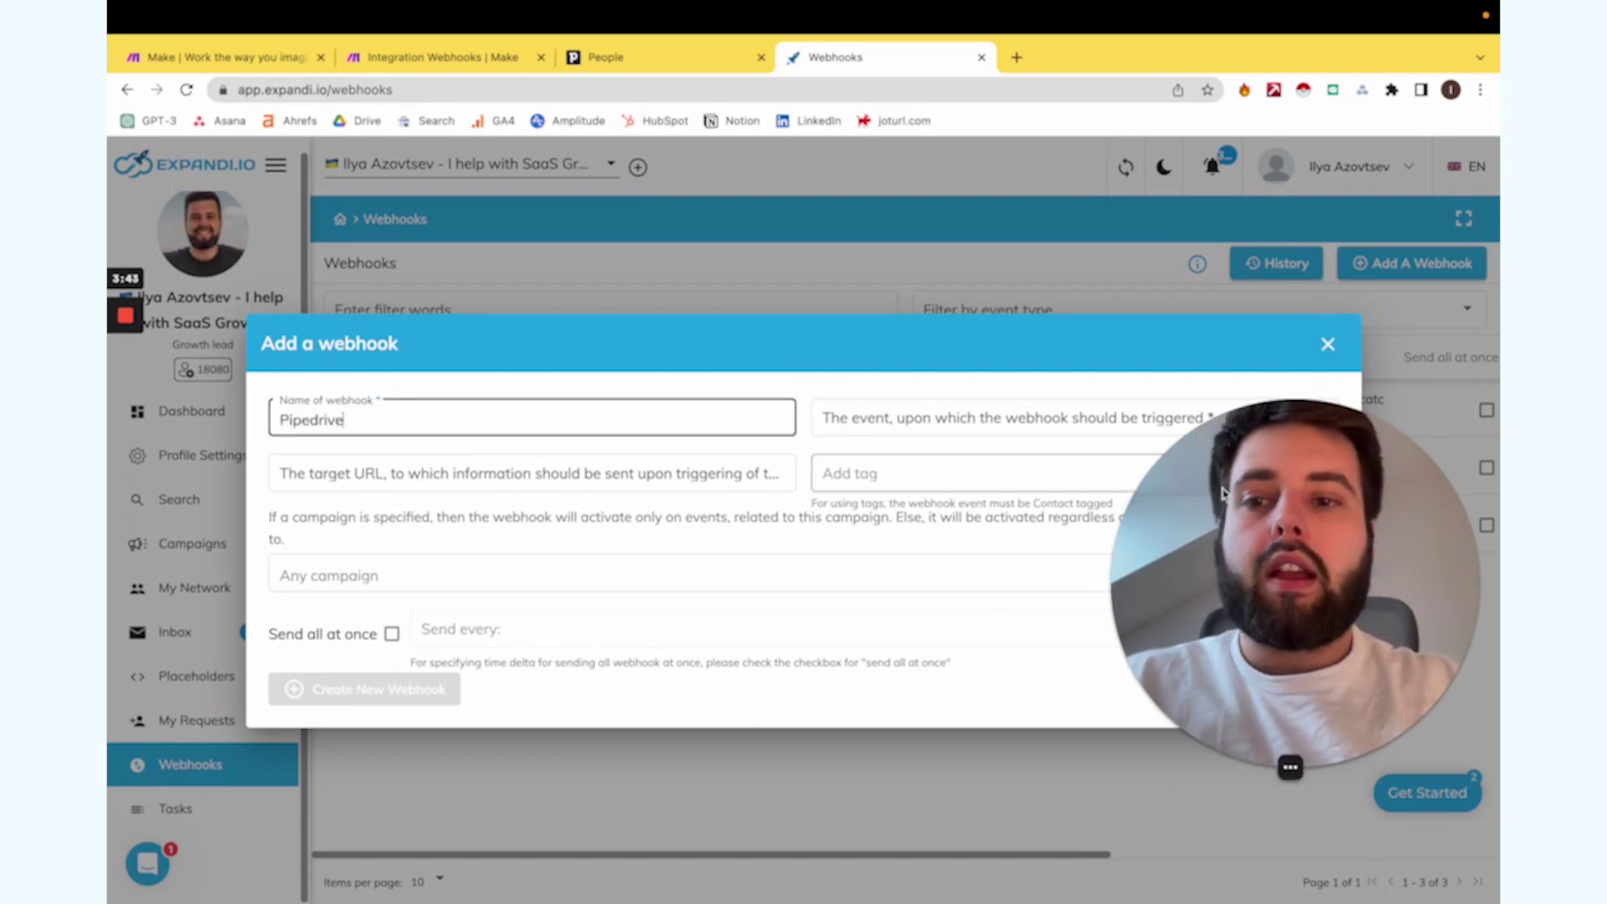
click(787, 575)
click(544, 640)
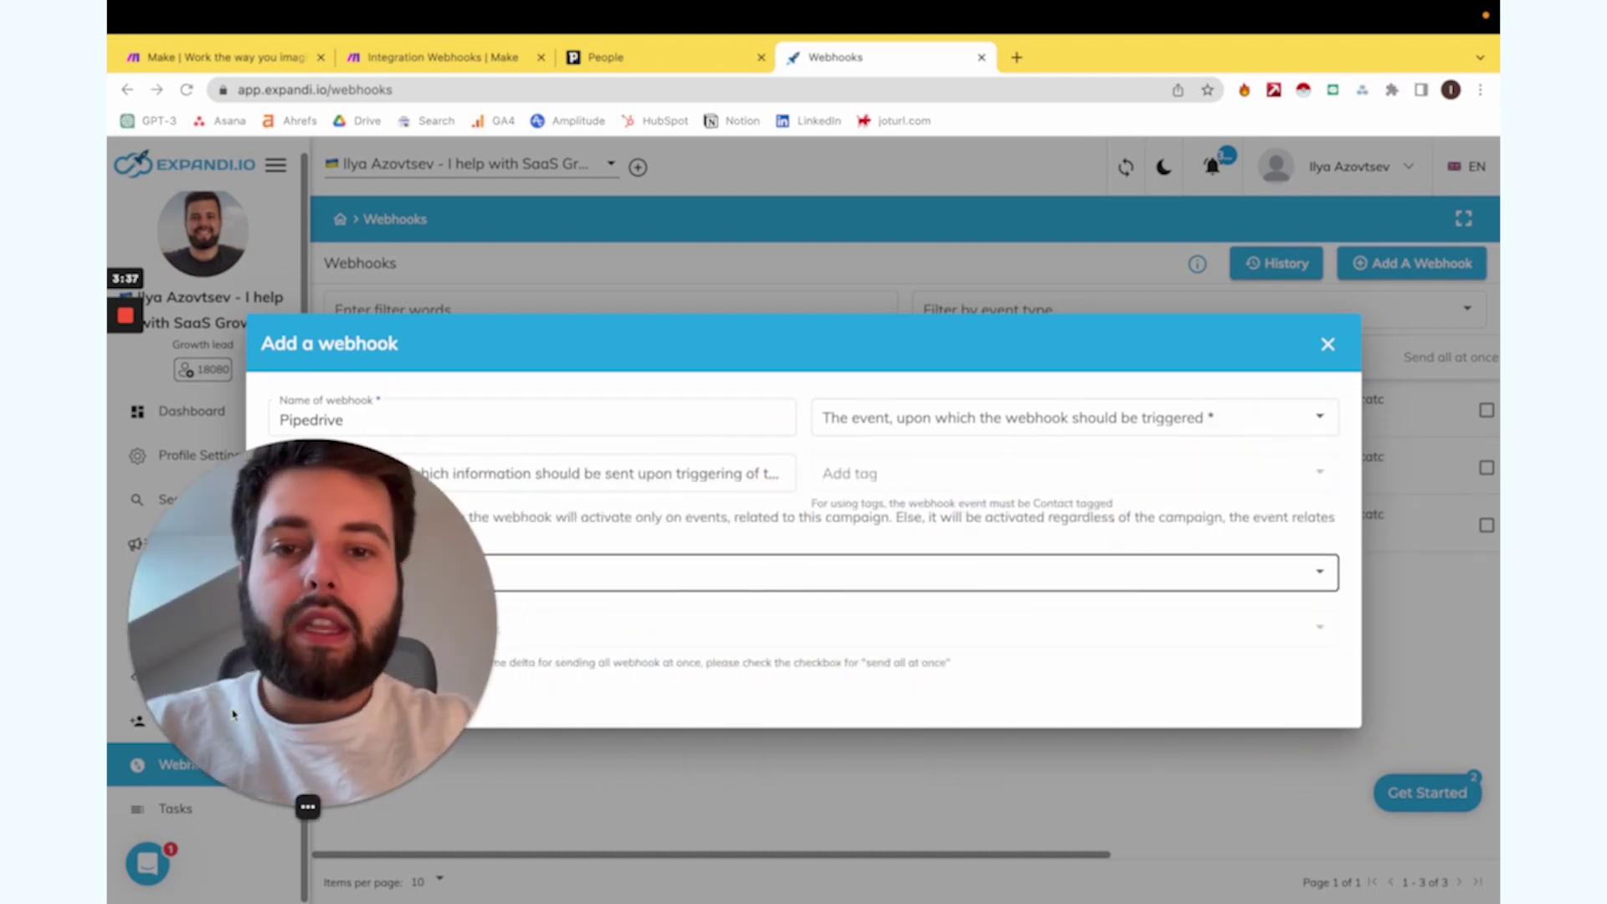
Set the webhook's trigger event to Connection Request Accepted.
click(945, 416)
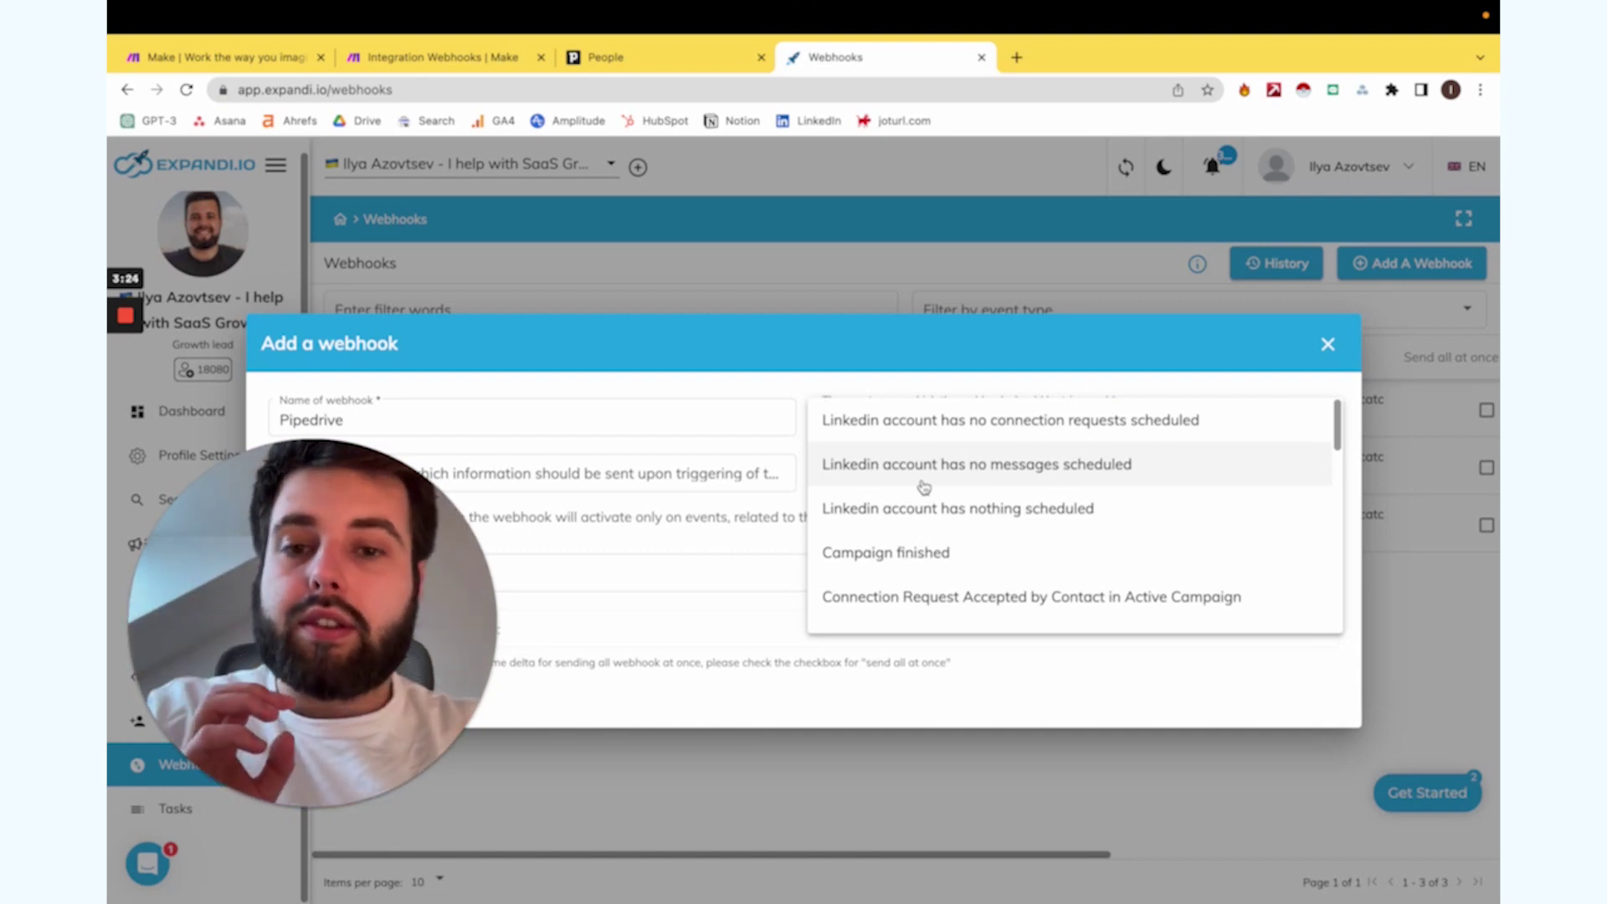
scroll(948, 580, down, 5)
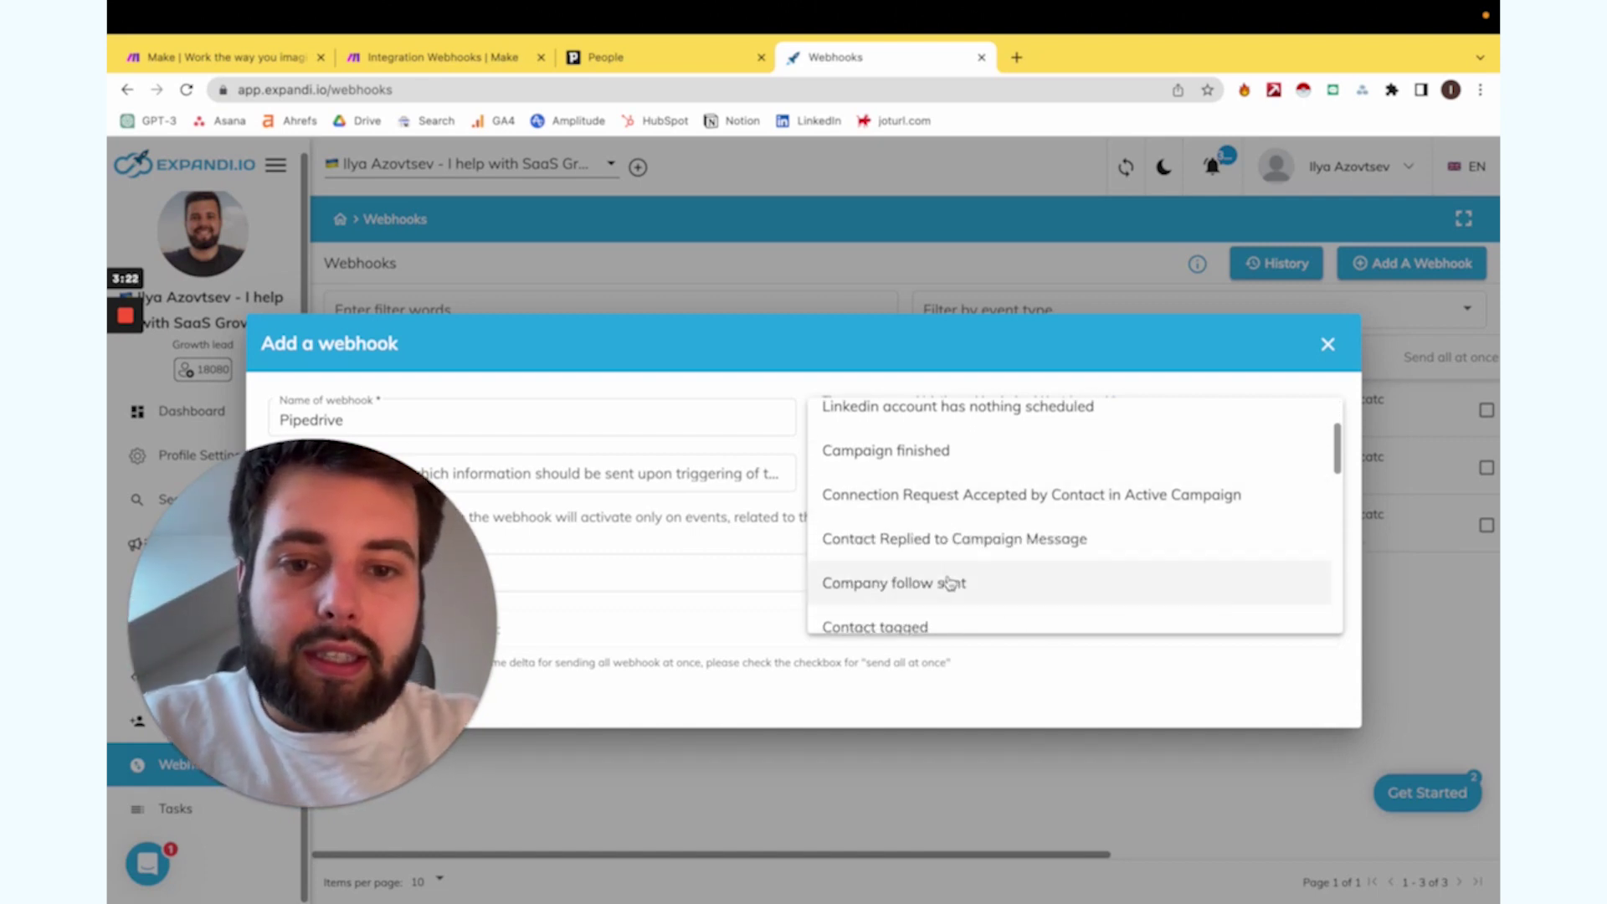
scroll(948, 583, down, 10)
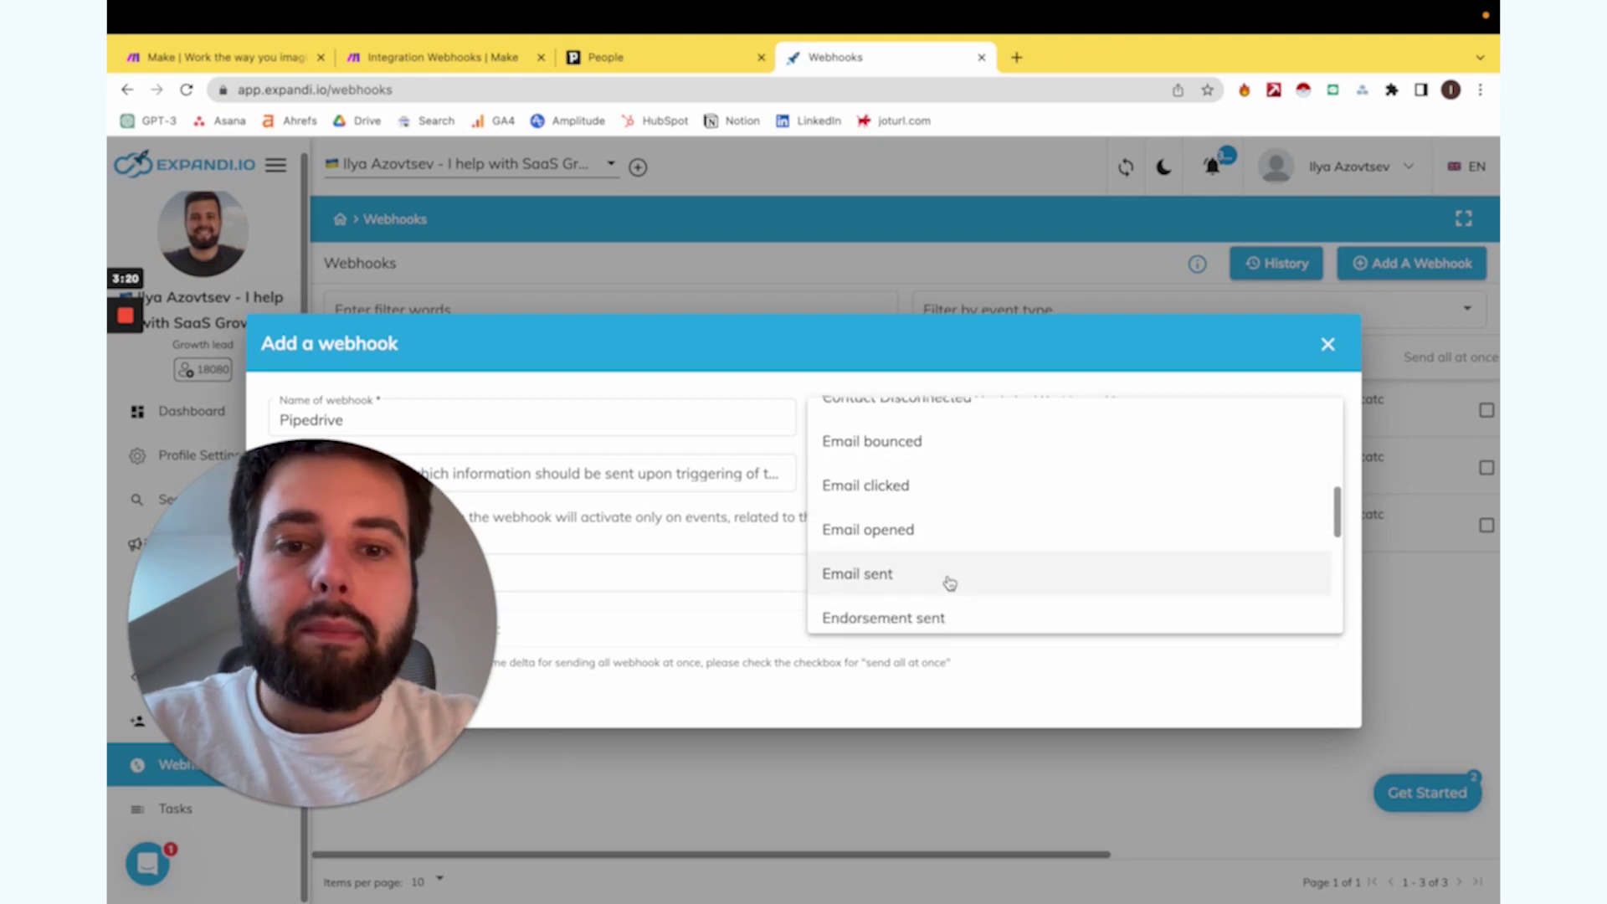
scroll(948, 584, down, 3)
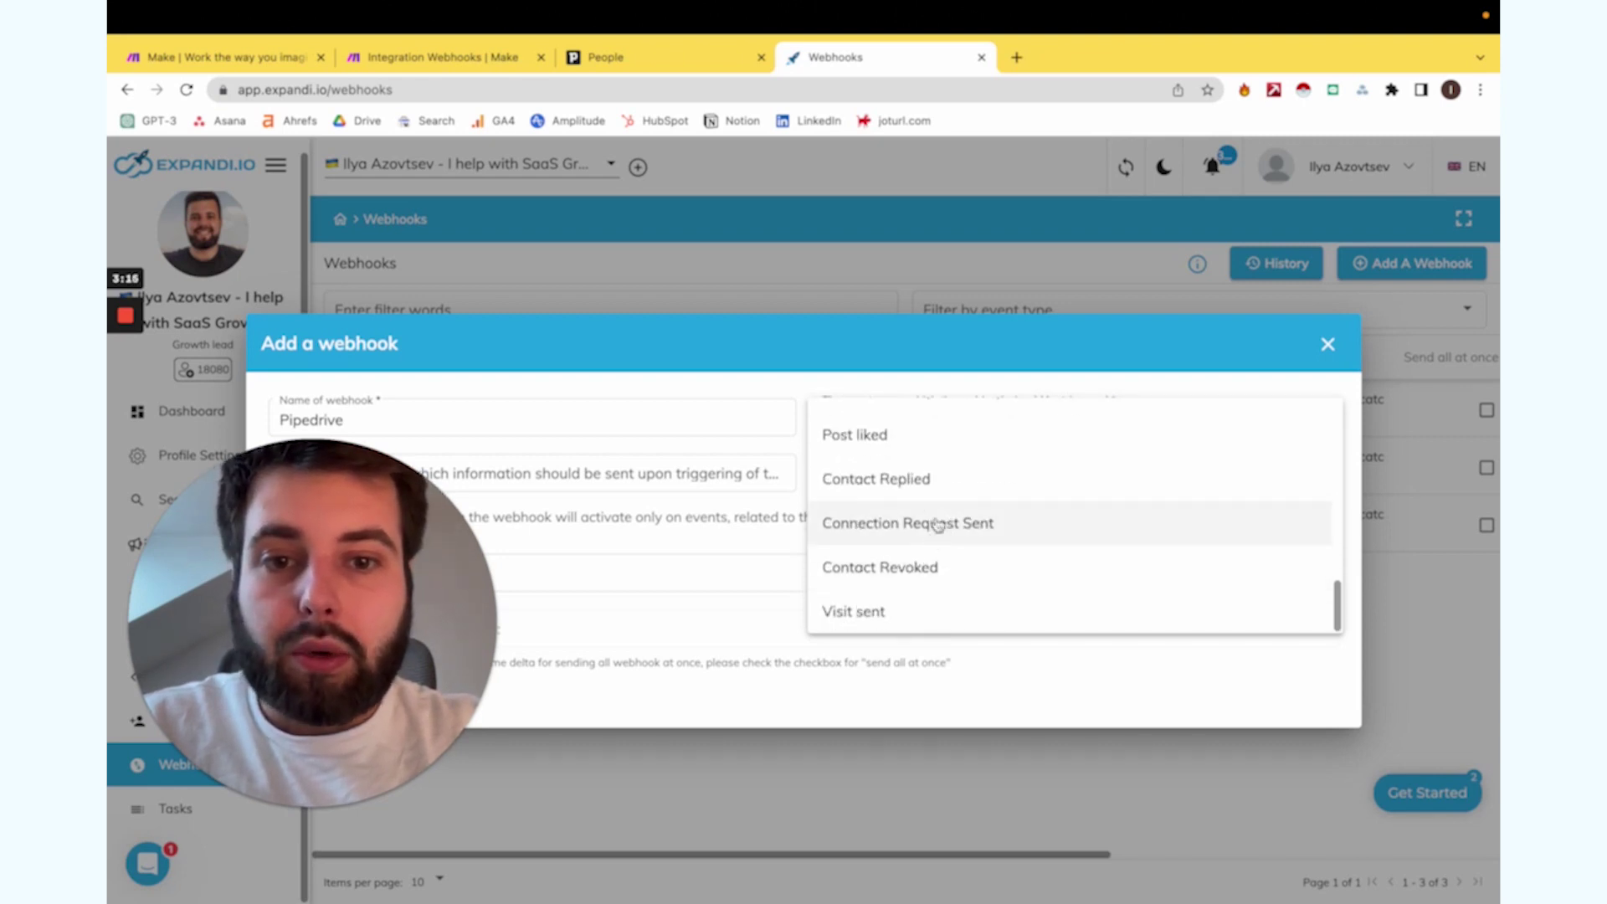
scroll(910, 479, up, 3)
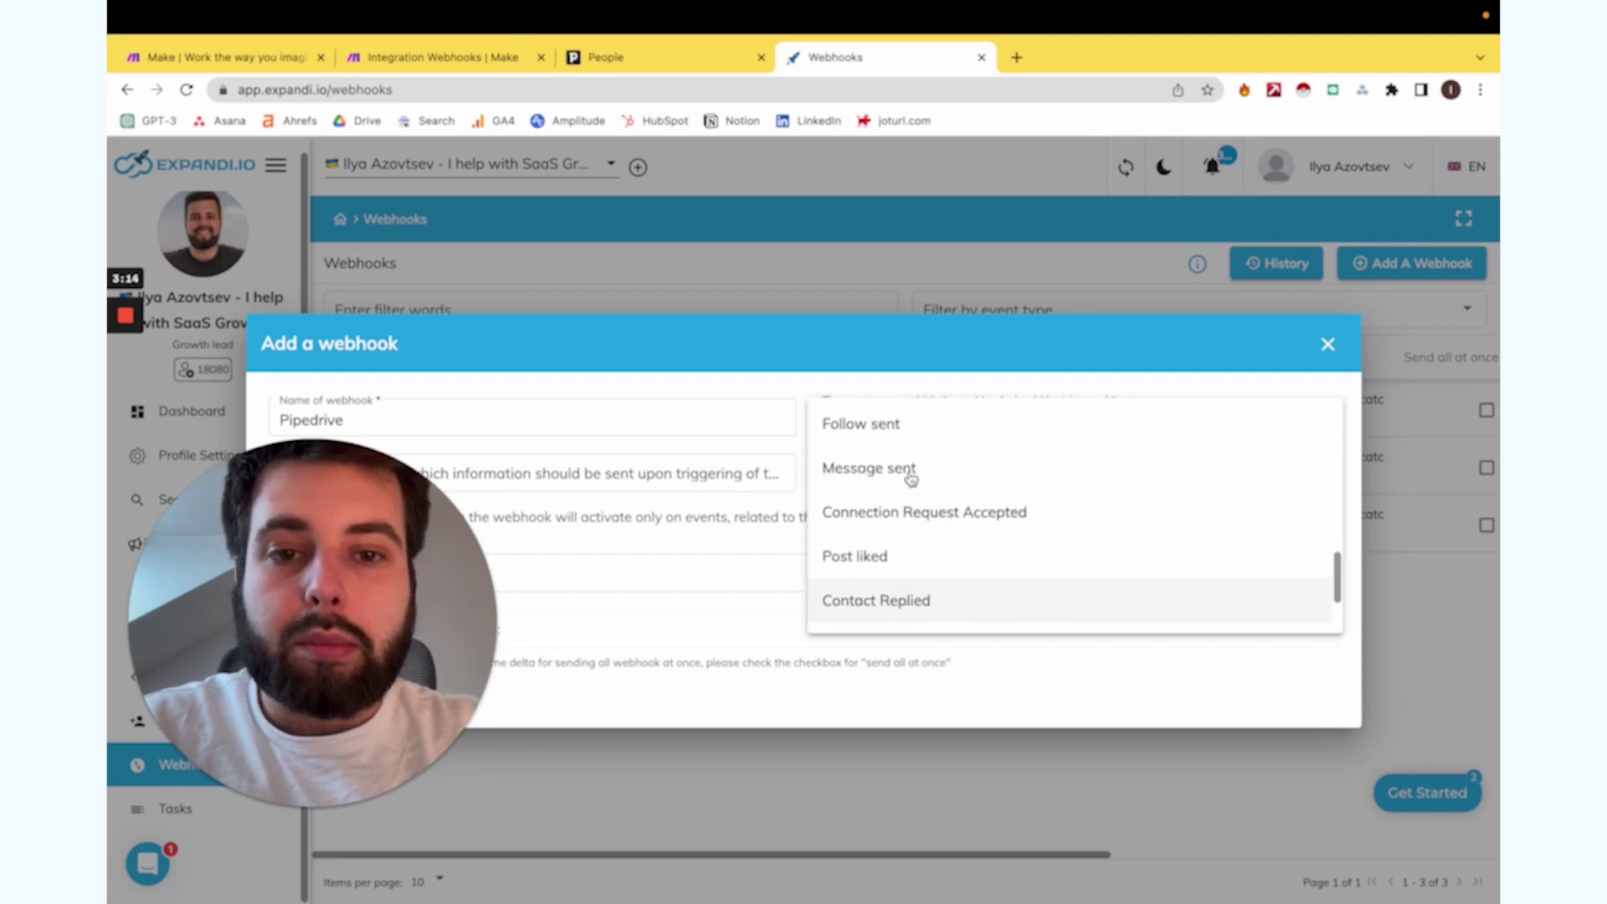
click(934, 525)
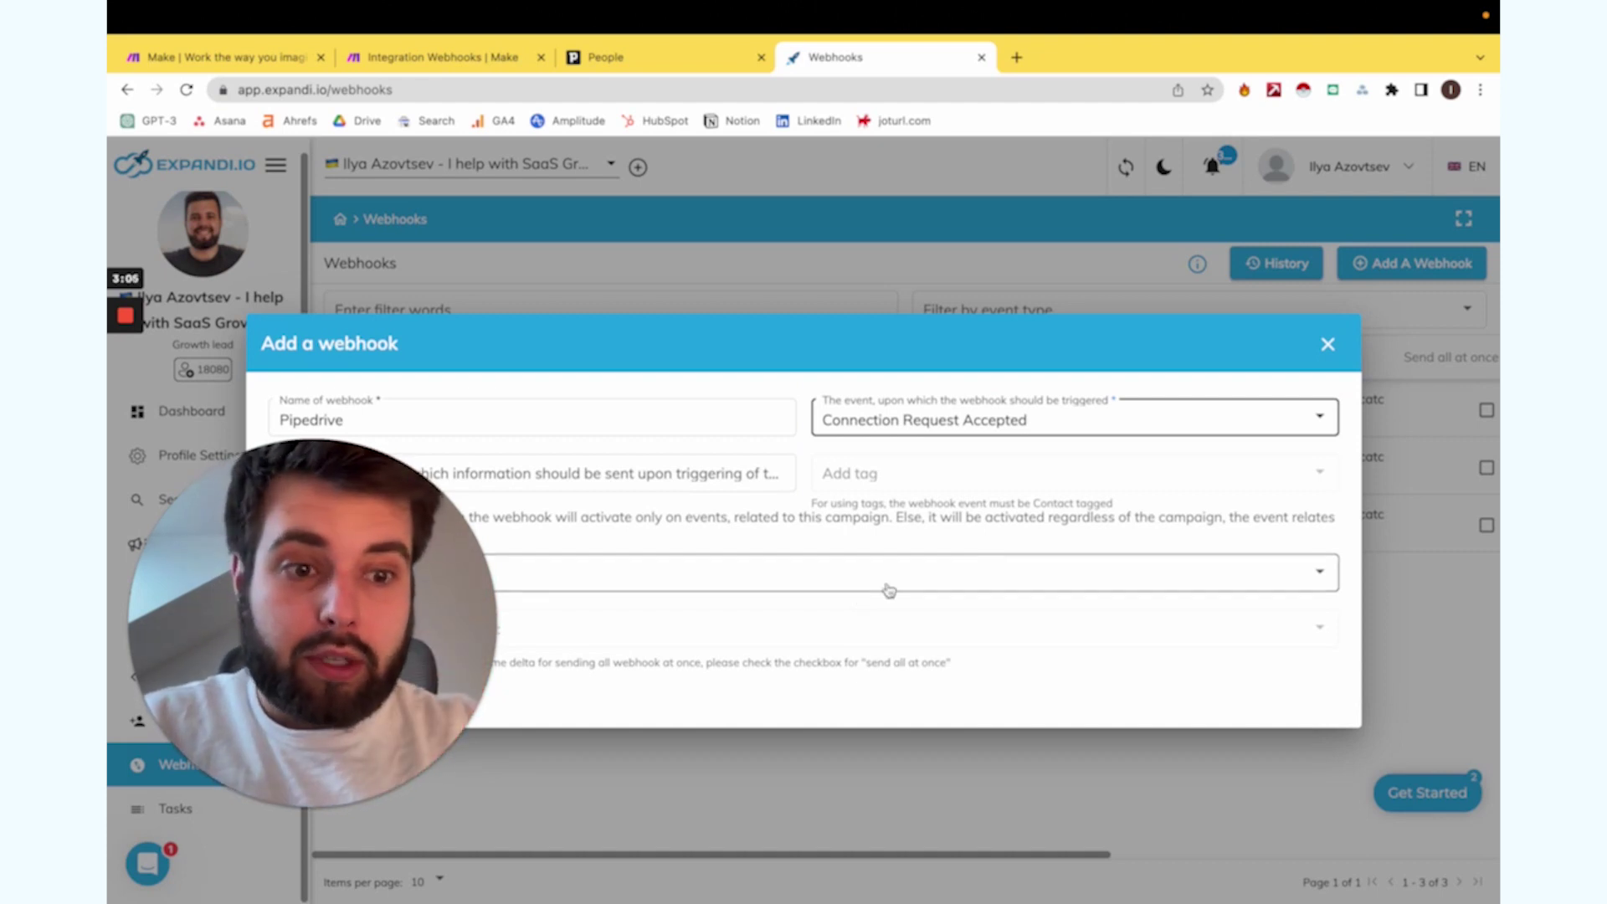
Limit the webhook to LinkedIn Experts (Connector) and send events all at once every 1 hour.
drag(408, 620, 843, 622)
click(355, 580)
click(374, 690)
drag(734, 633, 1059, 613)
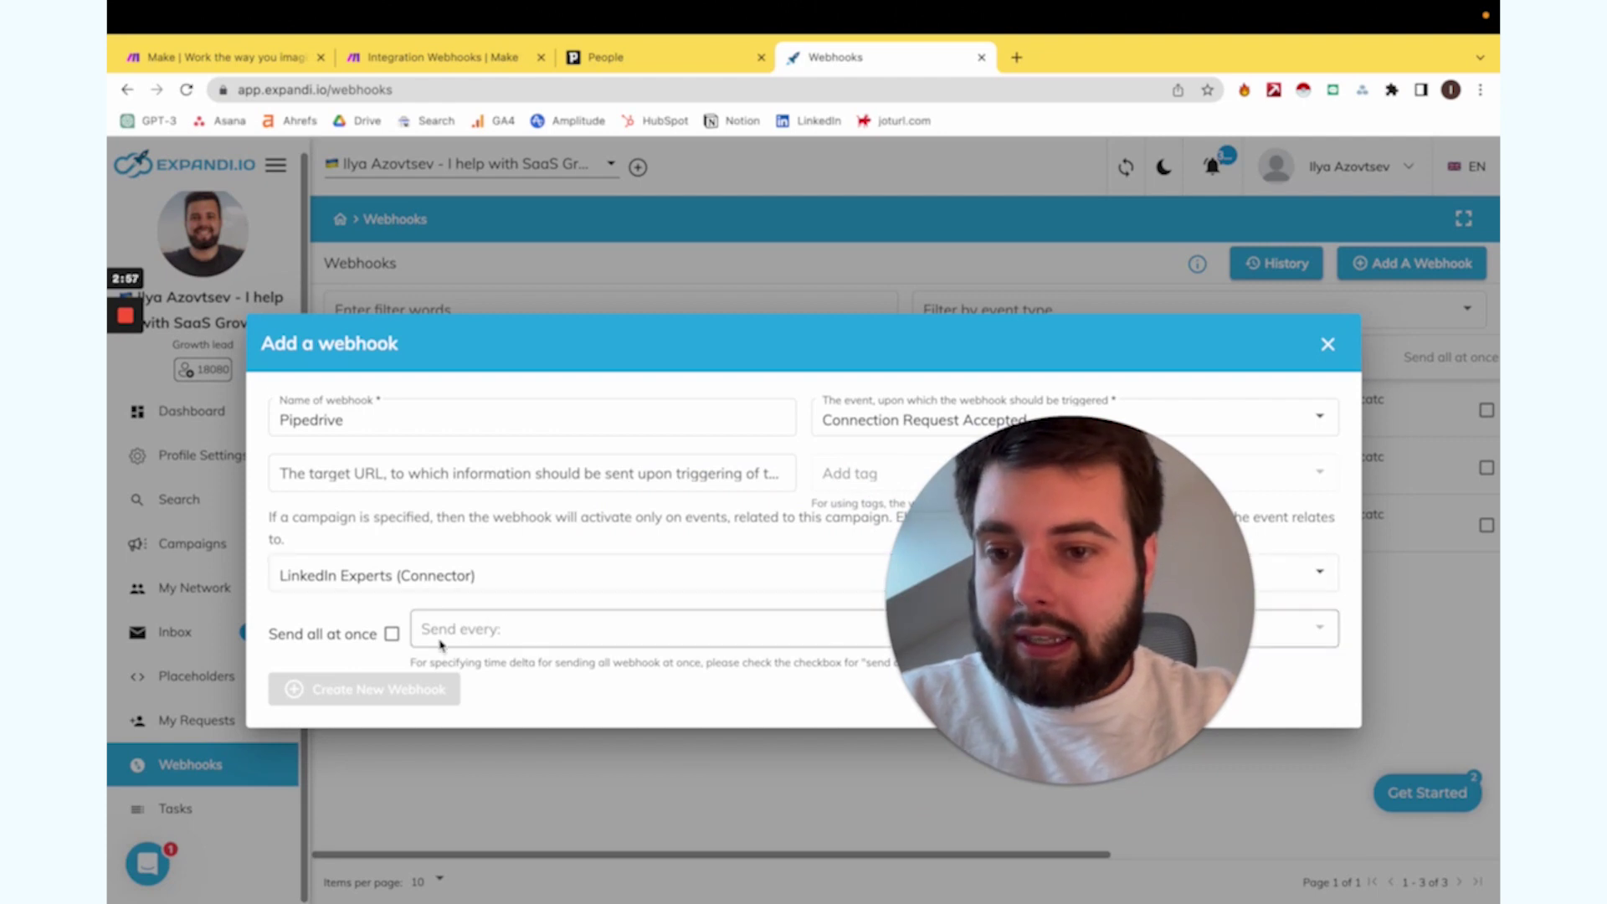
click(391, 634)
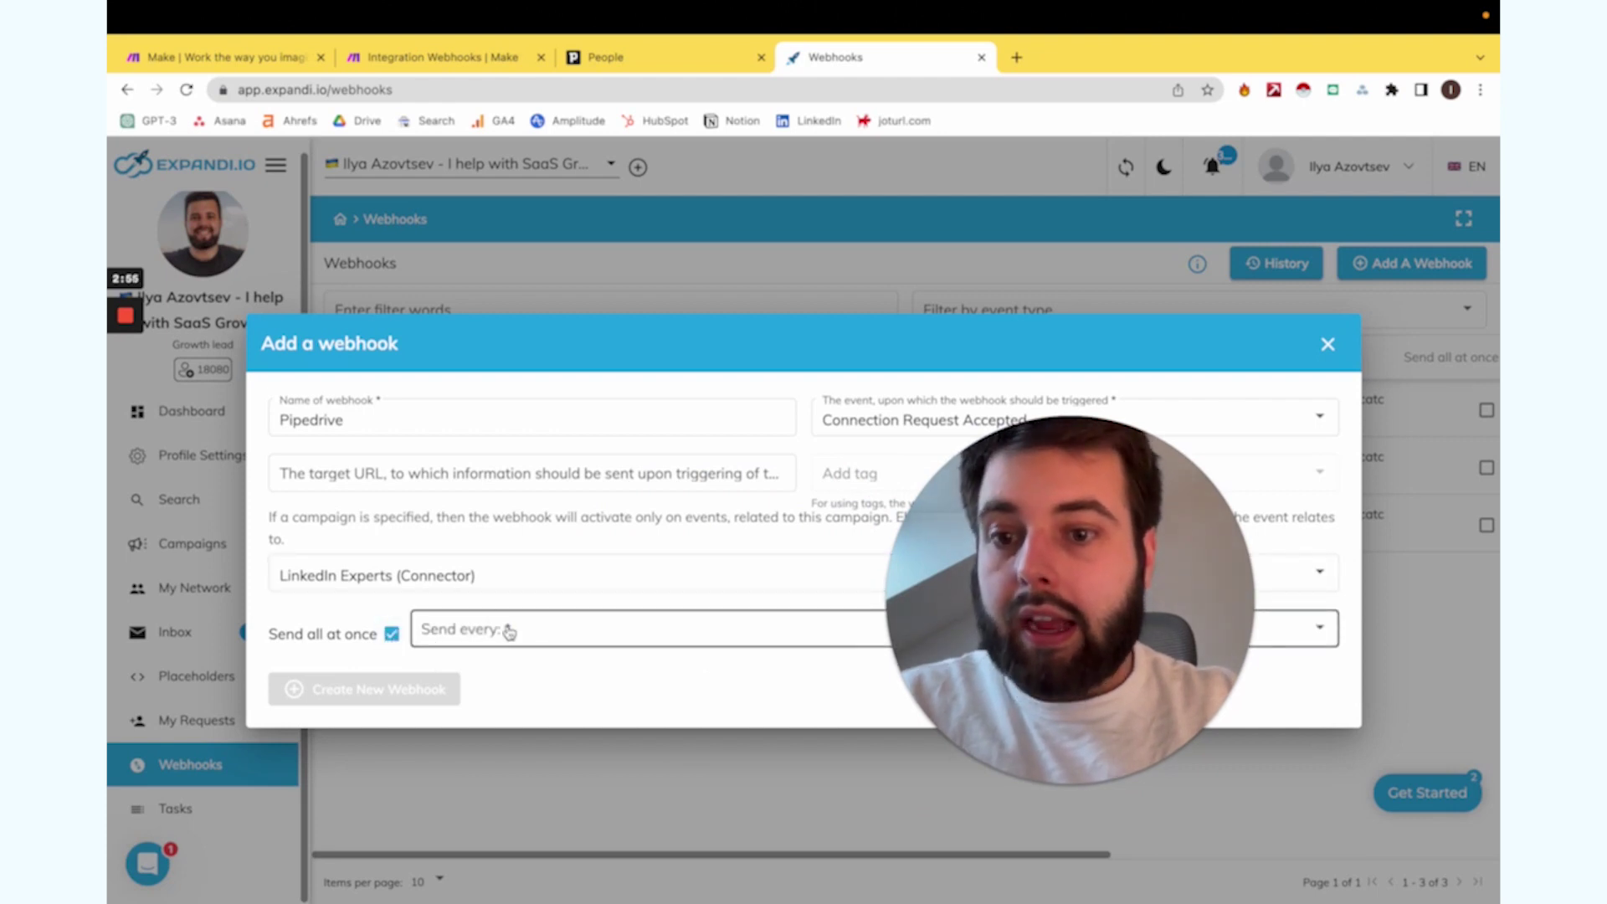
click(512, 631)
click(509, 641)
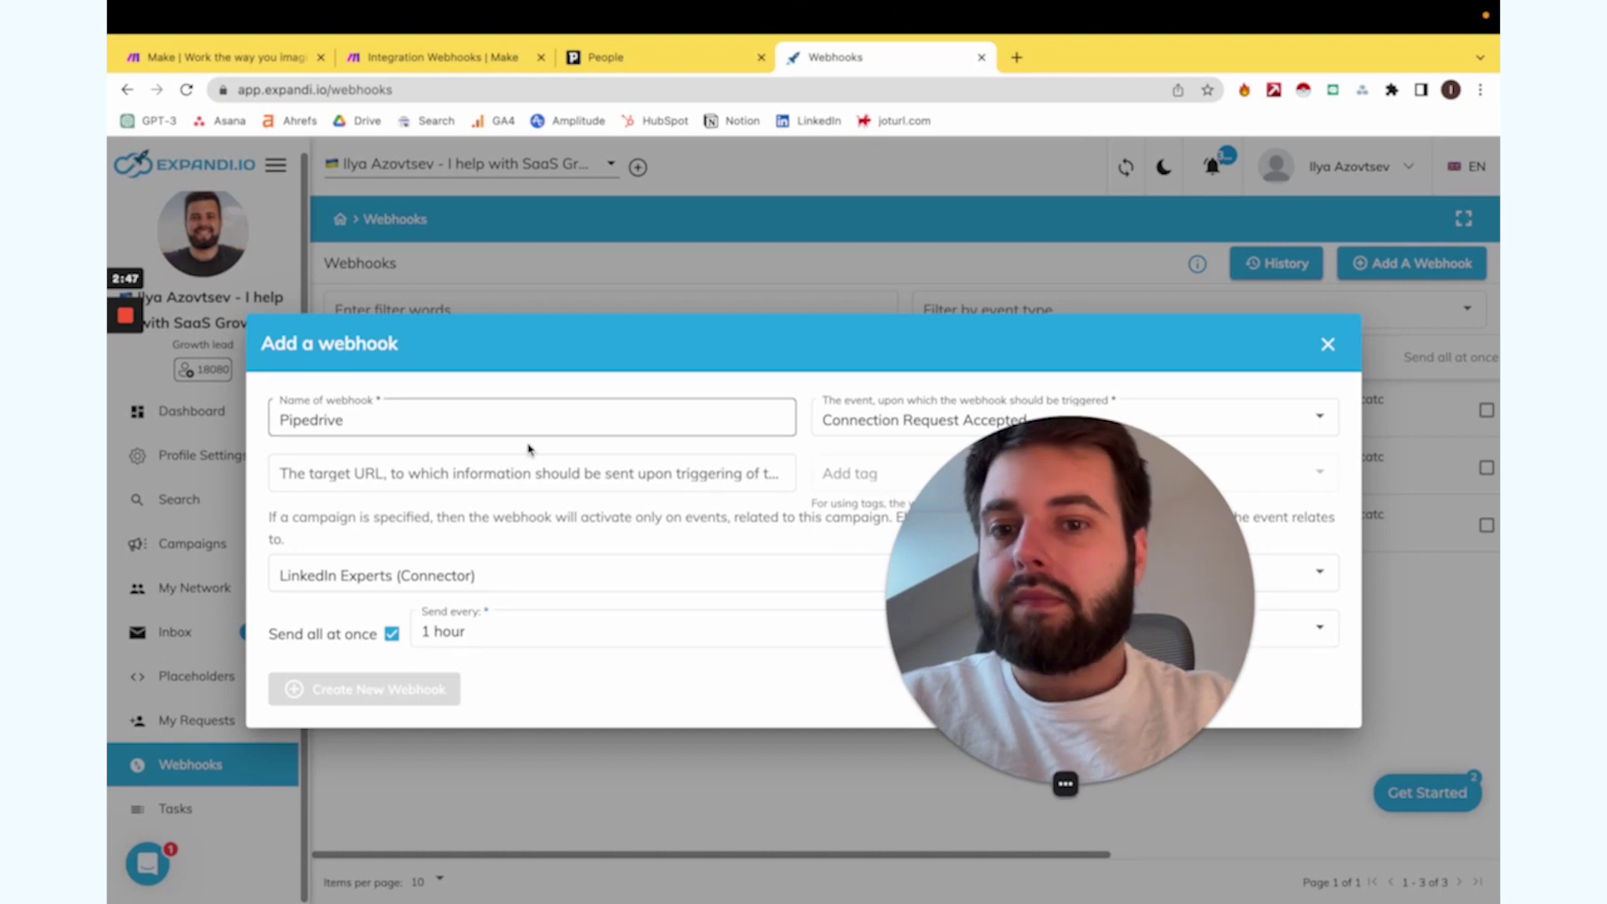
Paste the Make webhook URL as target, create and activate the webhook, and return to Make.
click(528, 486)
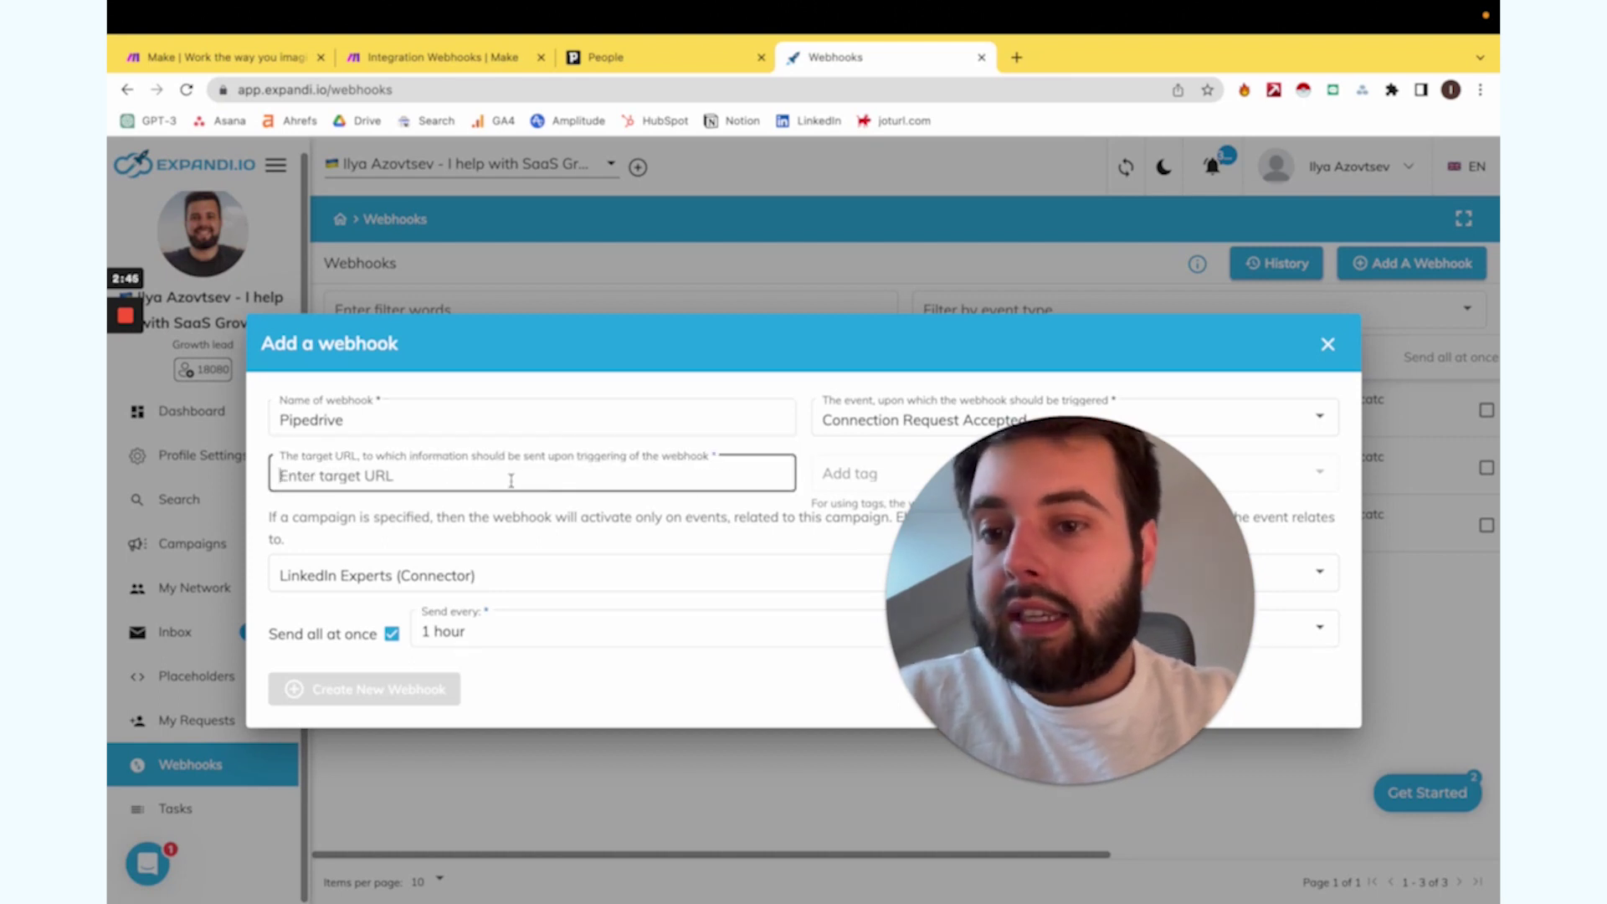
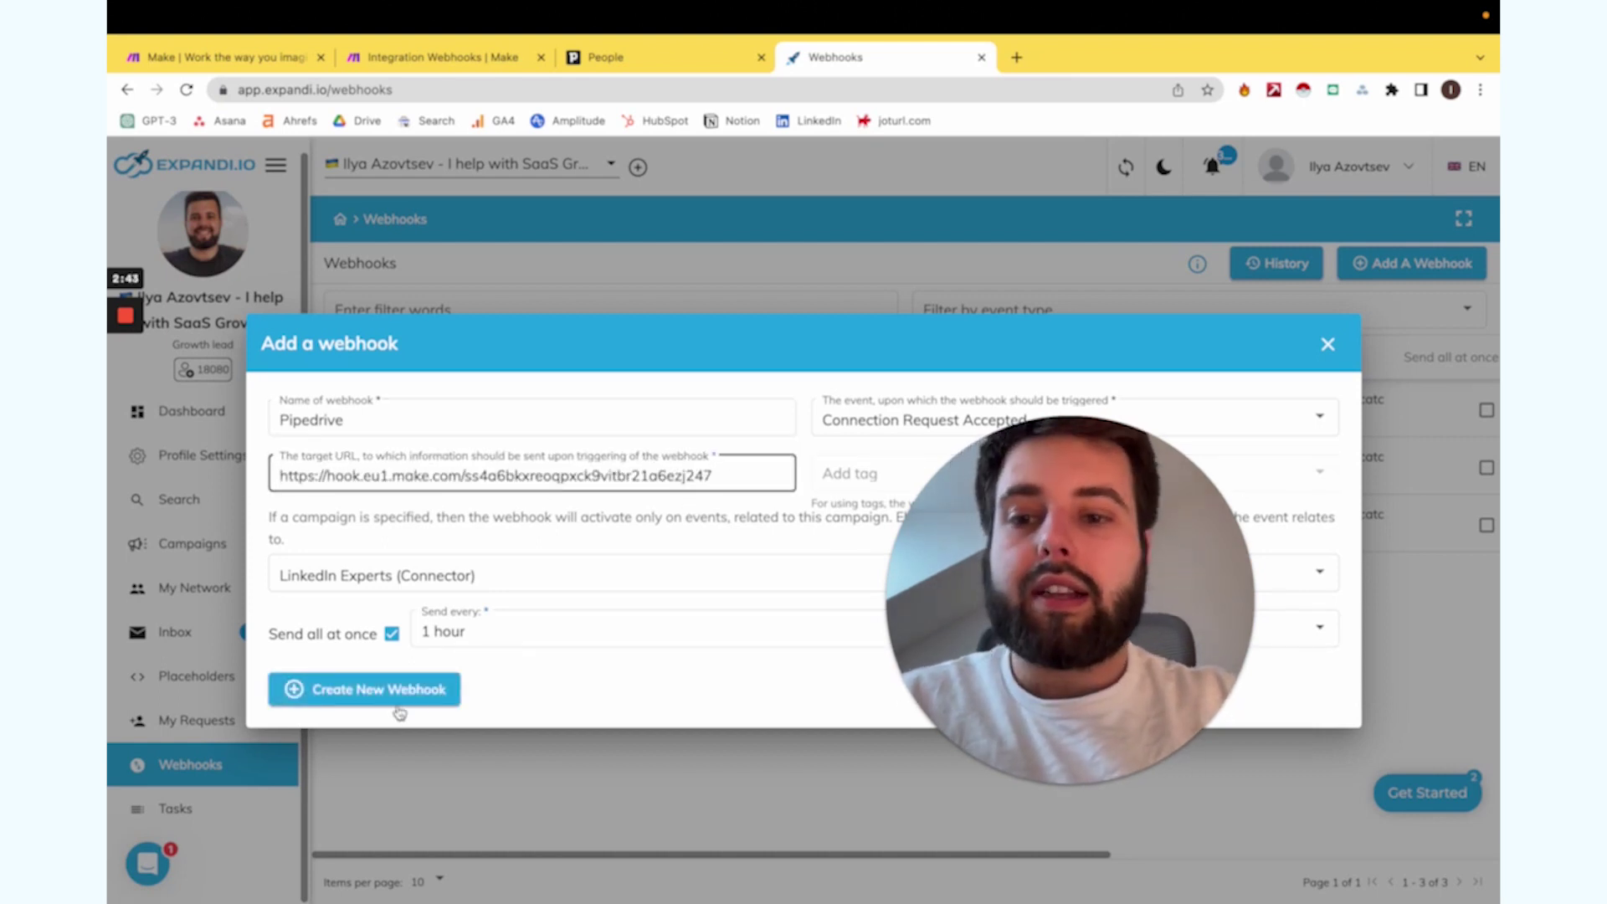
click(397, 691)
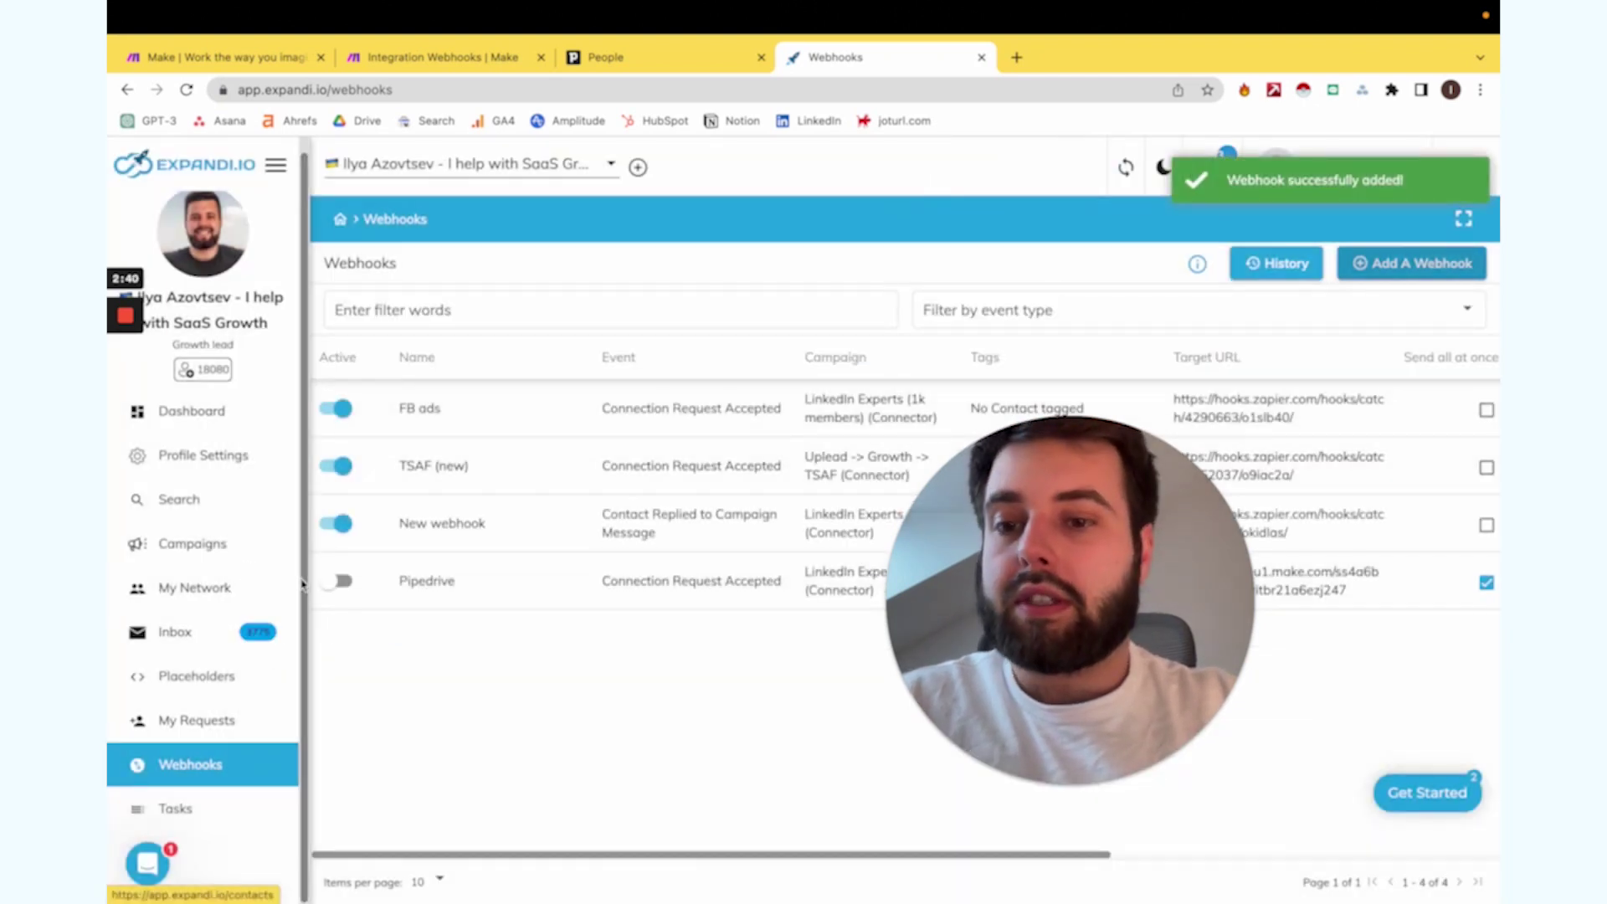
click(337, 584)
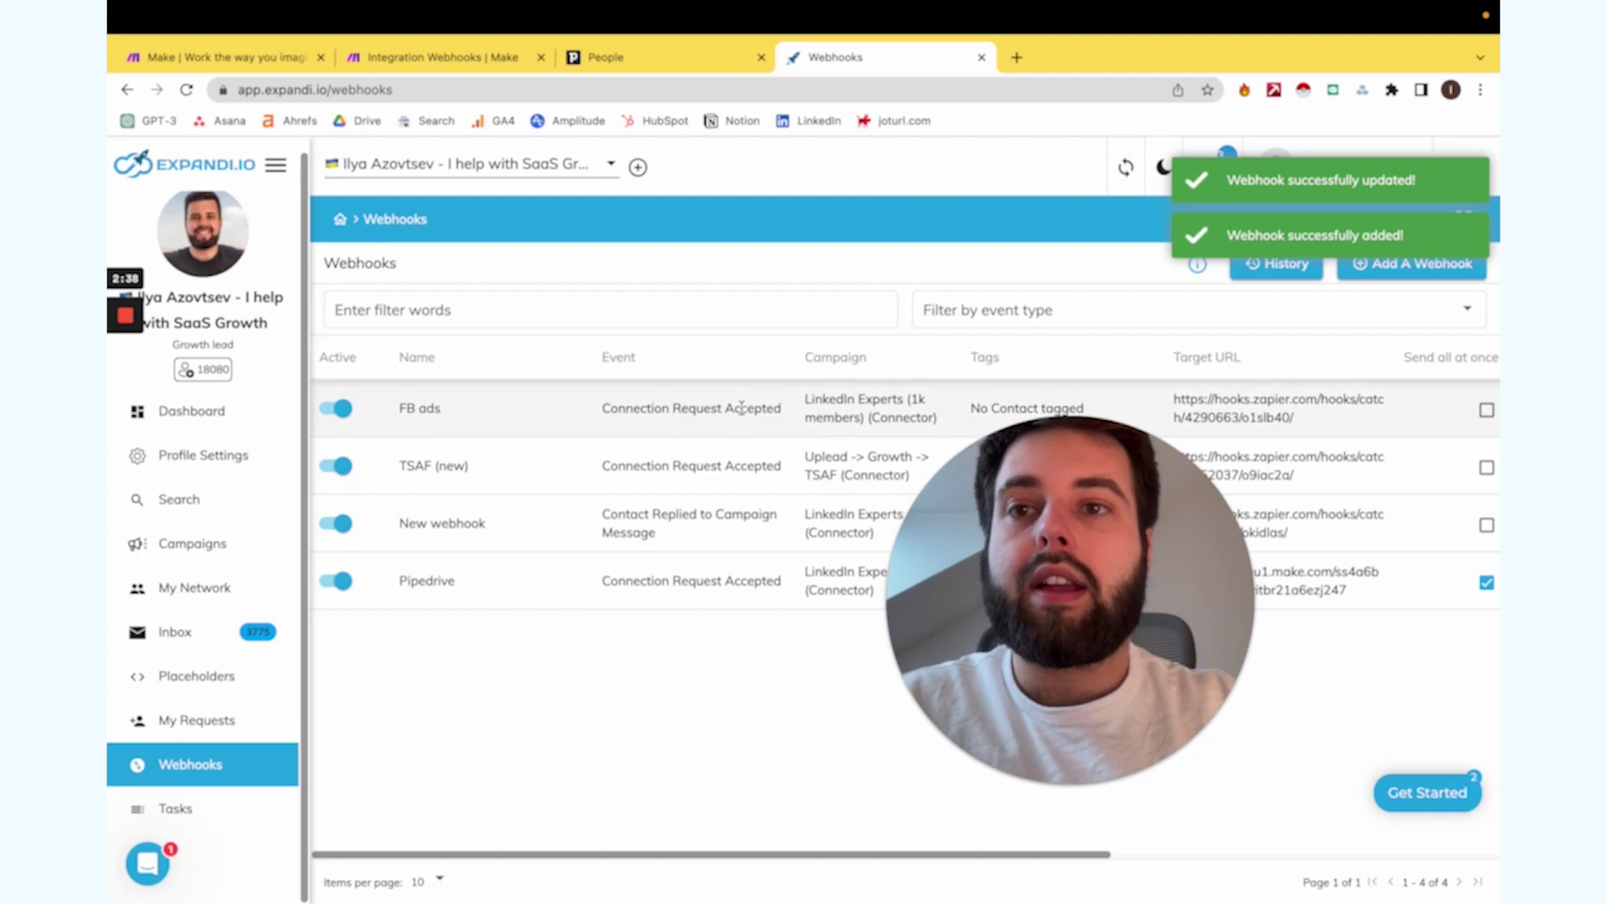
click(423, 70)
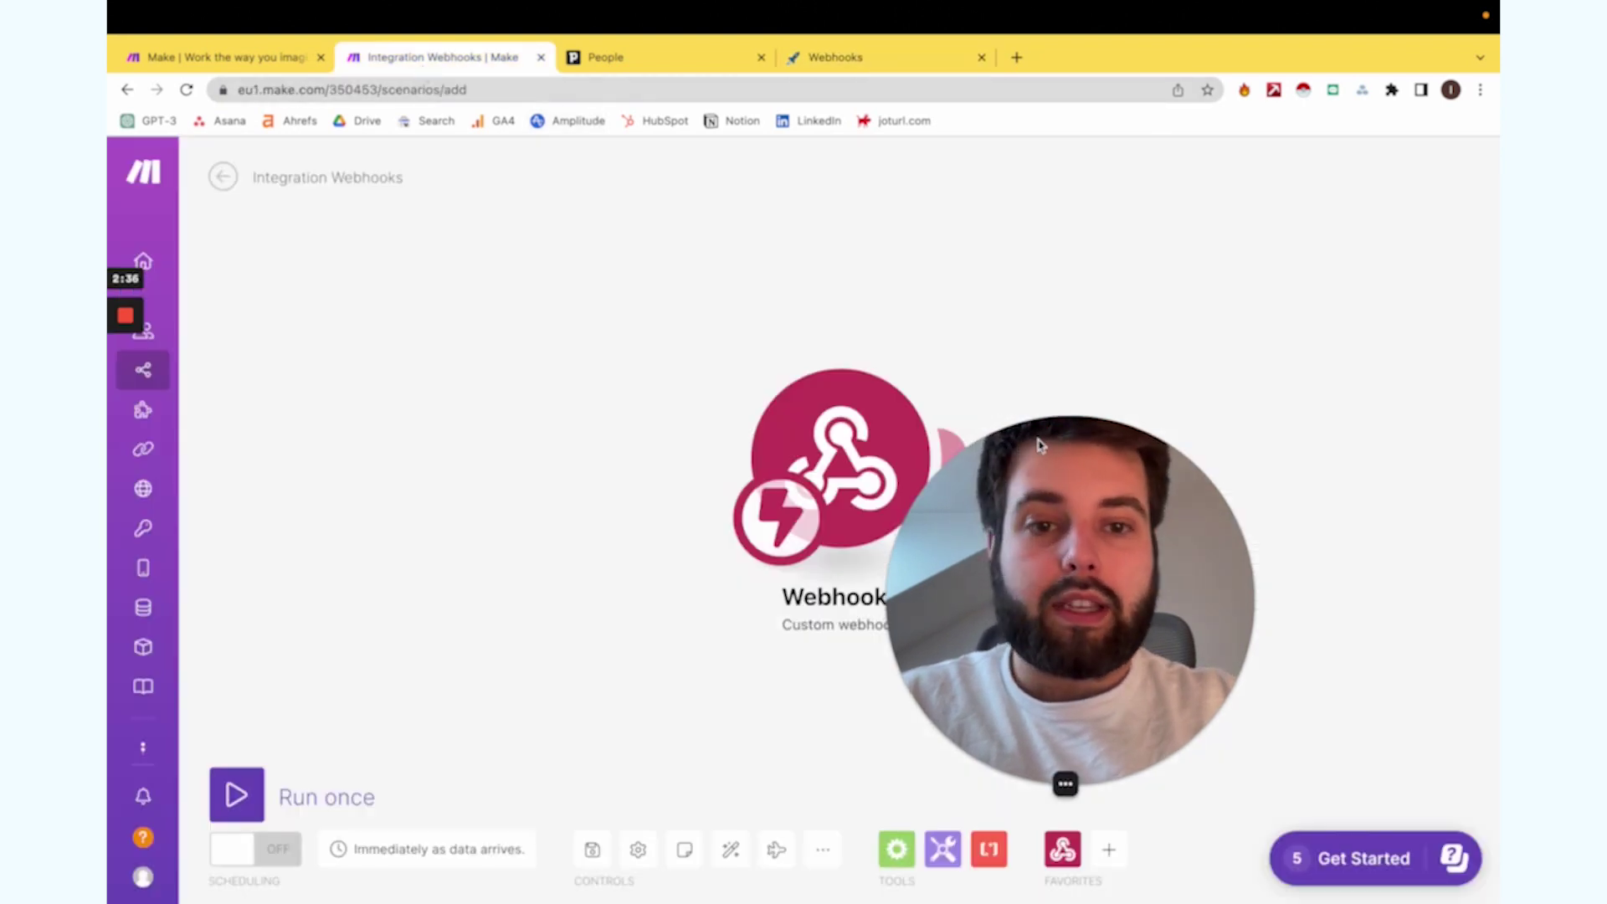
drag(1038, 444, 110, 526)
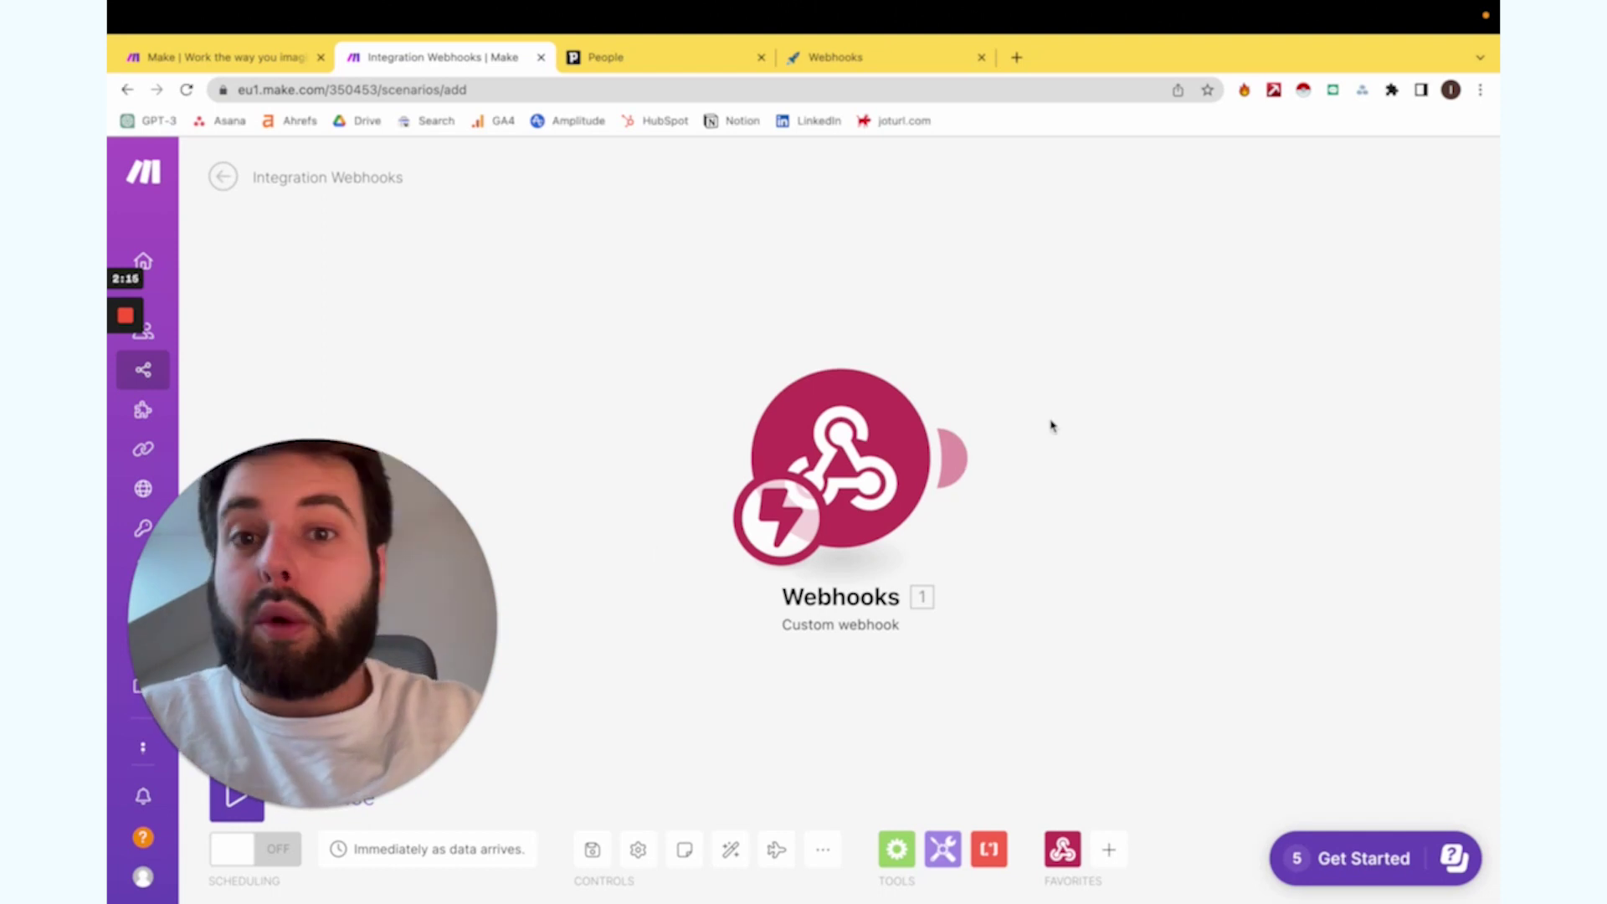
Add a Pipedrive CRM Create a Person module after the webhook trigger.
click(959, 458)
click(854, 474)
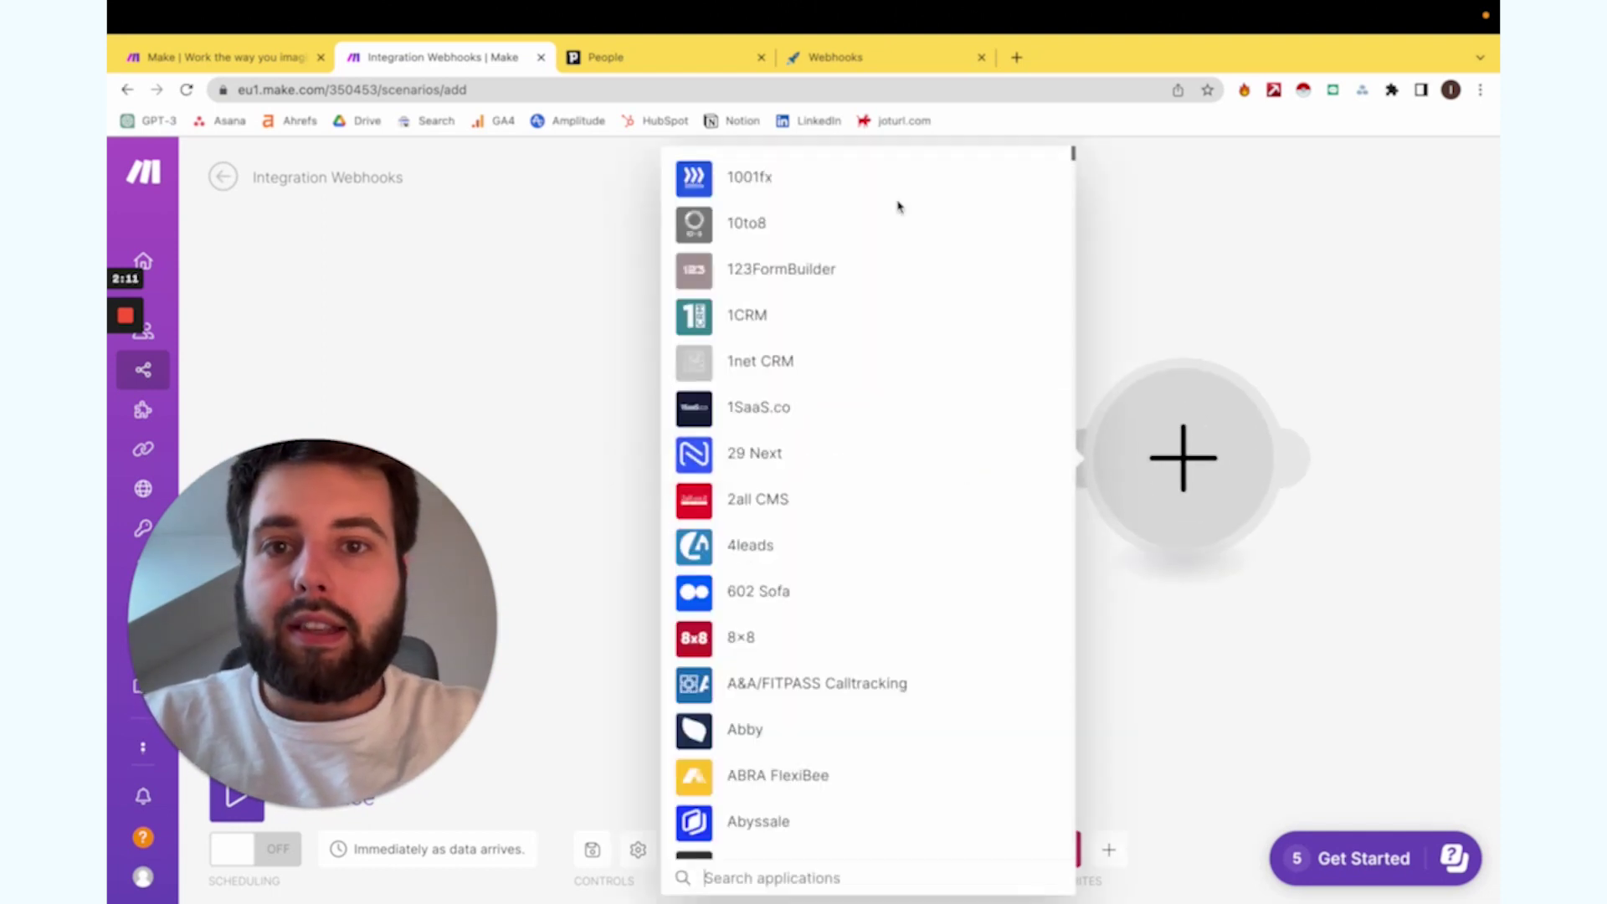
text(pl)
text(pedrive)
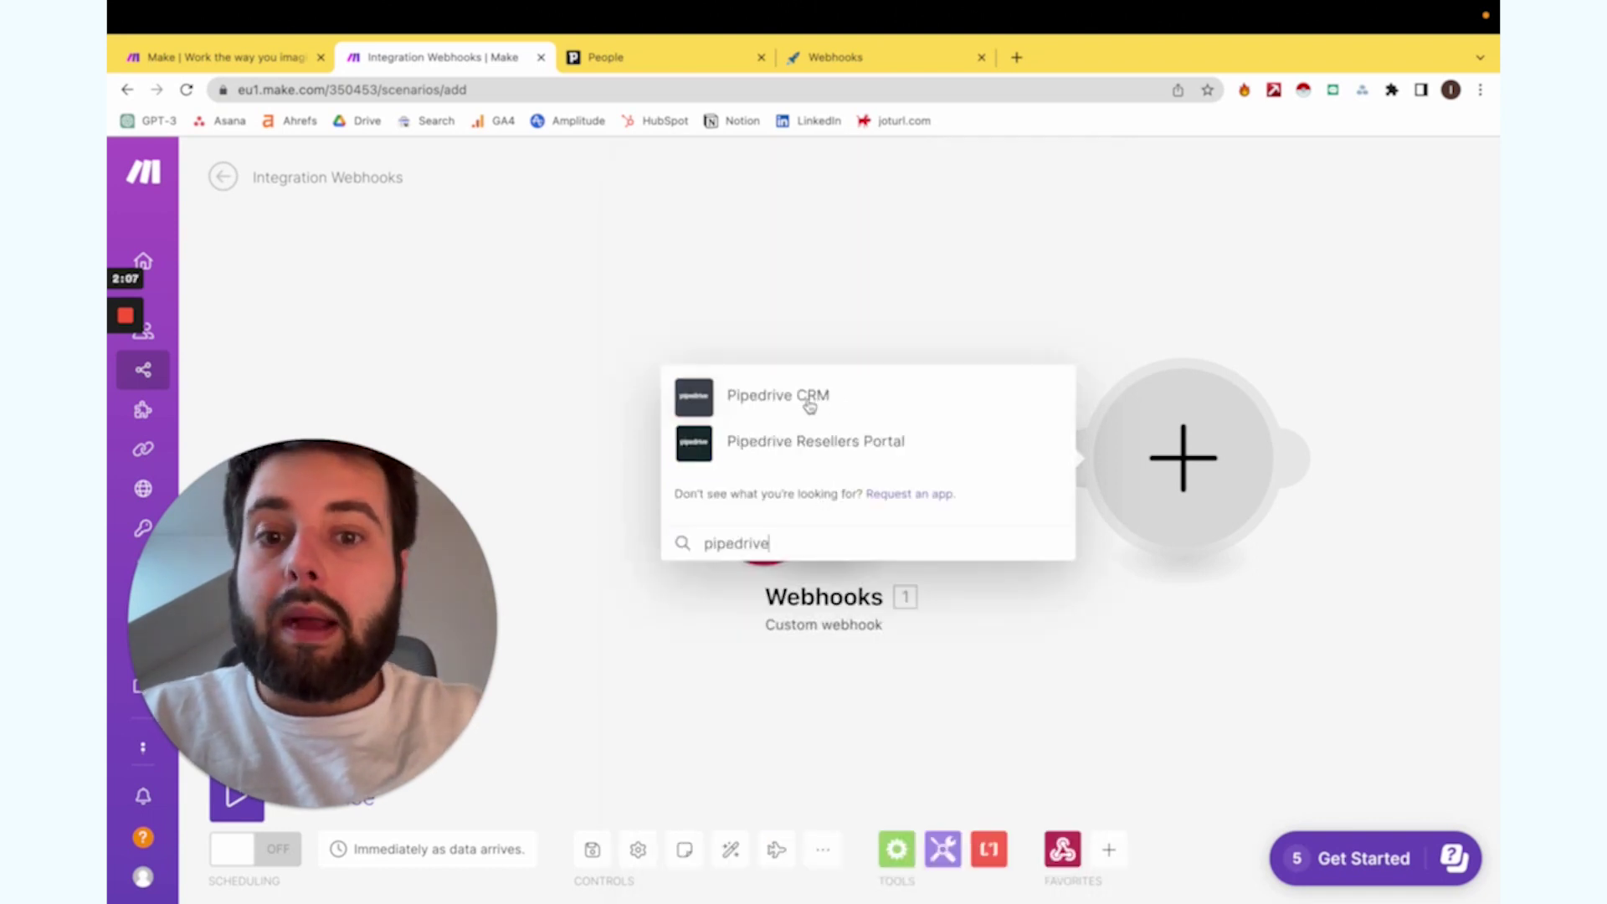
click(821, 403)
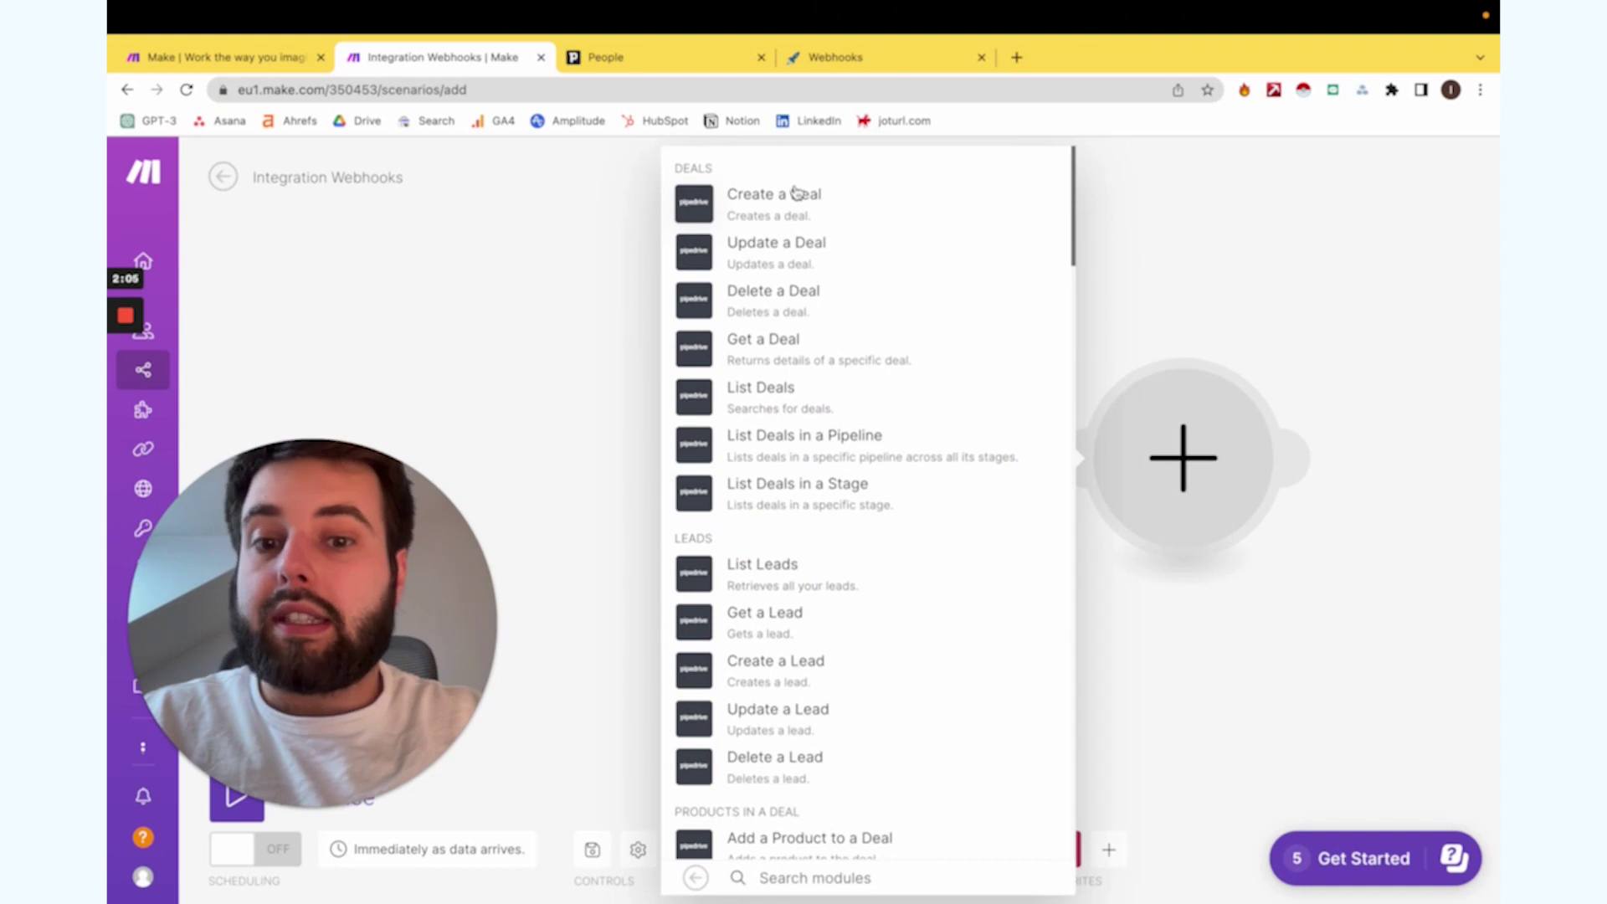
scroll(811, 455, down, 4)
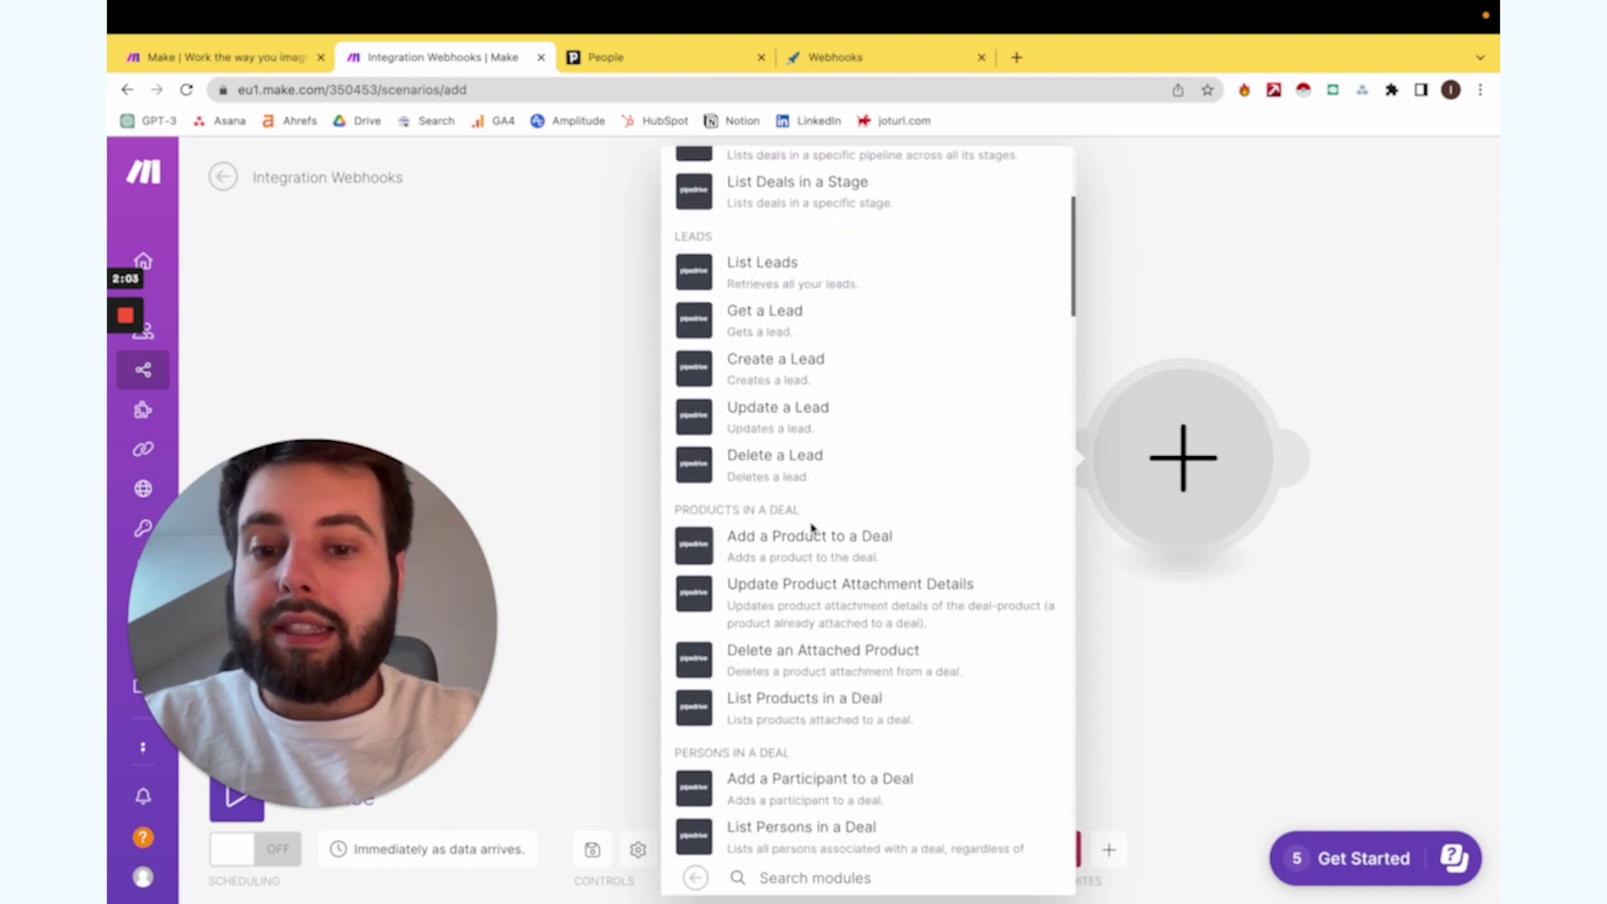
scroll(809, 536, down, 12)
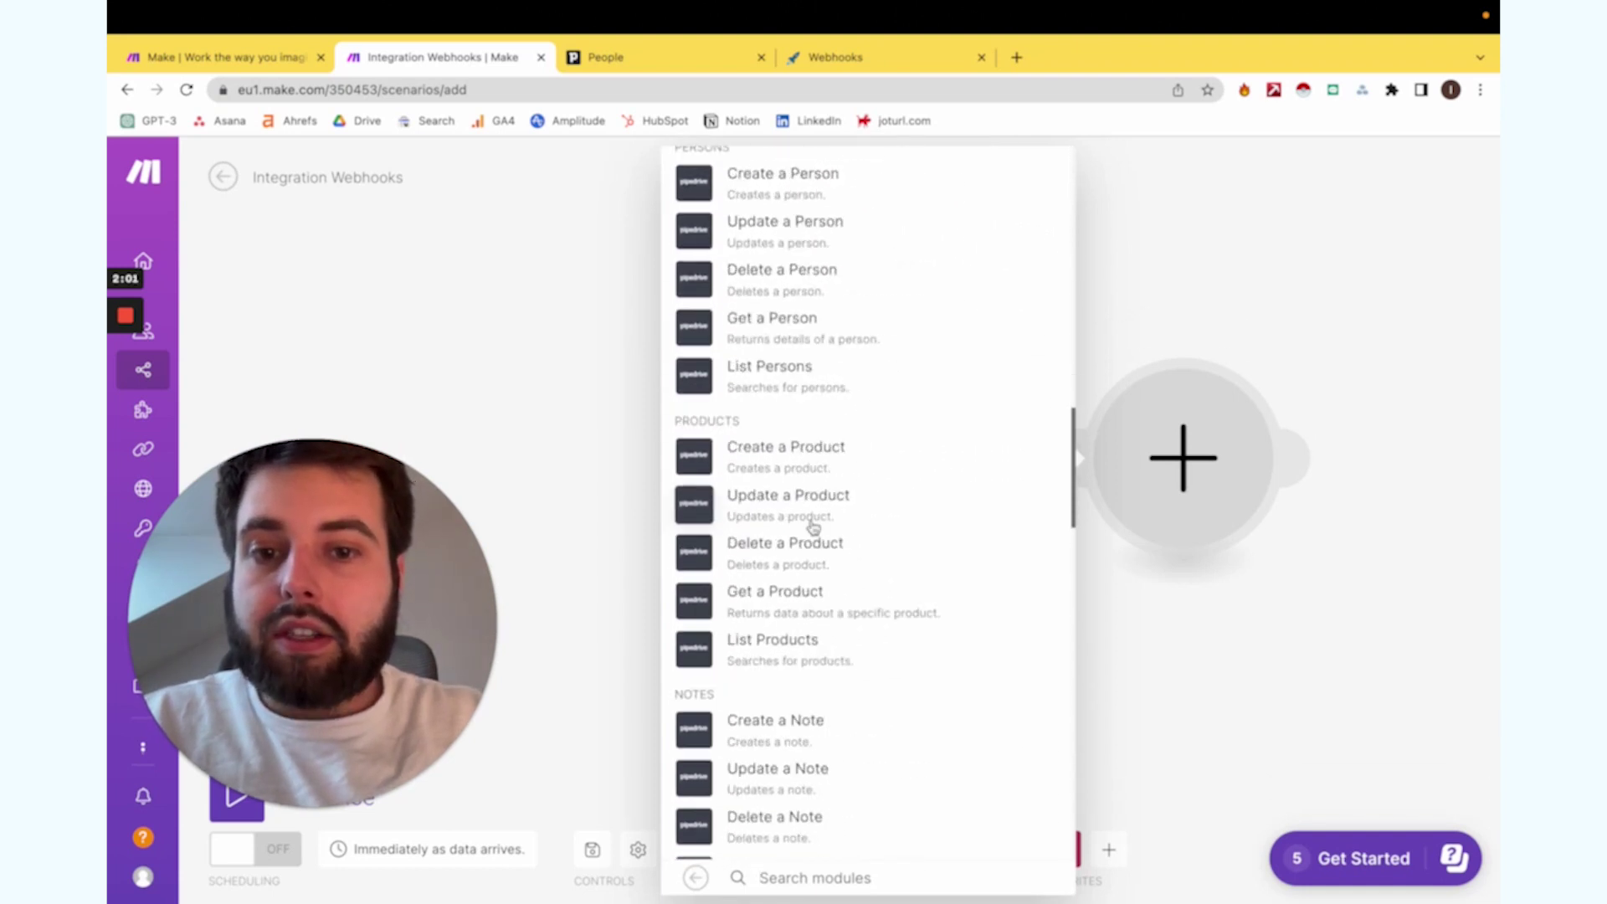
scroll(811, 528, down, 3)
scroll(810, 528, up, 2)
text(create a)
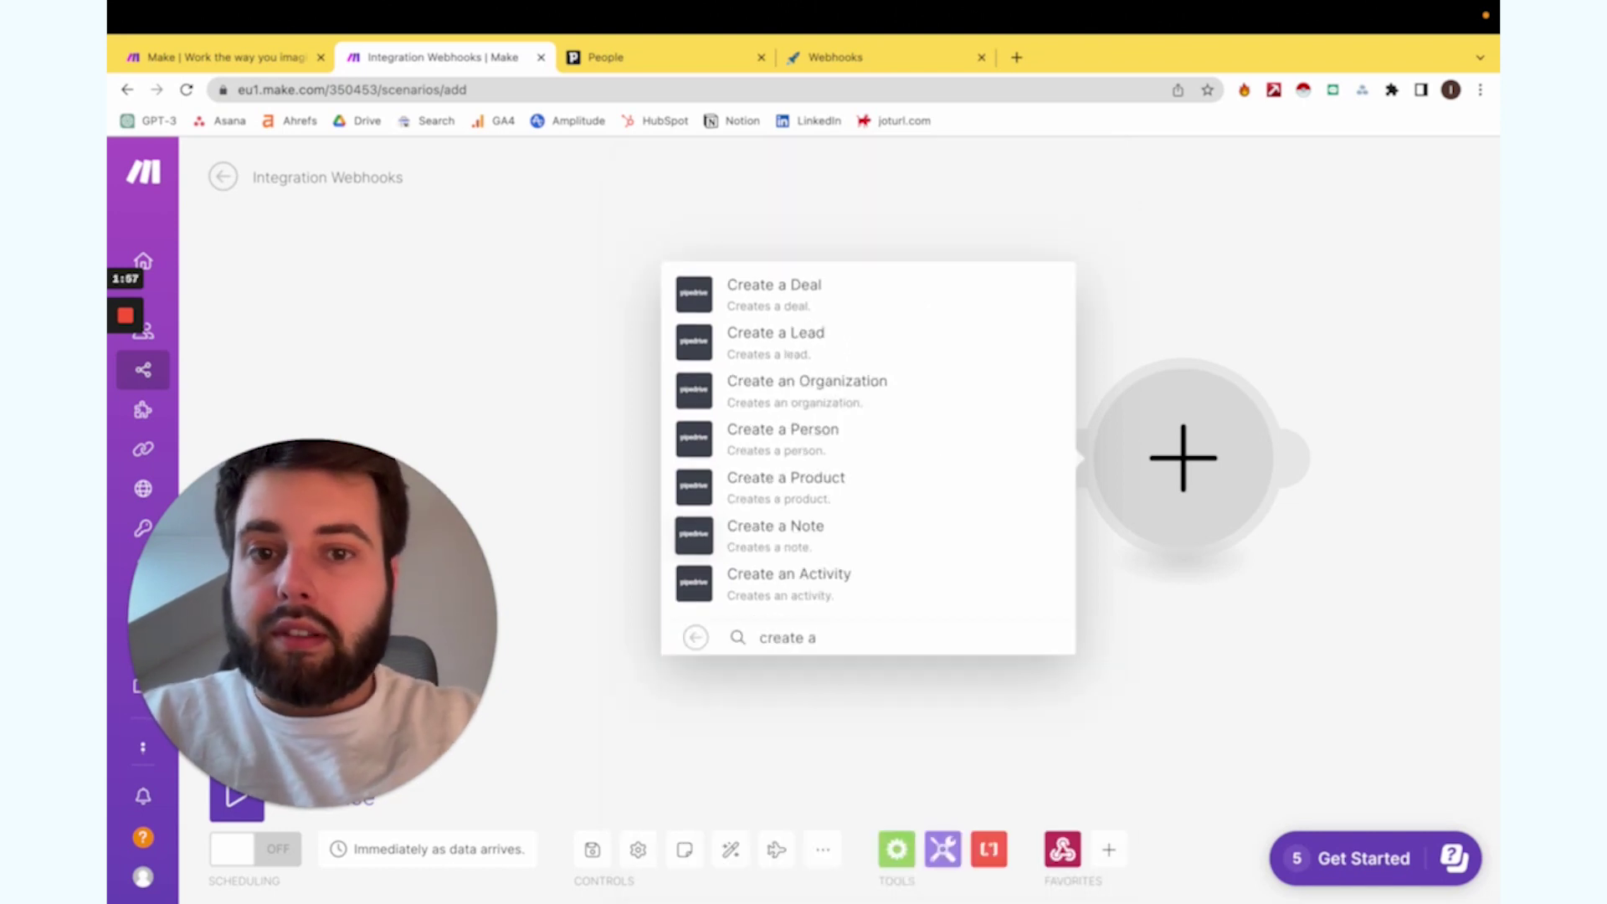
click(789, 431)
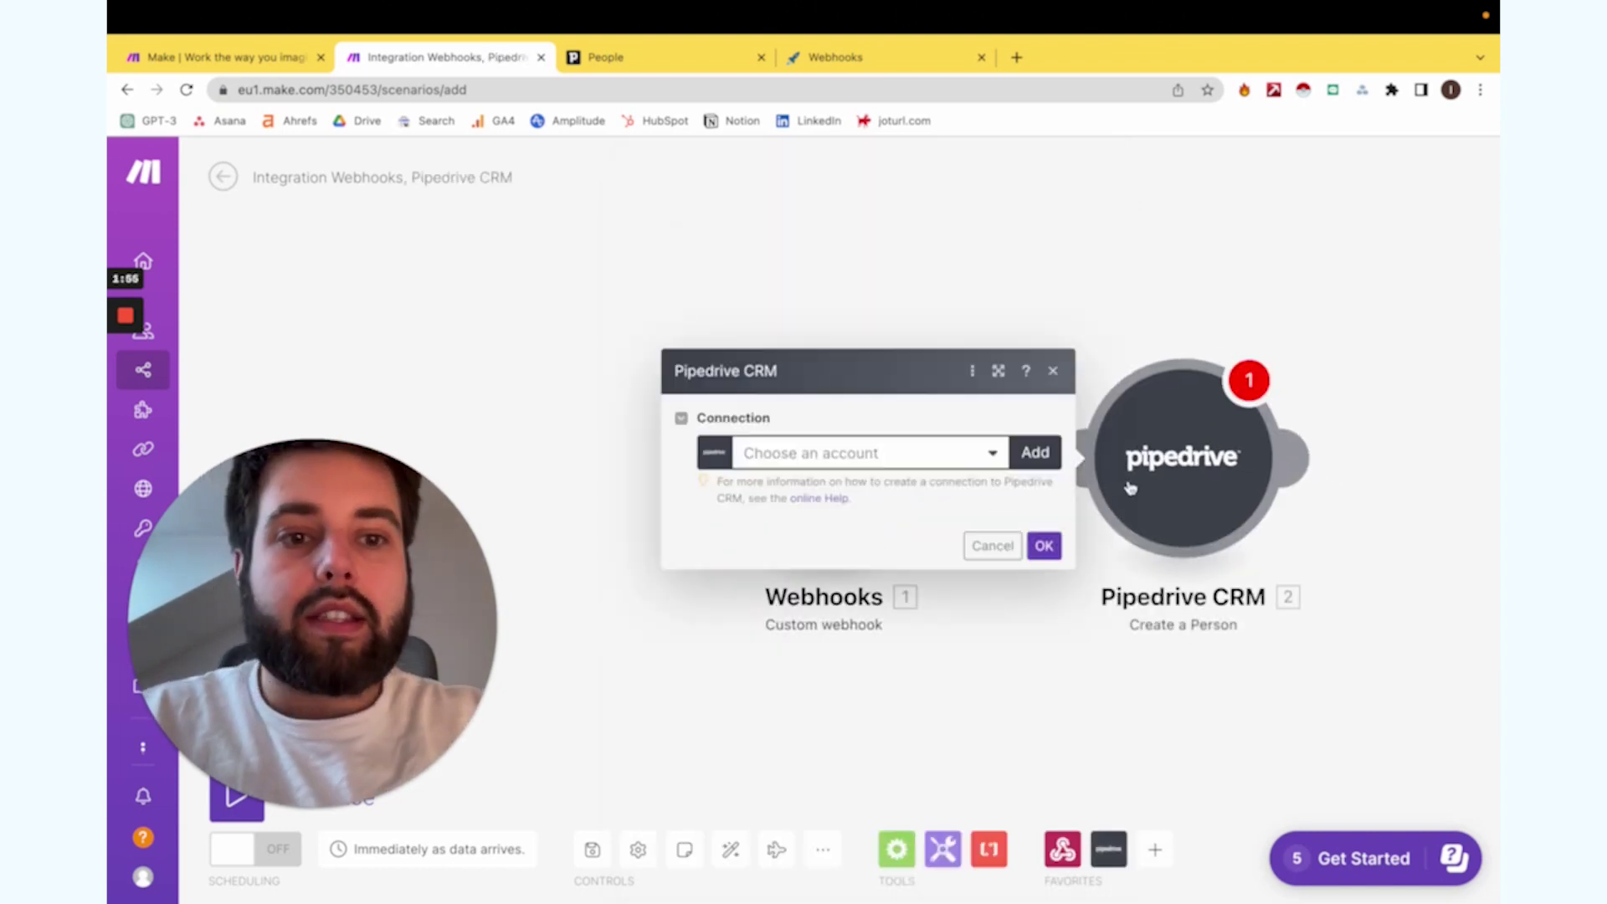
Create and authorize a new Pipedrive OAuth connection for the module, then close its settings.
click(1037, 454)
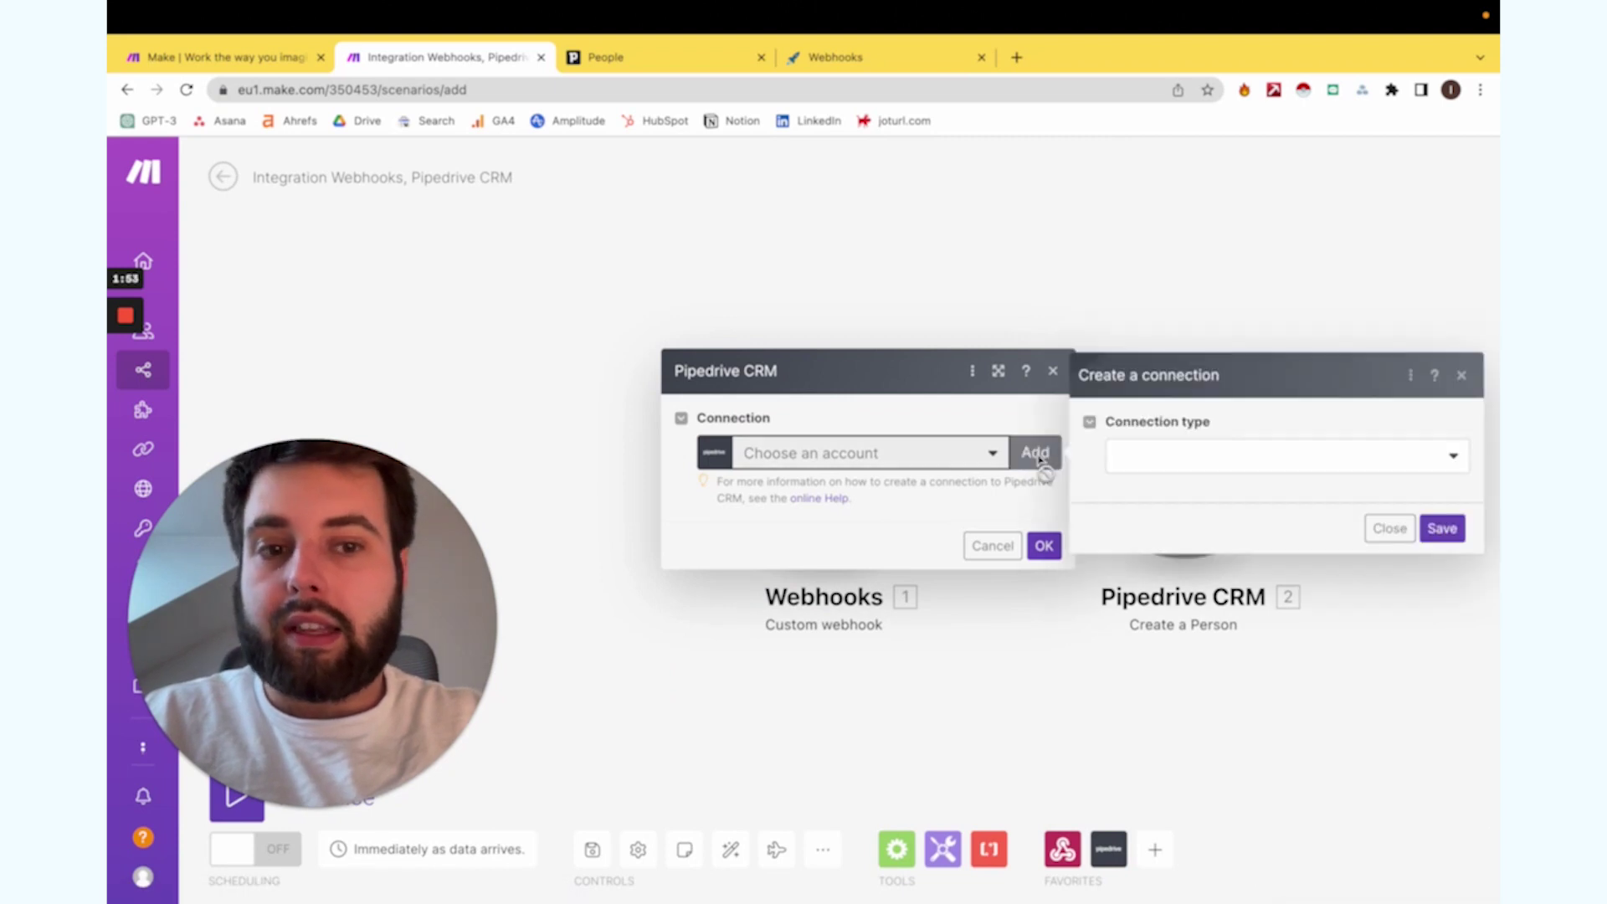
click(1188, 452)
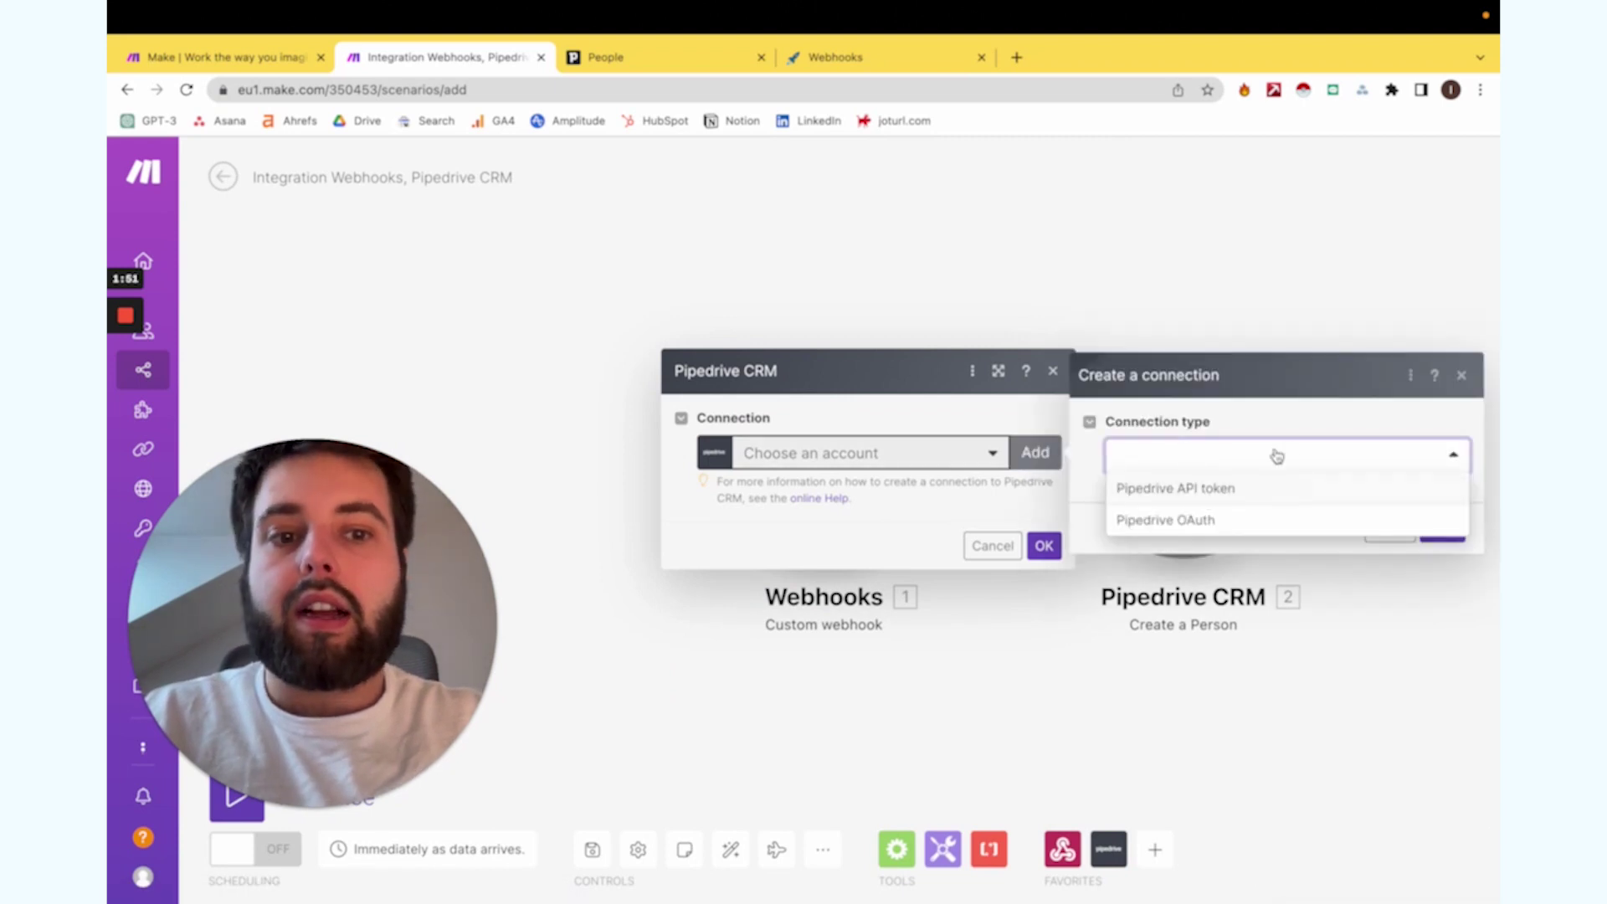
click(1216, 520)
click(1430, 569)
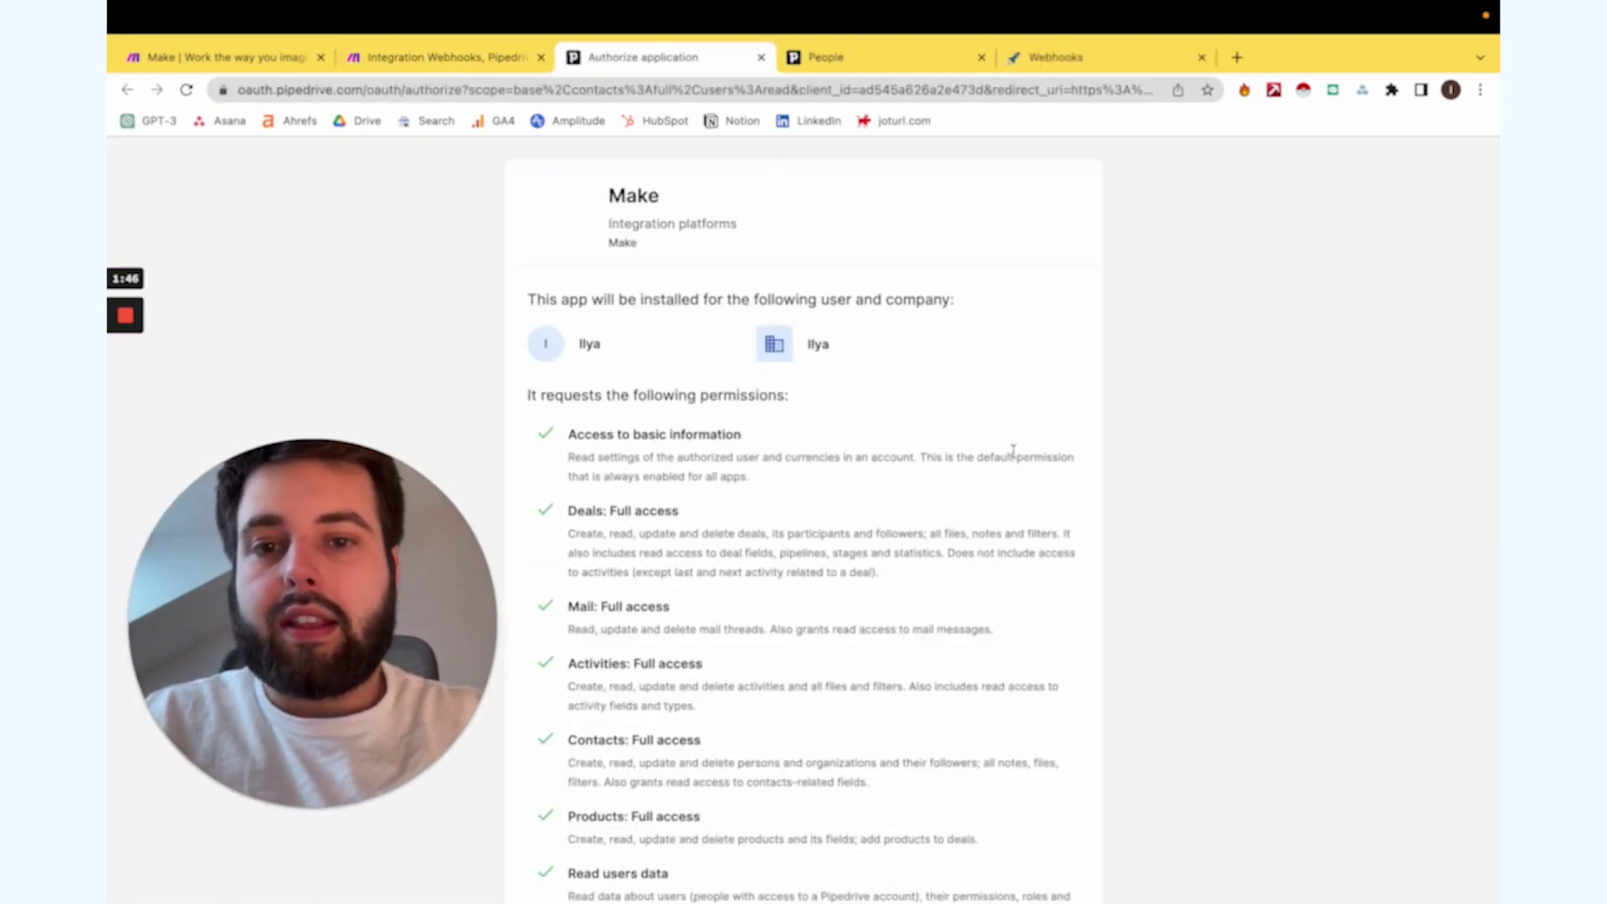
scroll(921, 586, down, 2)
scroll(880, 653, down, 5)
click(1011, 858)
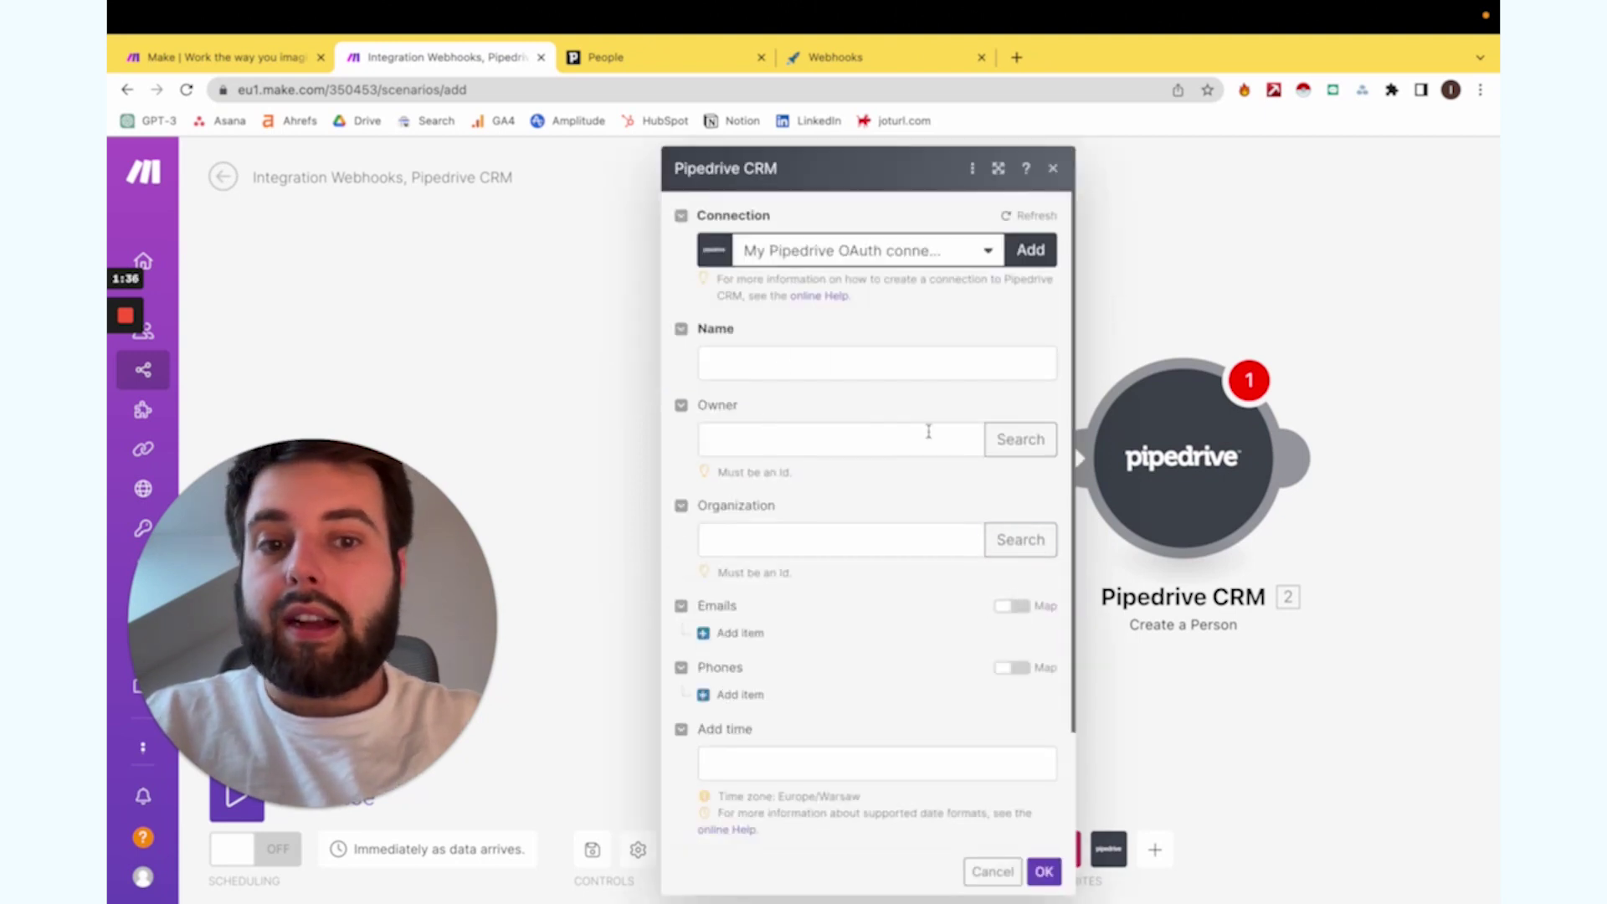
scroll(932, 524, down, 2)
click(1048, 874)
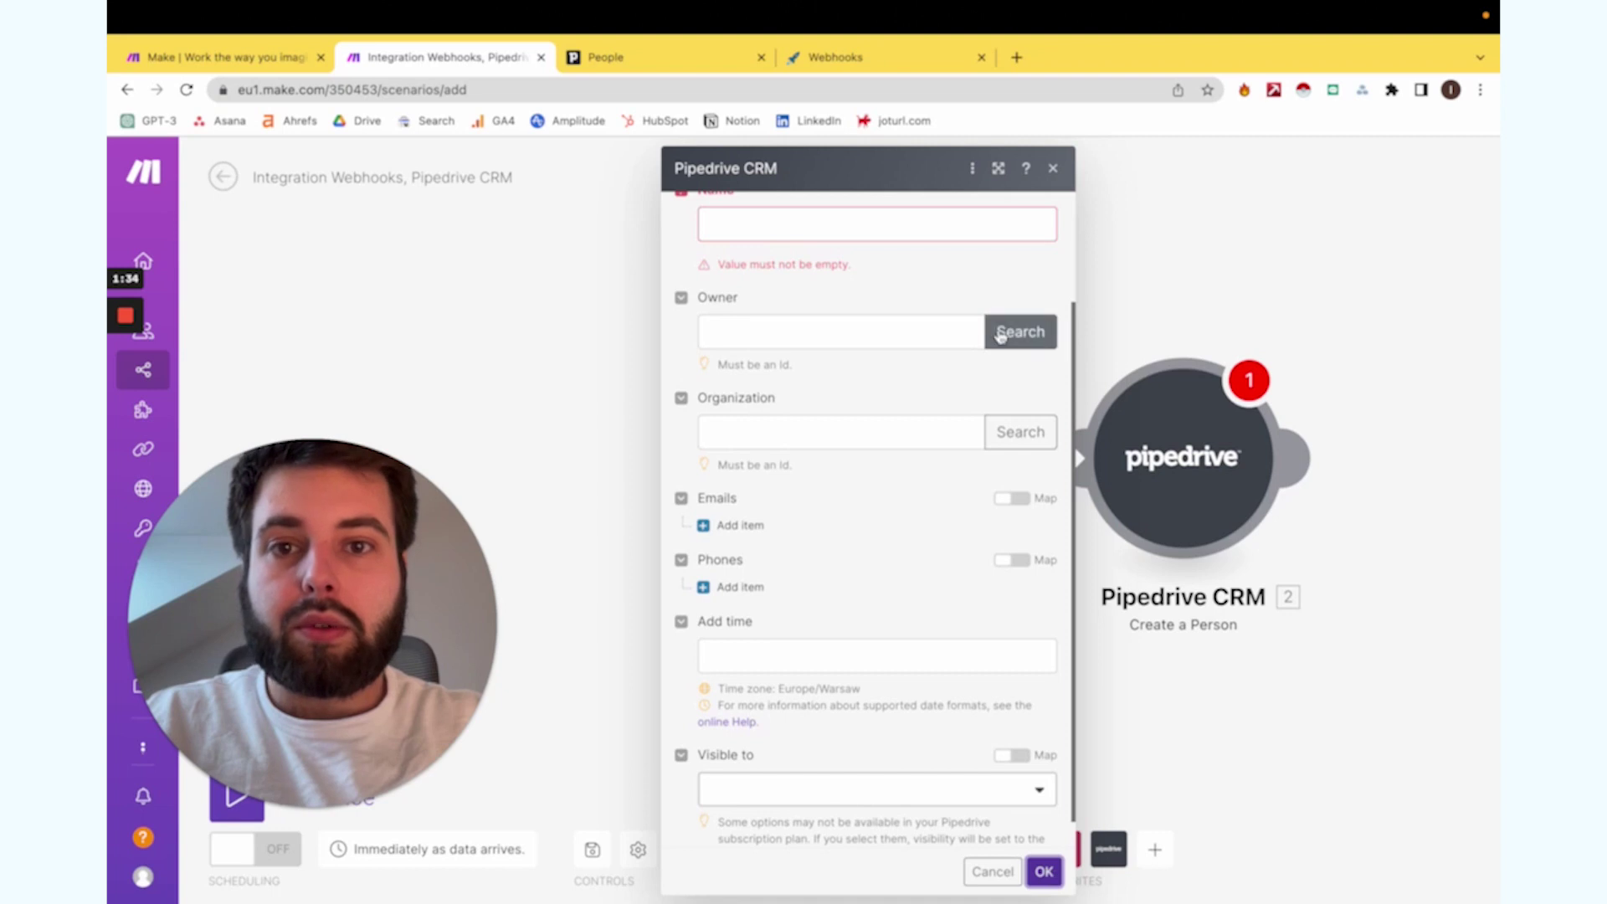
click(1053, 169)
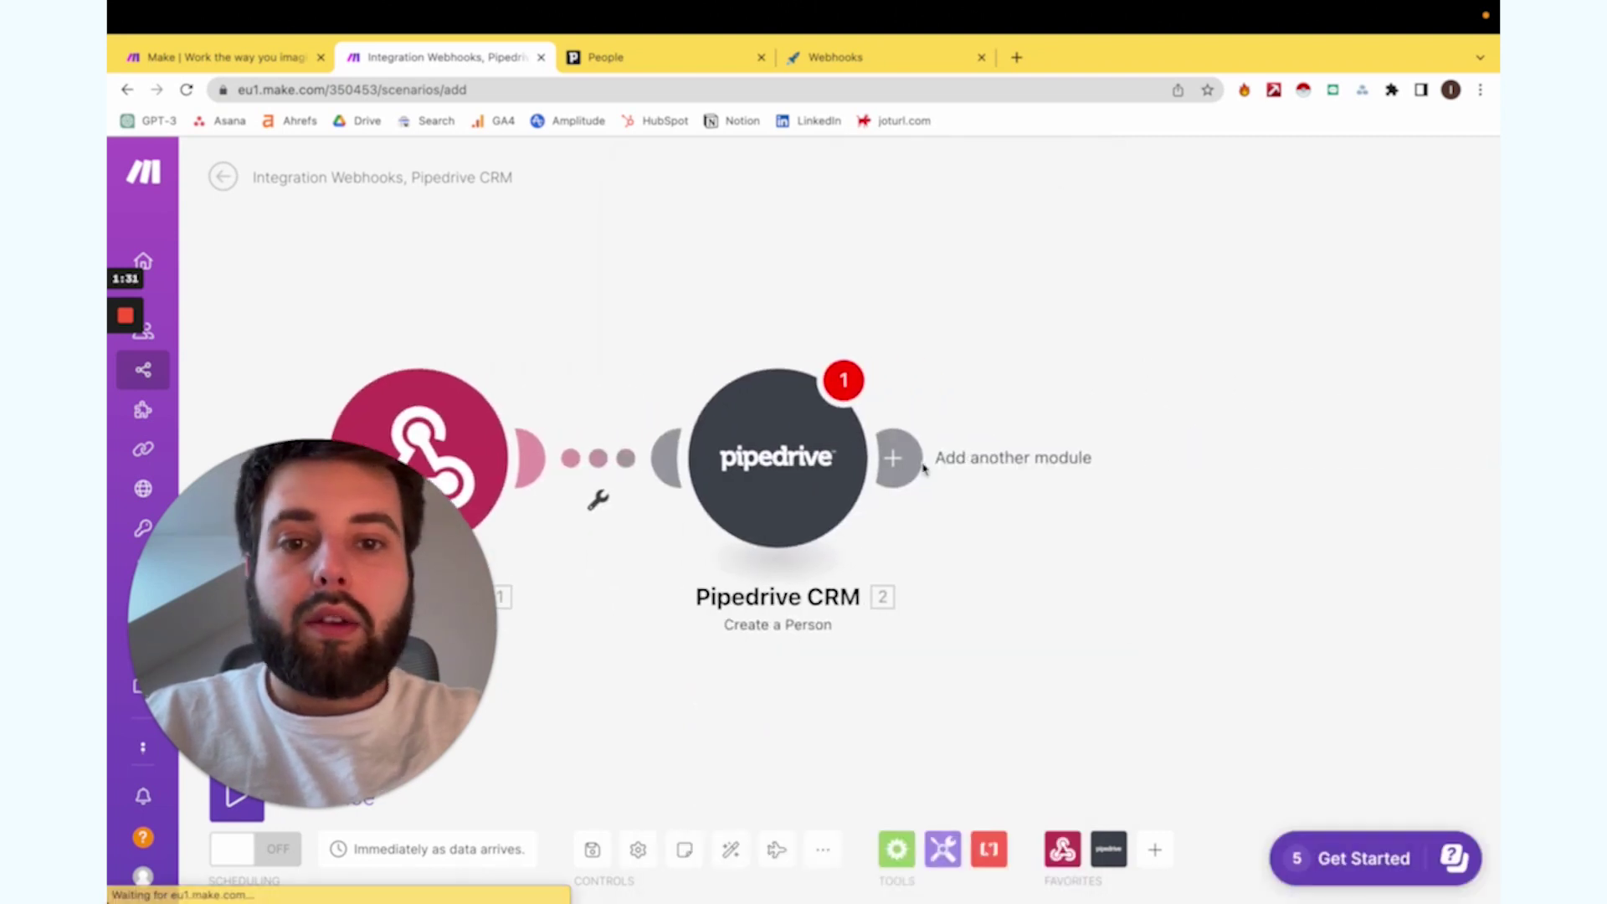
Add a Pipedrive CRM Create a Deal module, reauthorize the OAuth connection, then close it unconfigured.
click(962, 465)
click(770, 441)
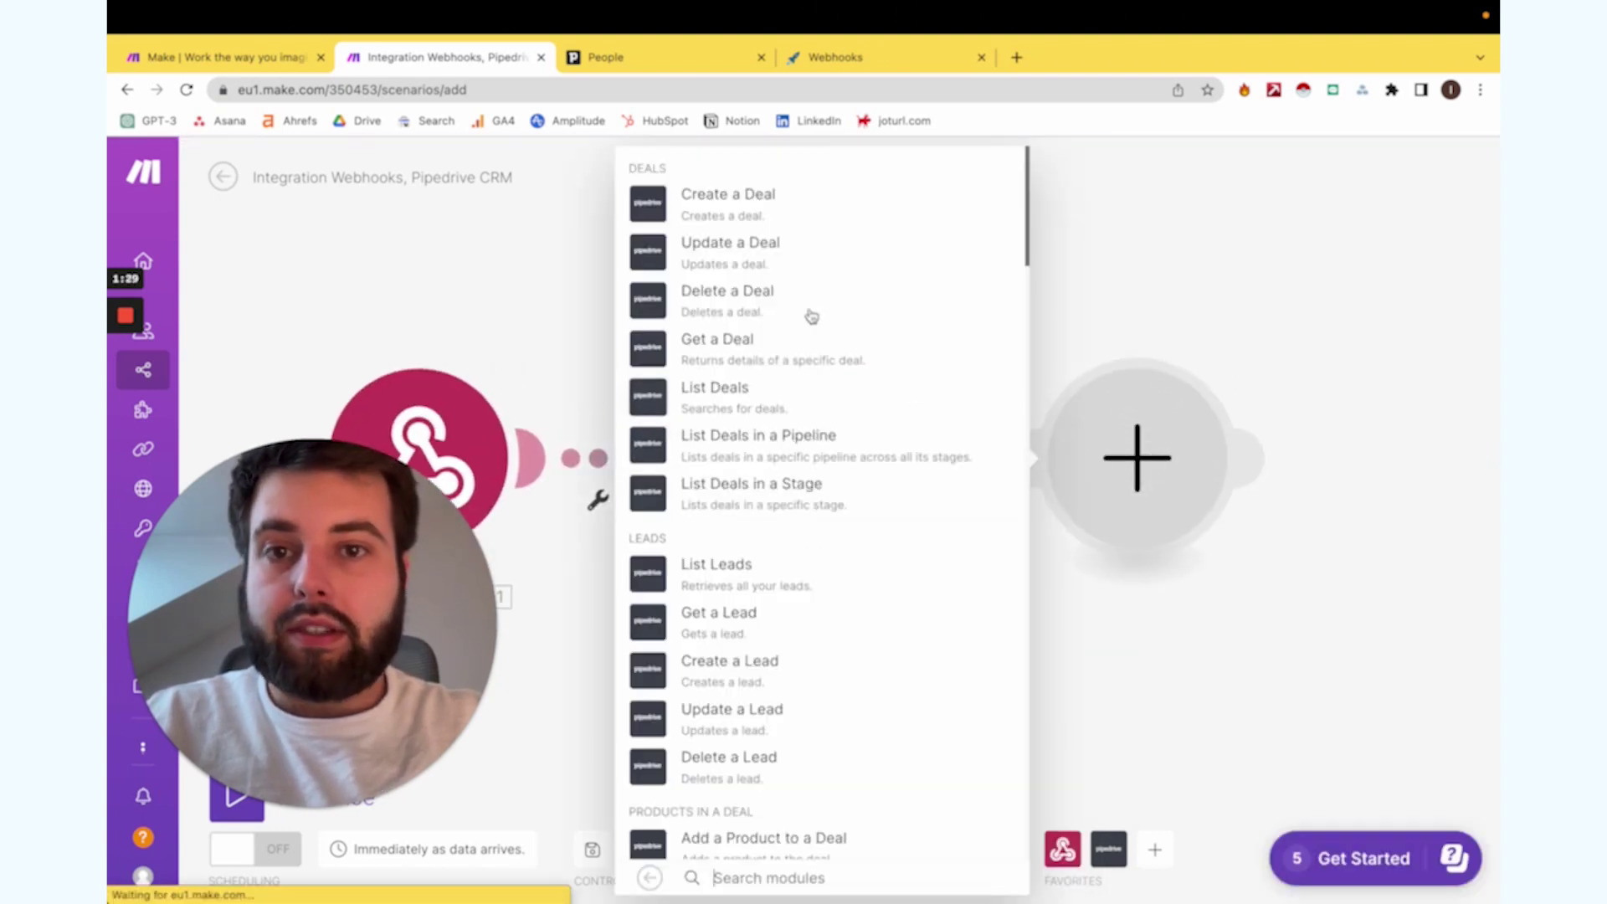
click(746, 197)
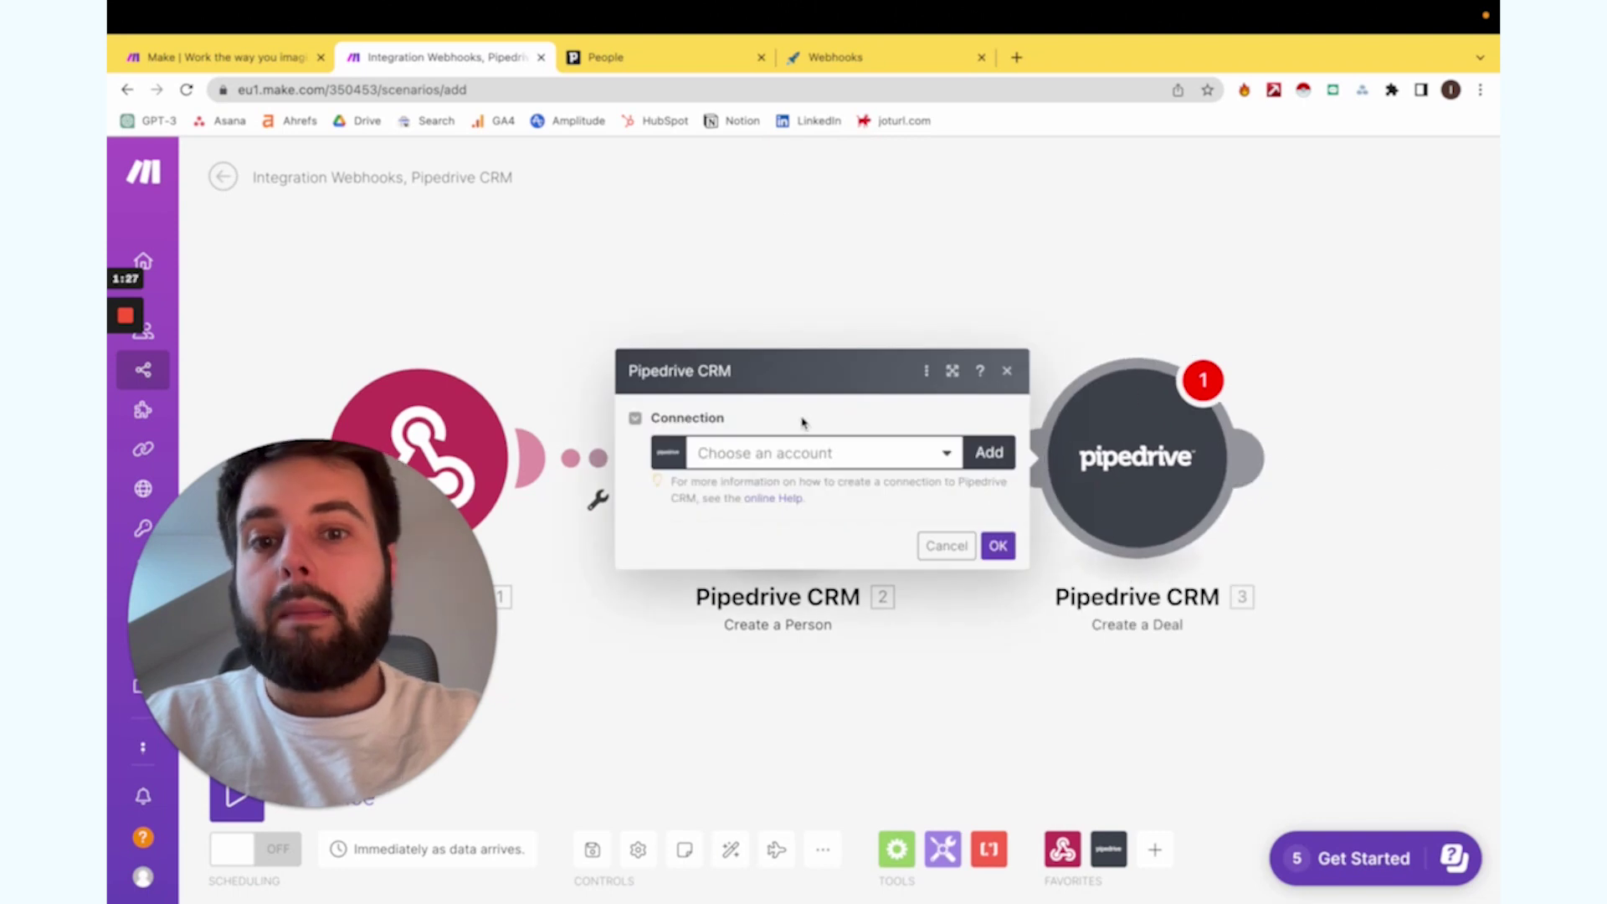
click(875, 460)
click(781, 494)
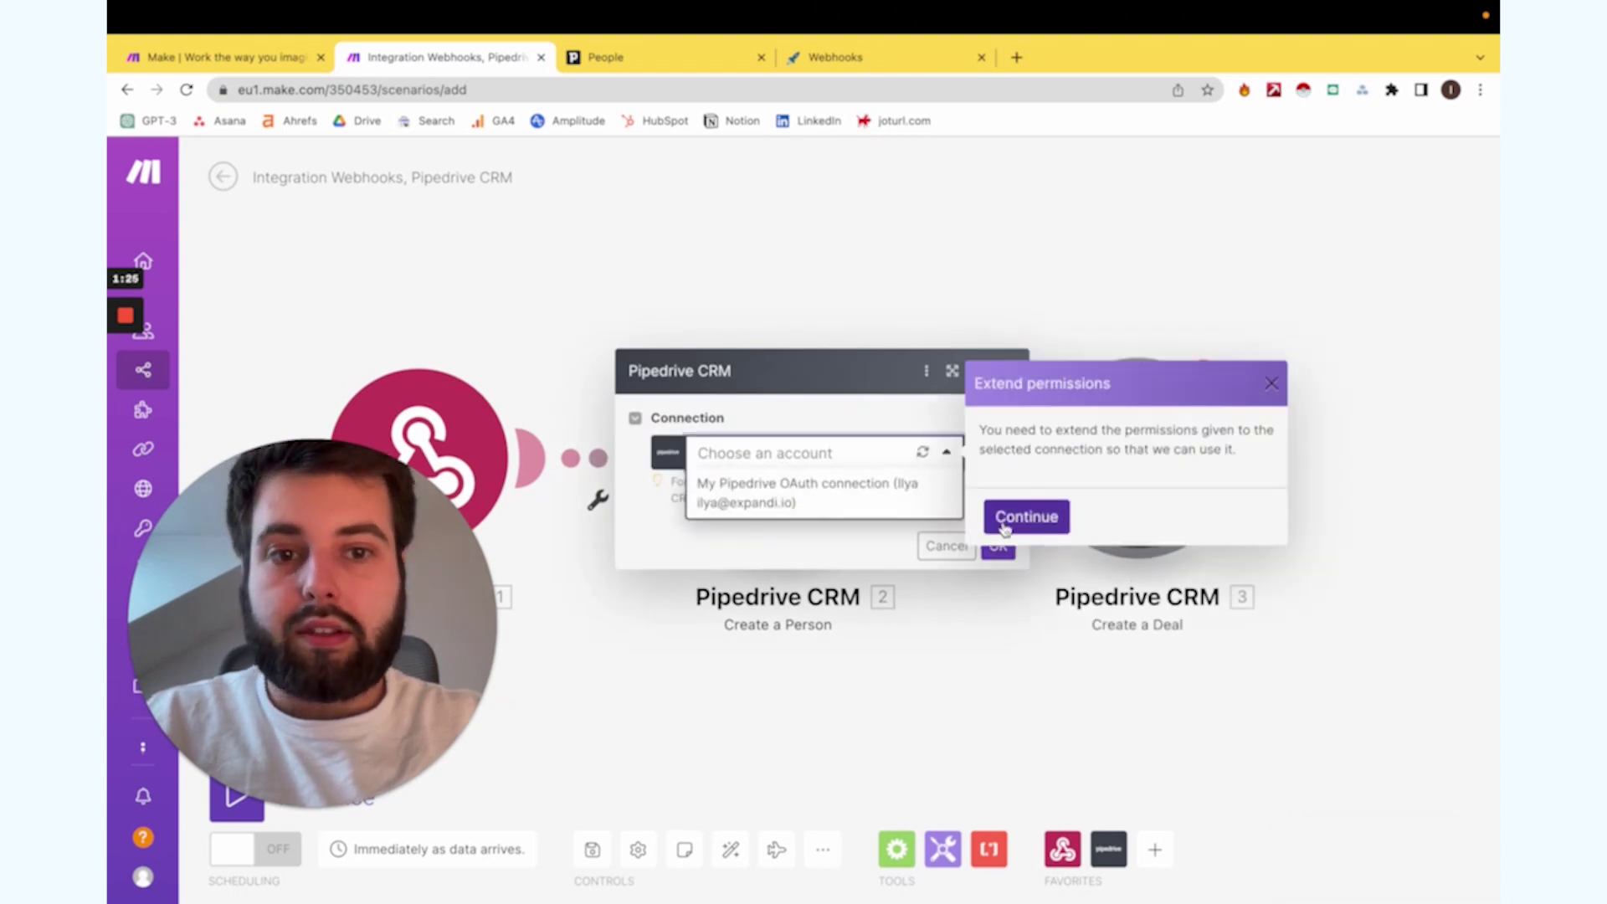
click(1026, 524)
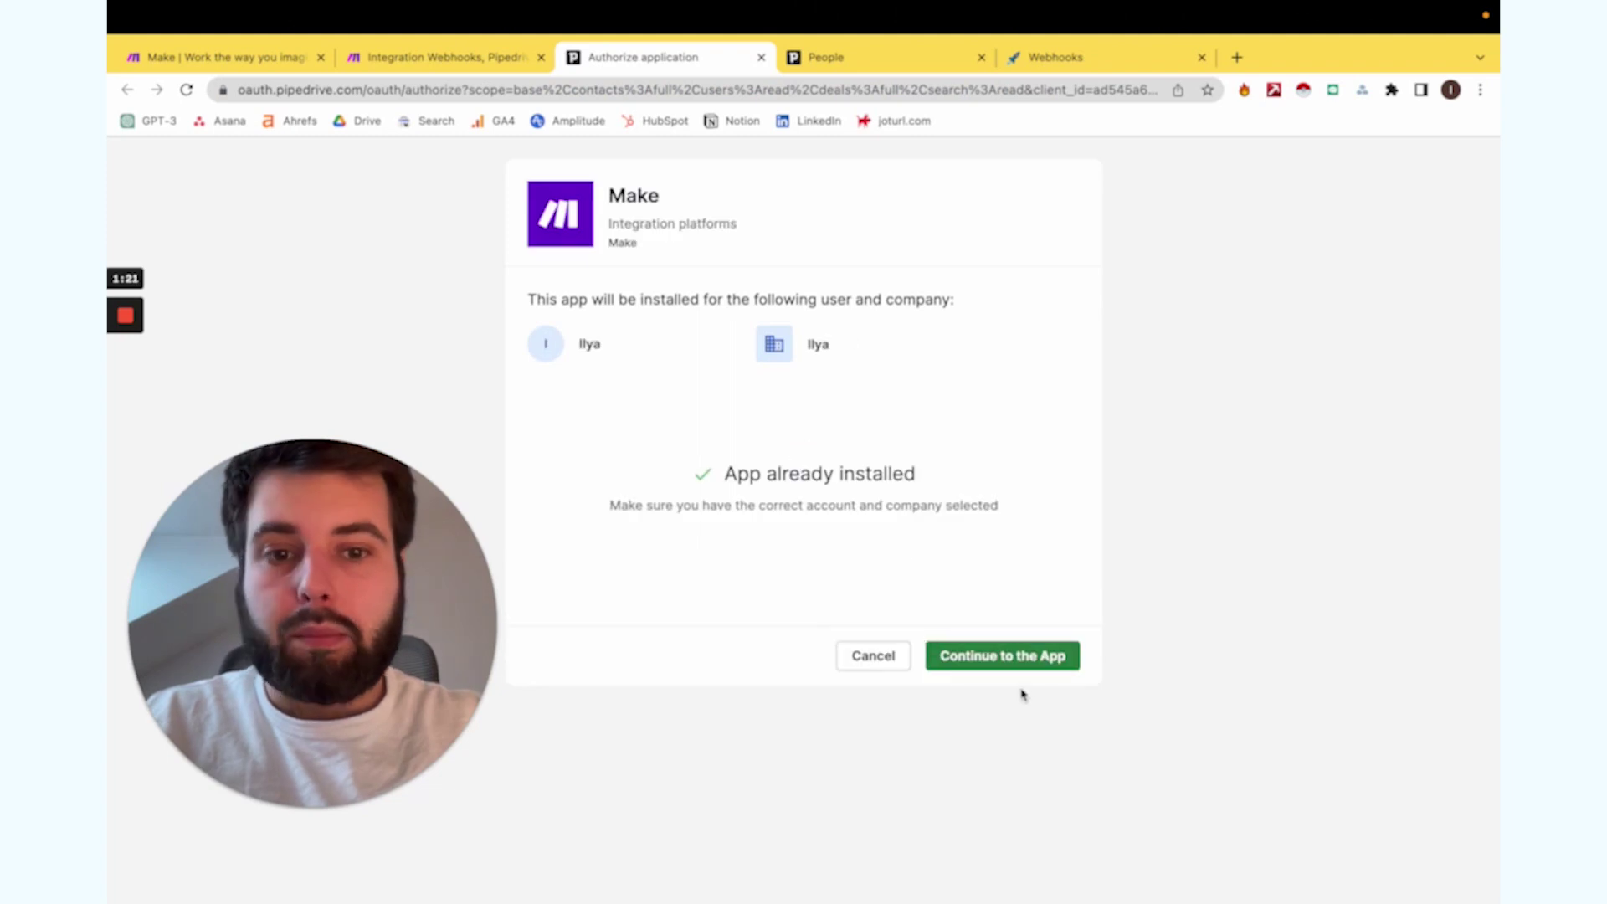
click(1038, 660)
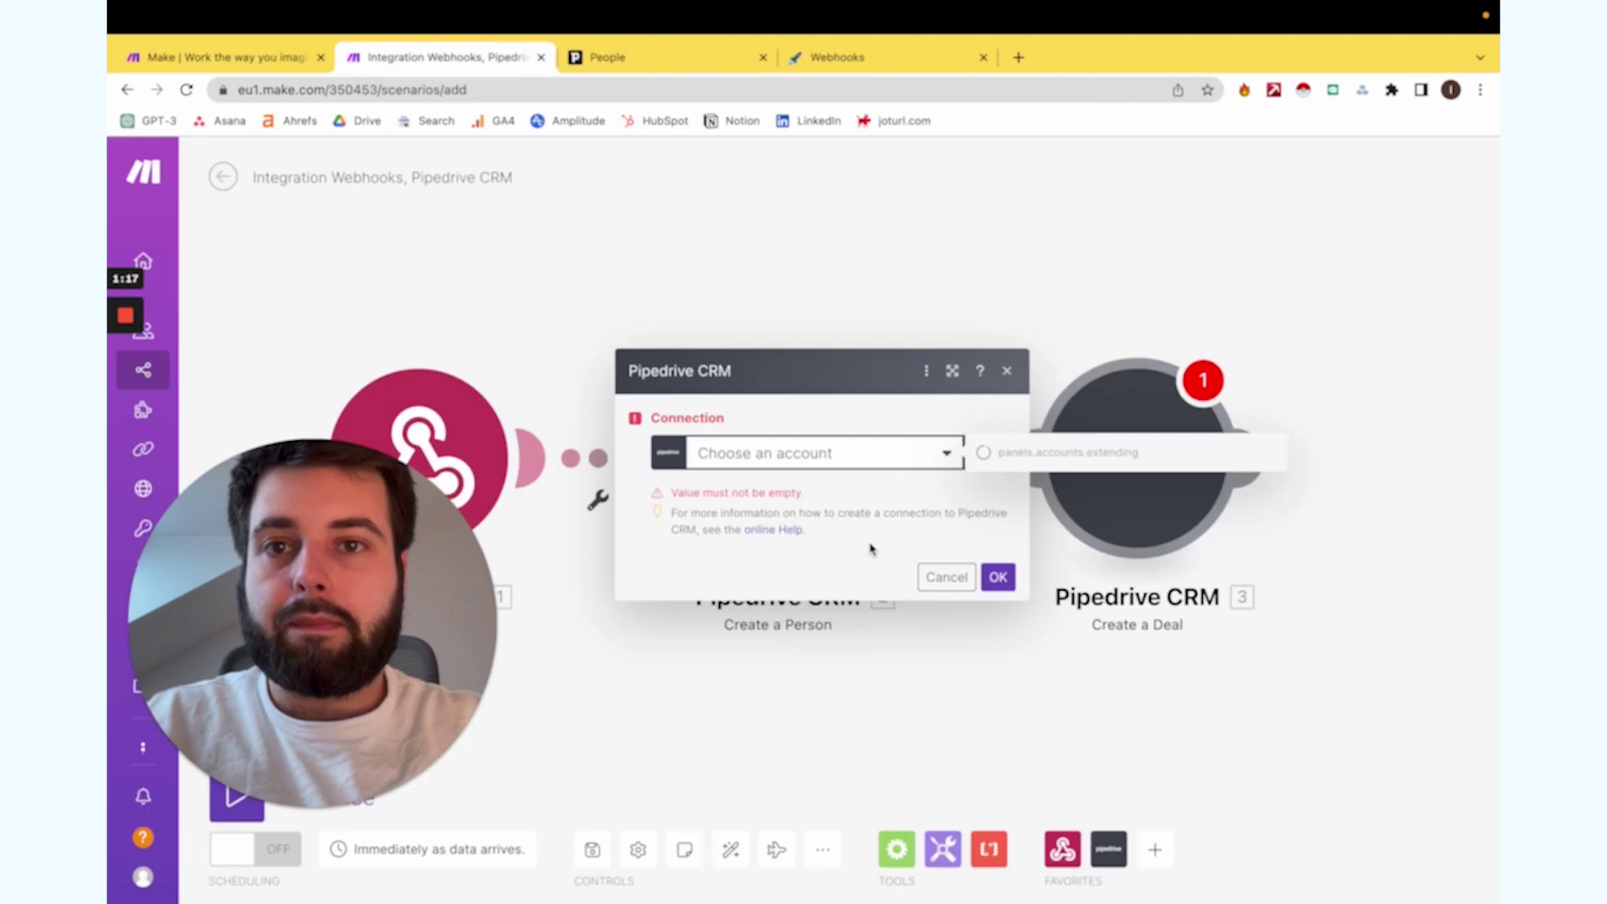
click(1008, 169)
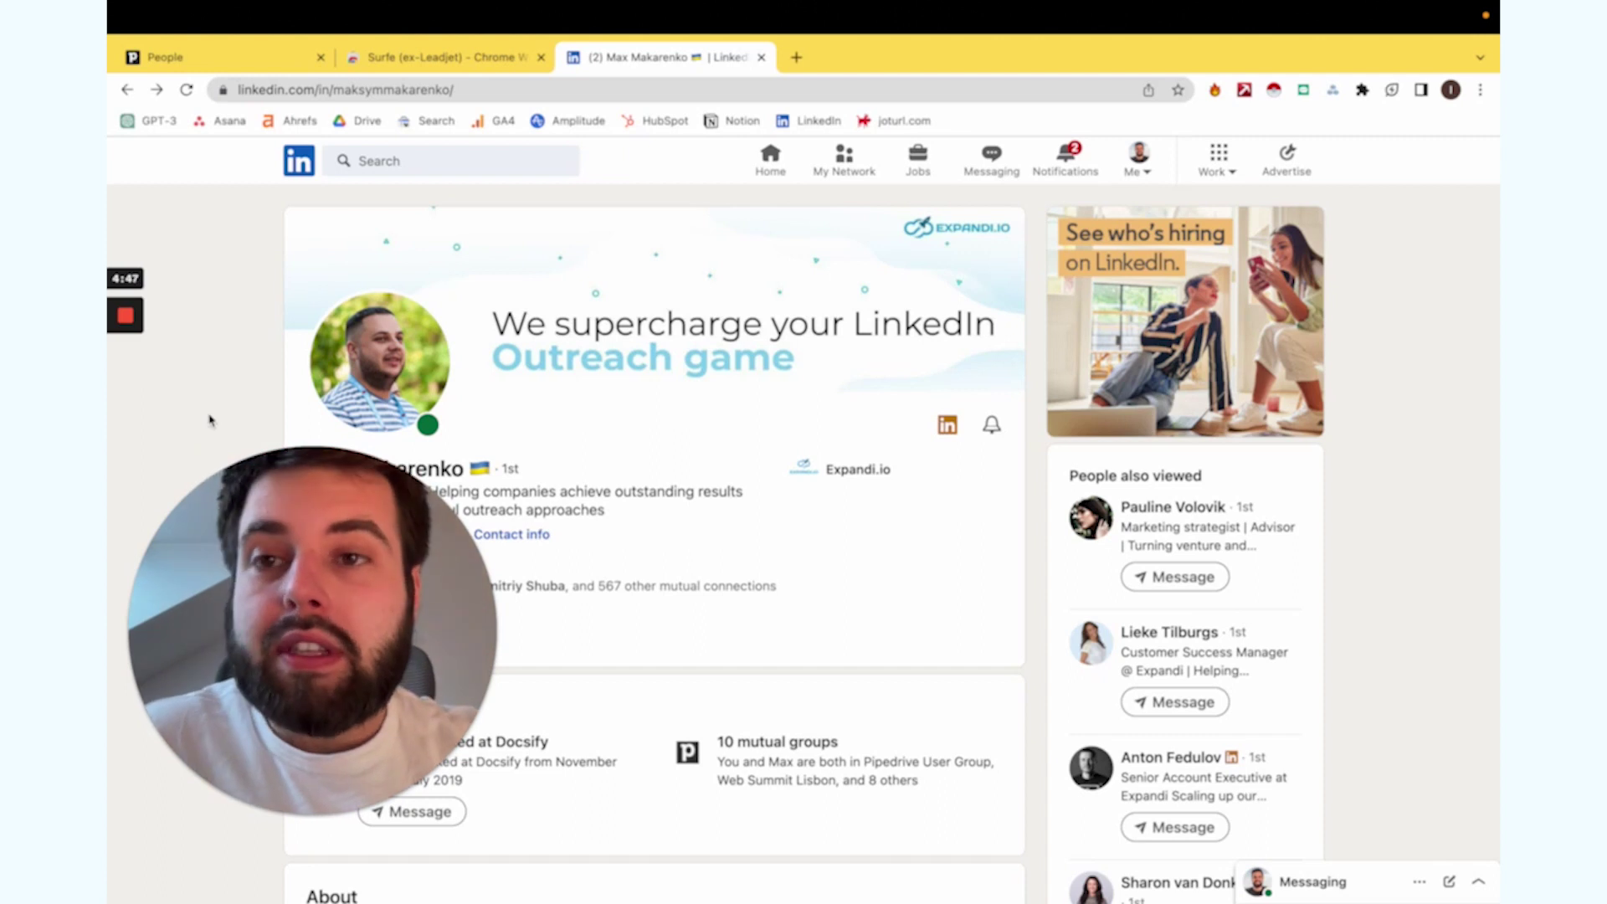
Add the Surfe (ex-Leadjet) extension to Chrome from the Web Store.
click(407, 60)
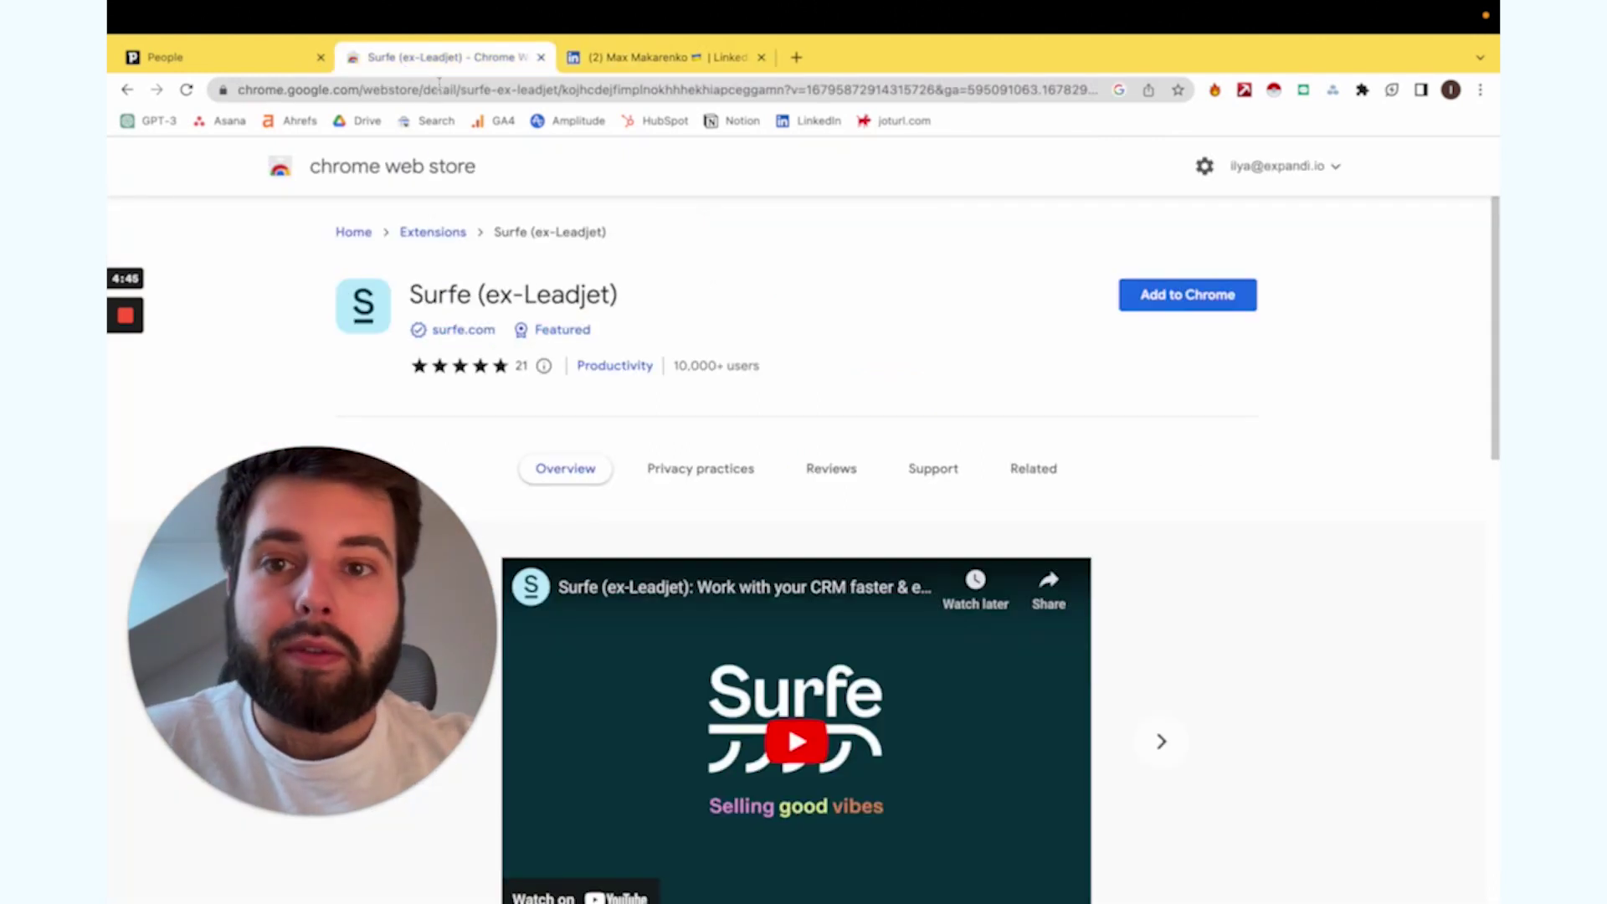
drag(651, 303, 421, 295)
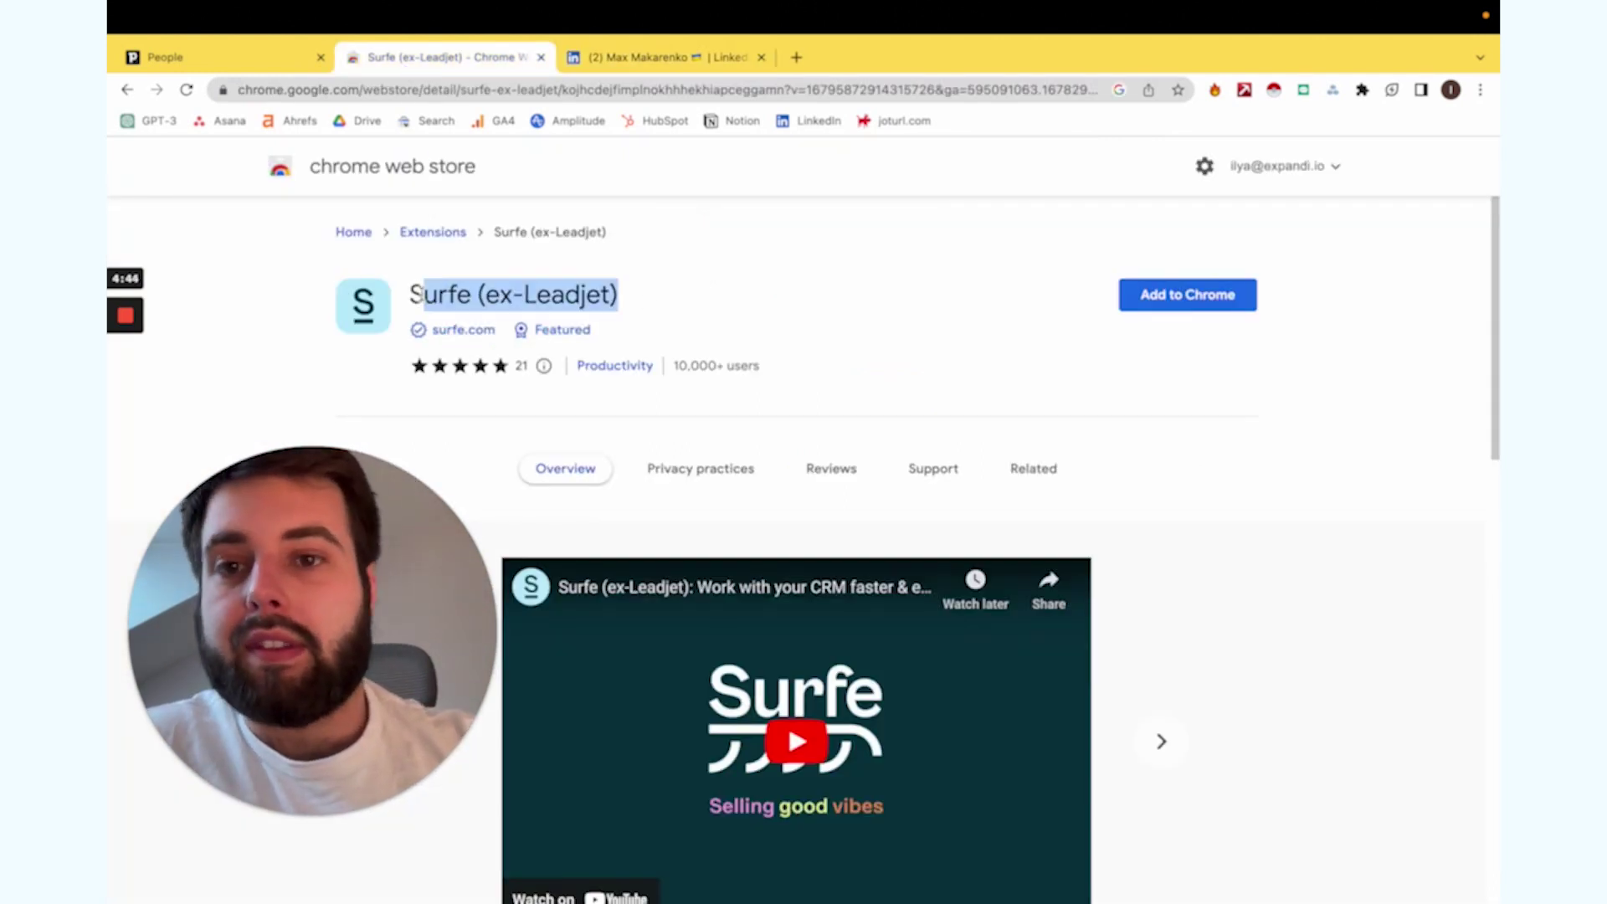
click(584, 300)
click(1186, 300)
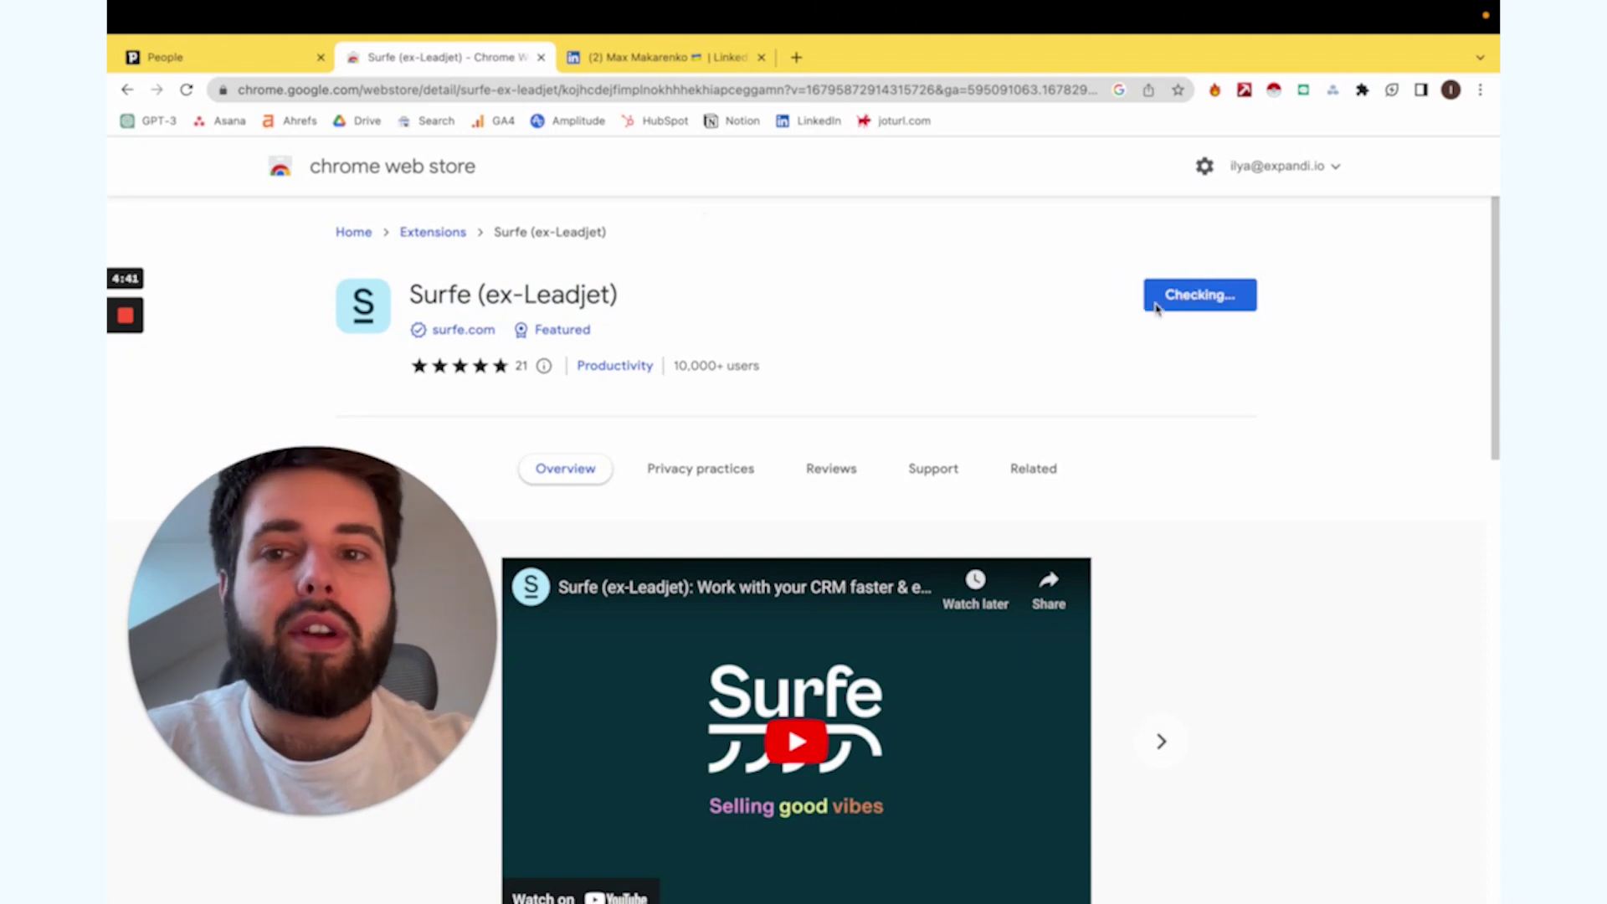
click(918, 542)
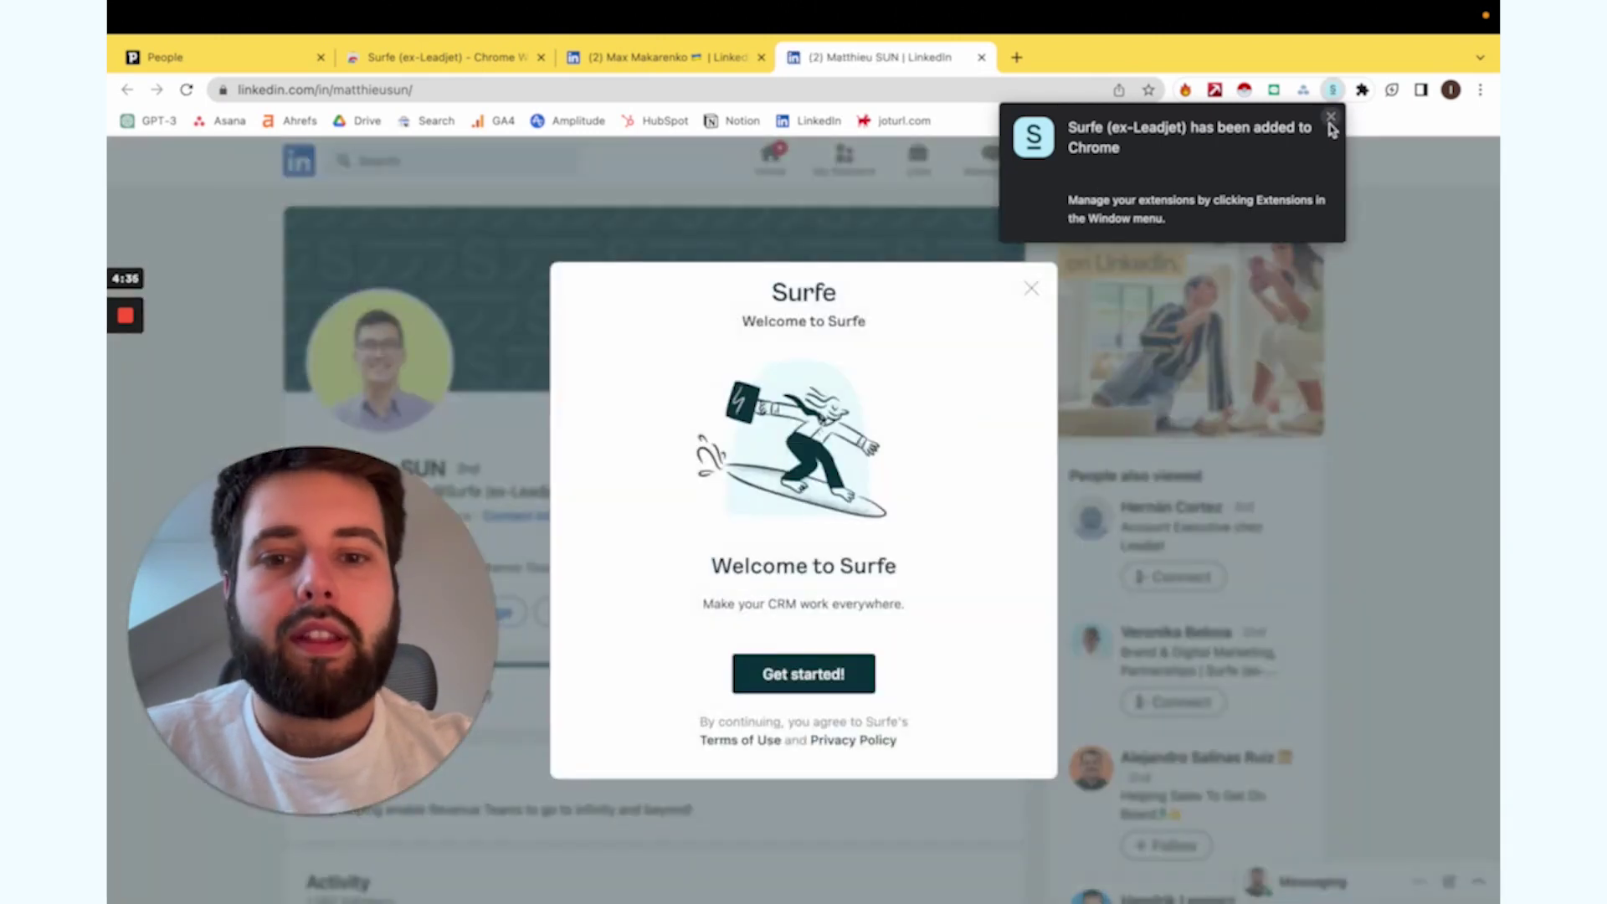
click(1331, 122)
Set up Surfe with Pipedrive as the CRM and allow its access.
click(806, 672)
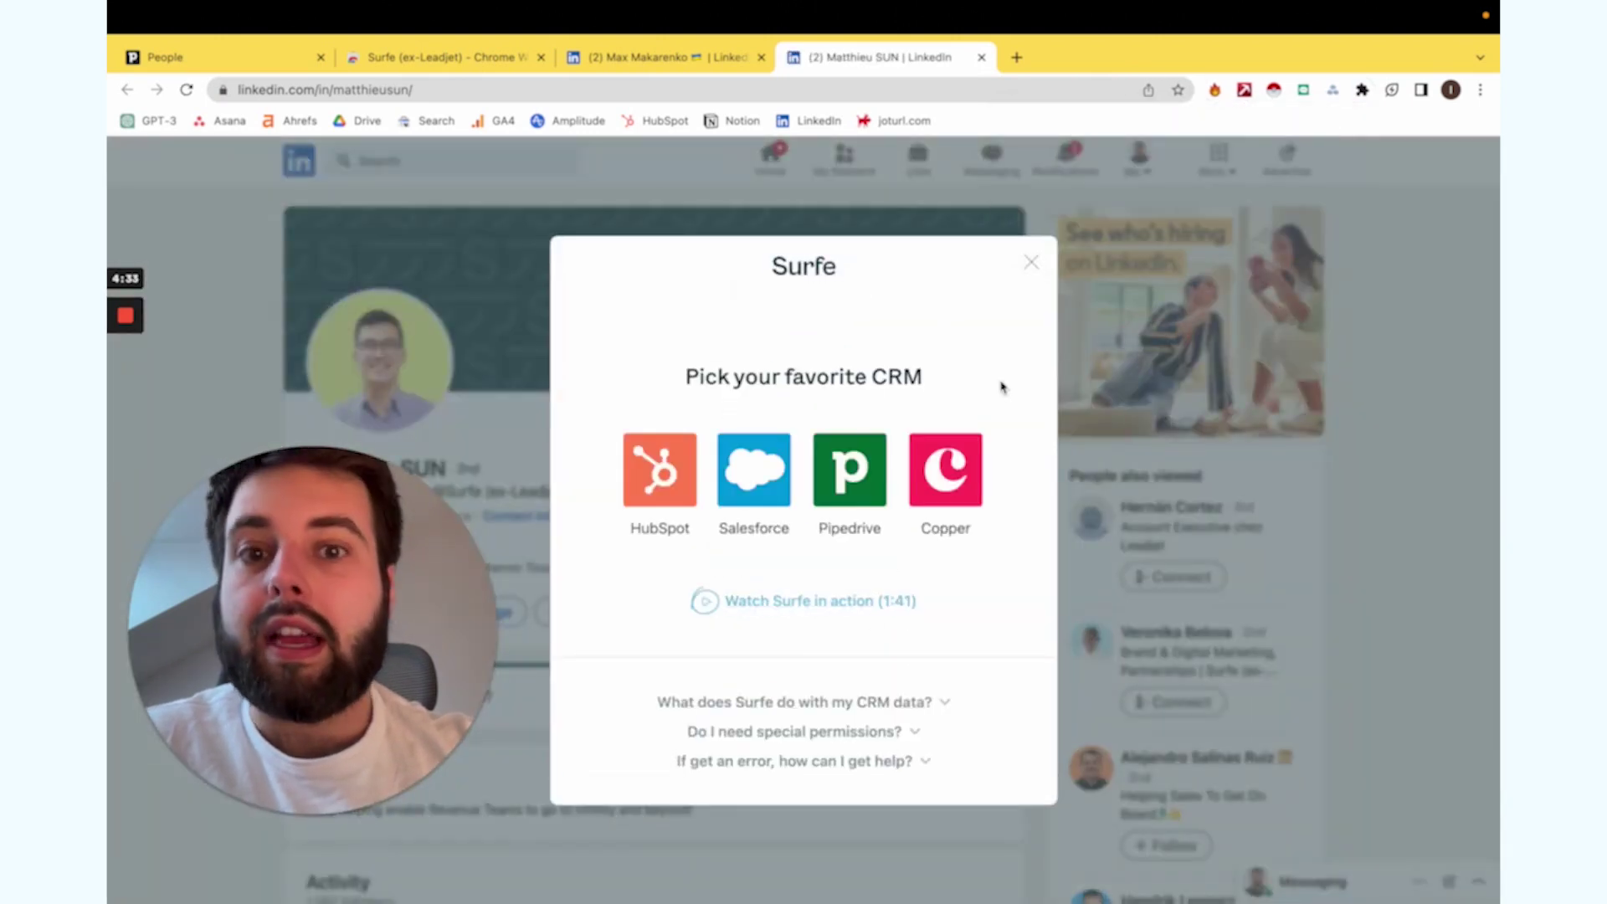
click(871, 485)
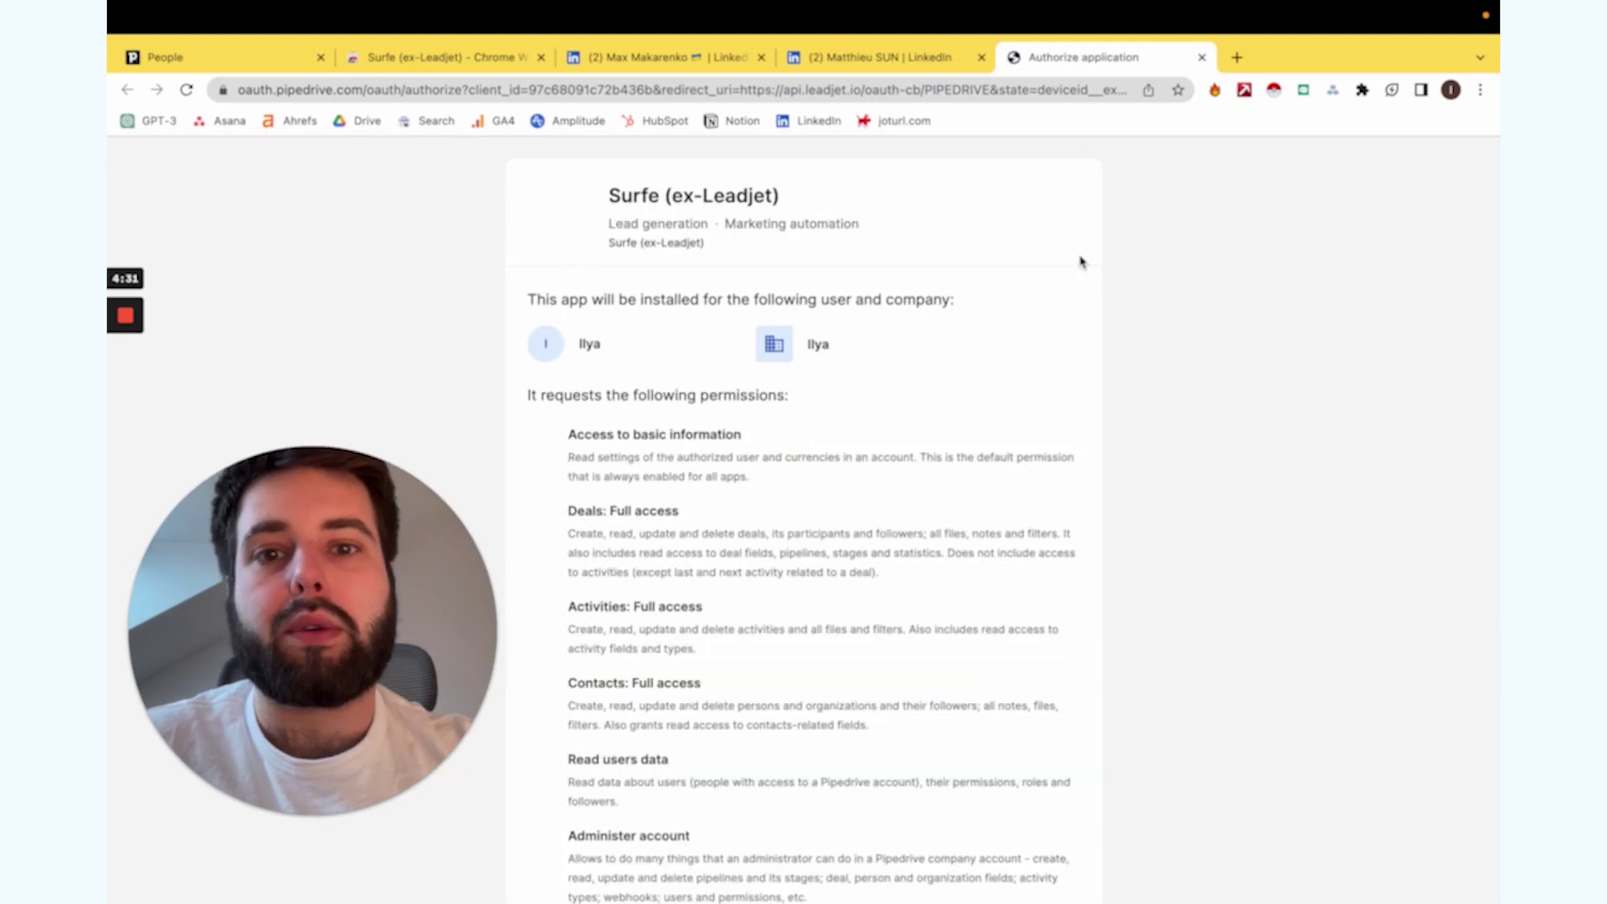
scroll(846, 563, down, 3)
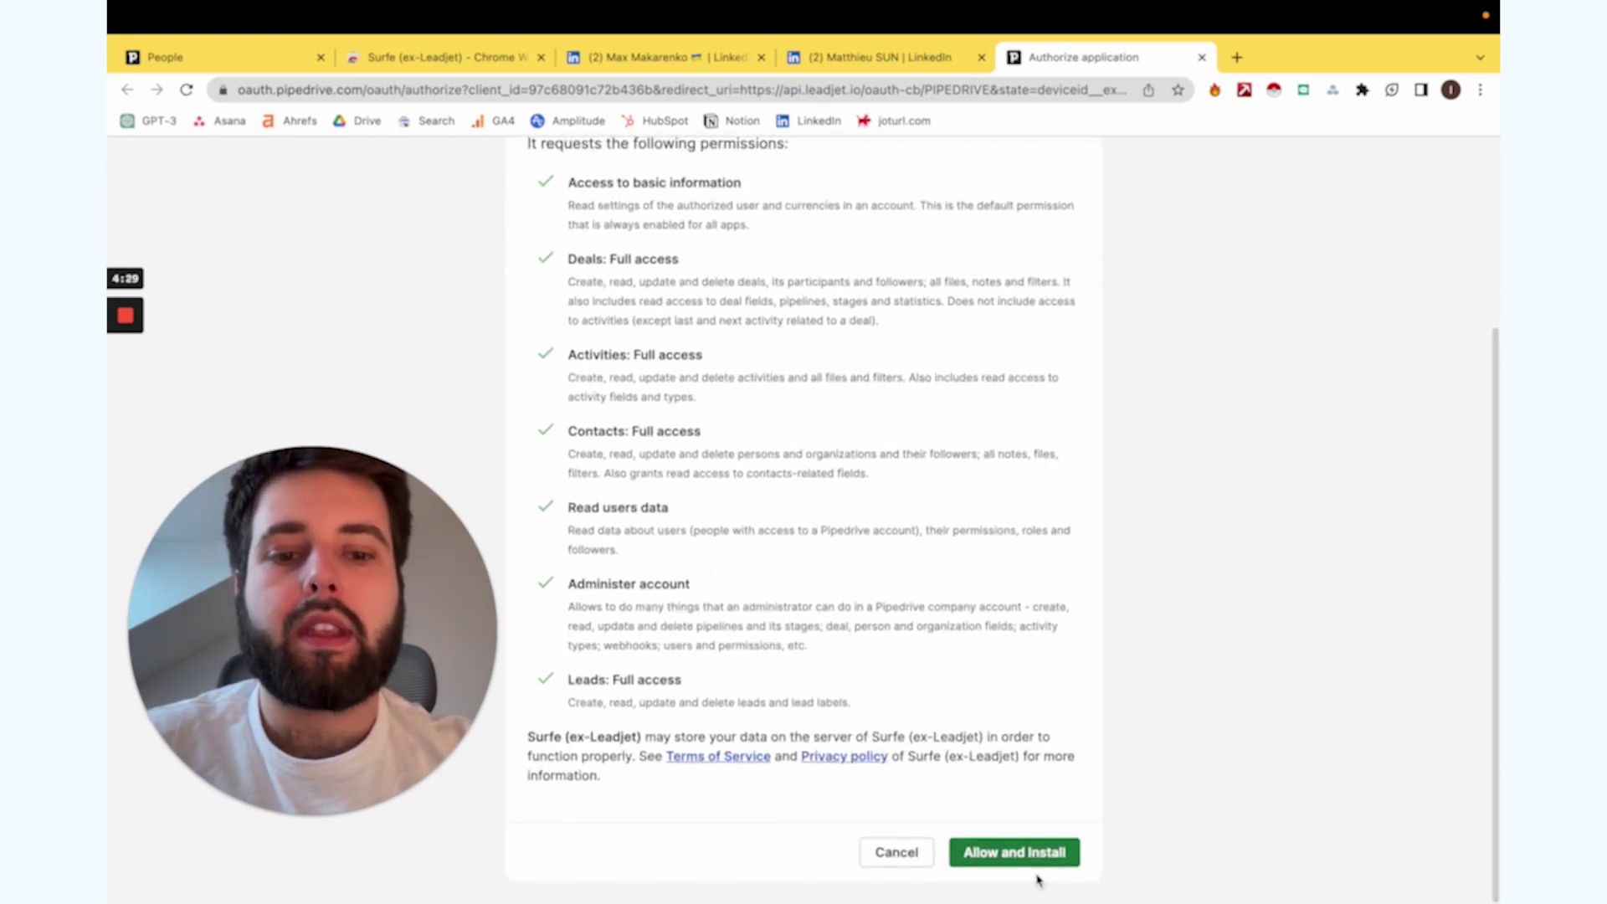
click(1032, 857)
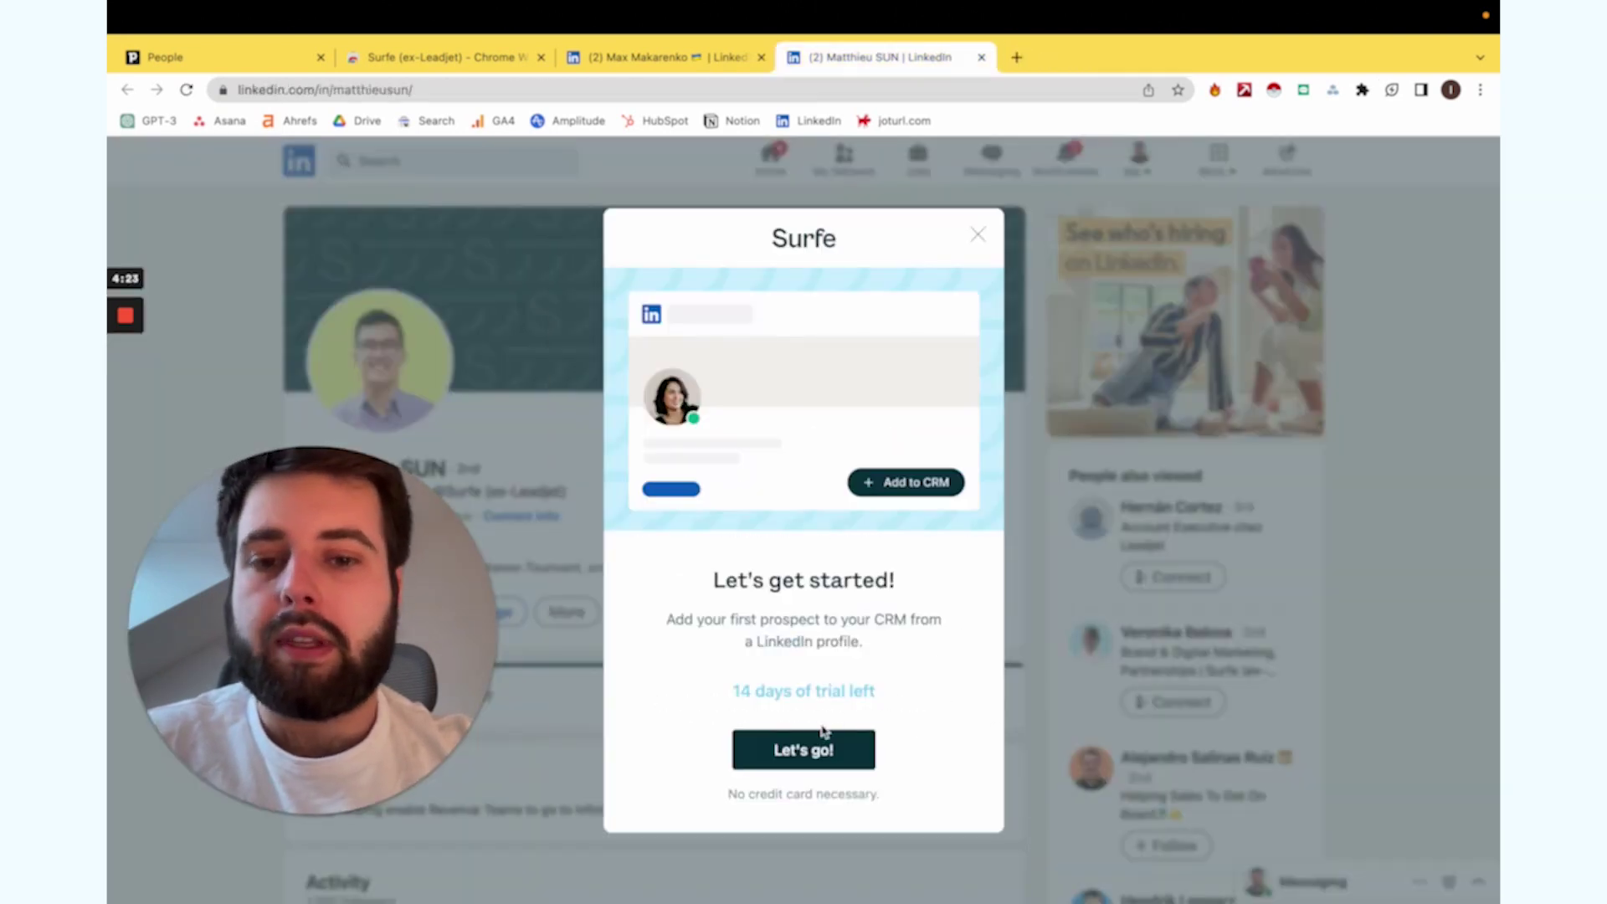
Dismiss the Surfe welcome popup, then search LinkedIn for the person and open their profile.
click(823, 735)
scroll(771, 402, down, 8)
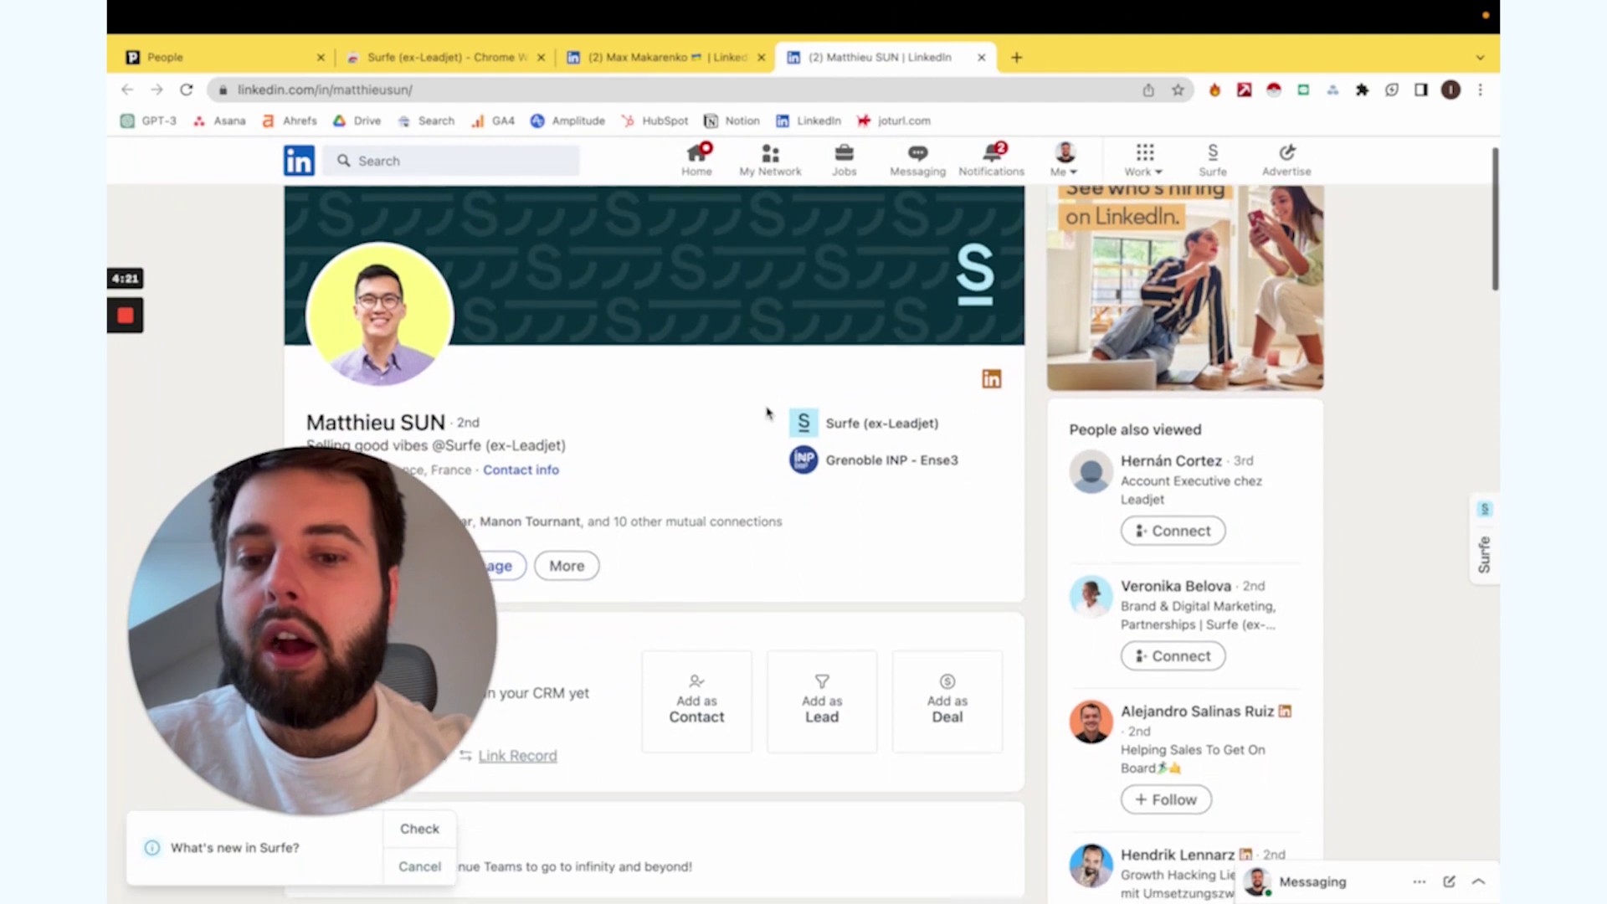
scroll(776, 389, up, 1)
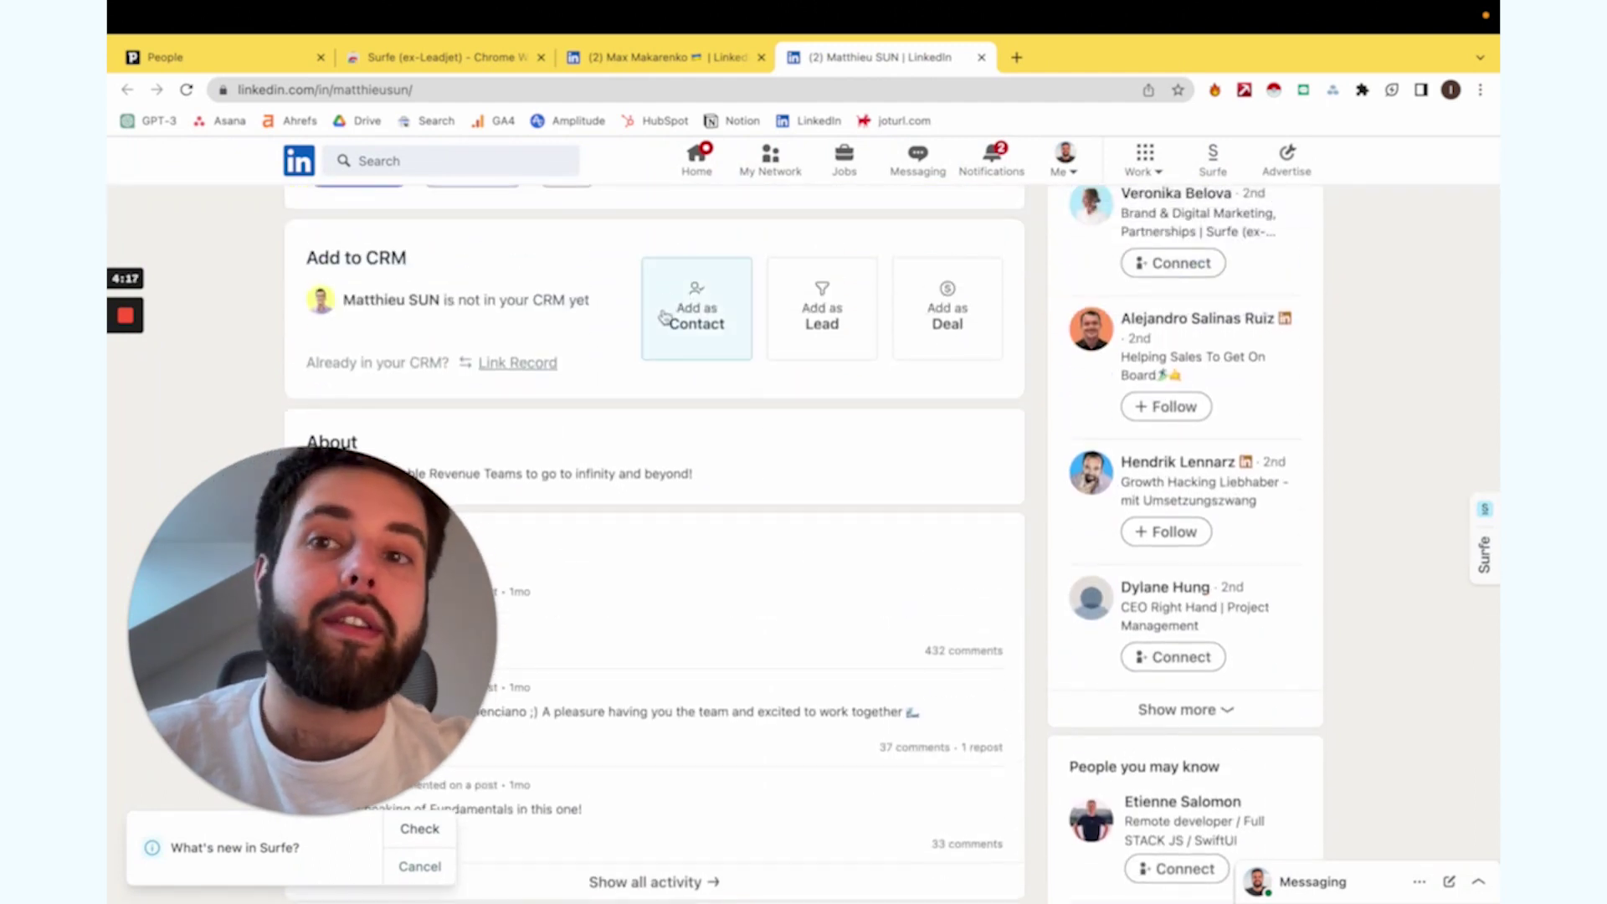
scroll(502, 259, up, 4)
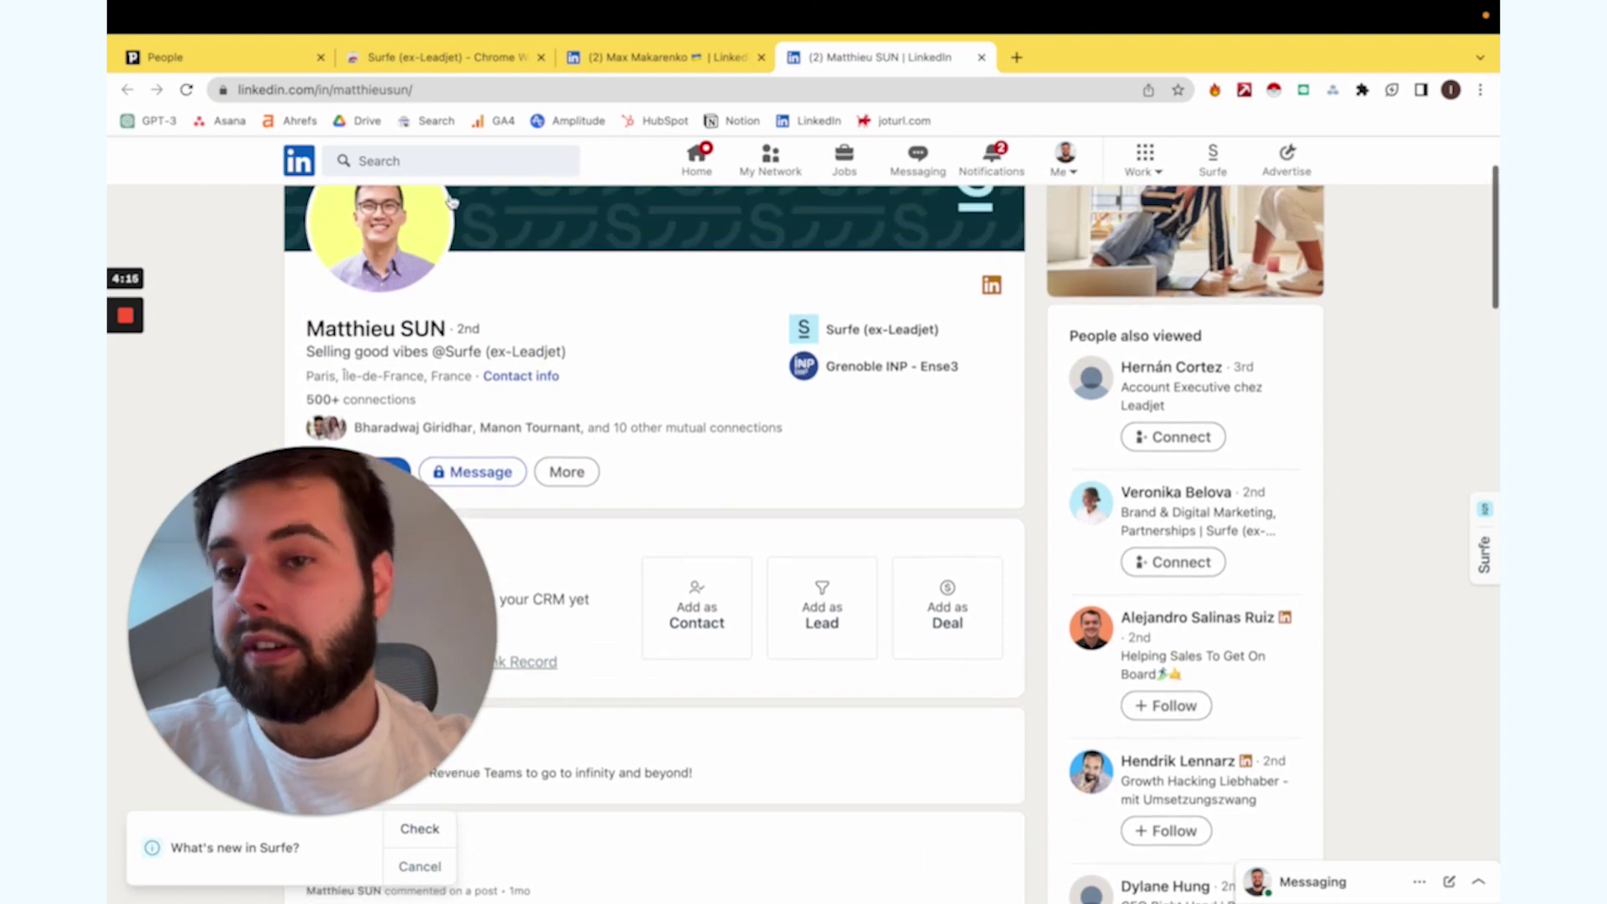
click(400, 160)
text(max)
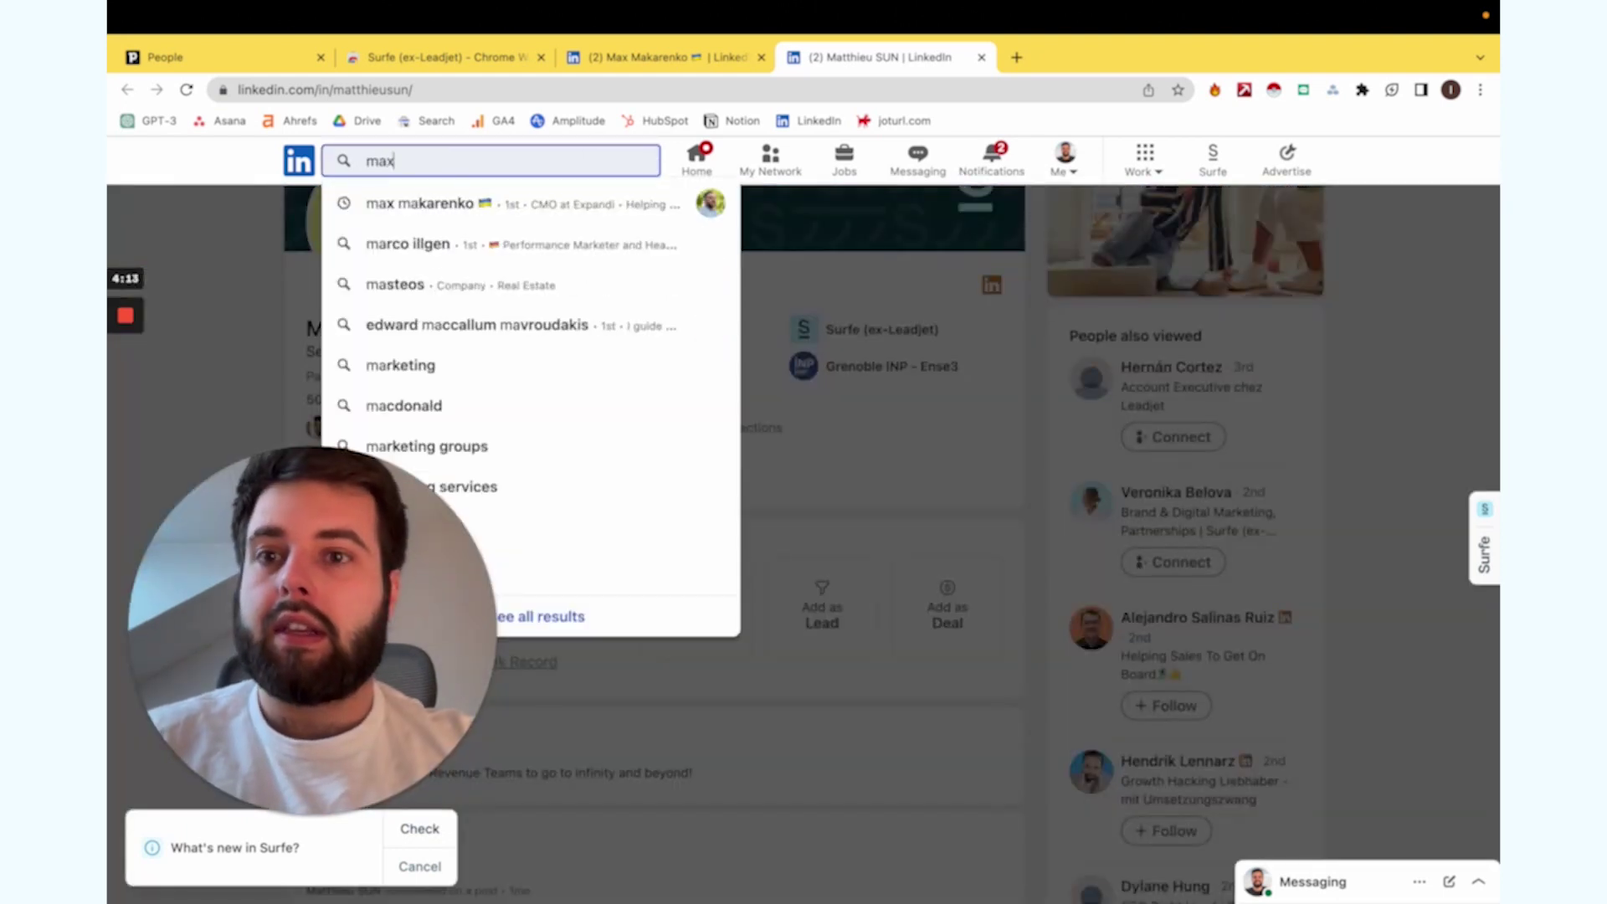
click(402, 203)
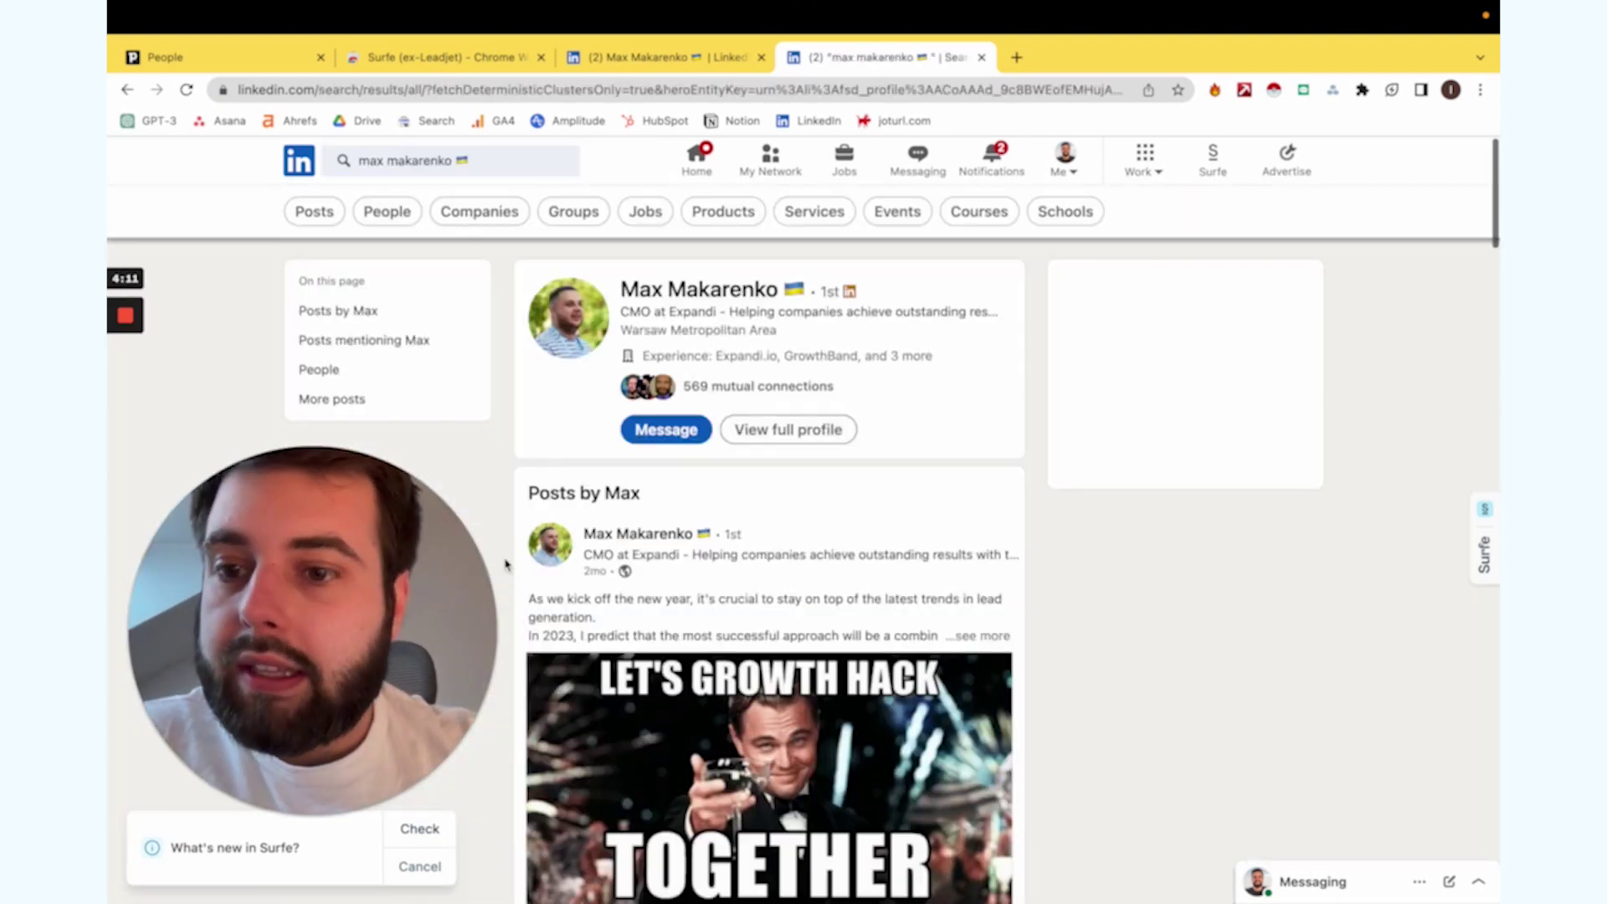
click(704, 289)
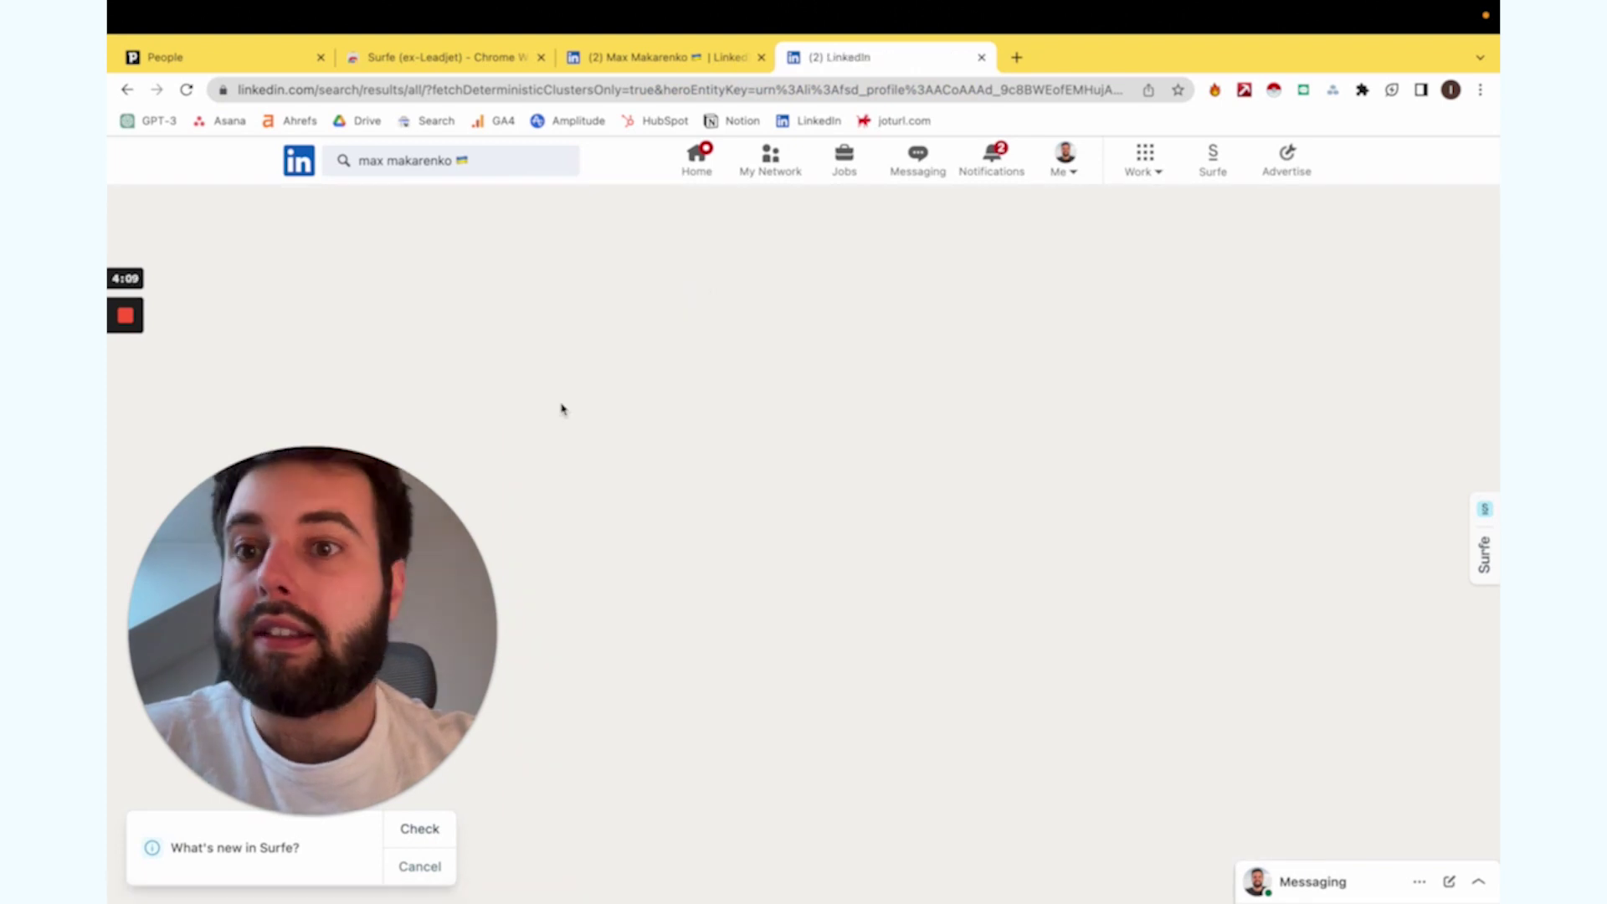
Add the person to Pipedrive as a contact with the Chief Marketing Officer position.
scroll(561, 408, down, 5)
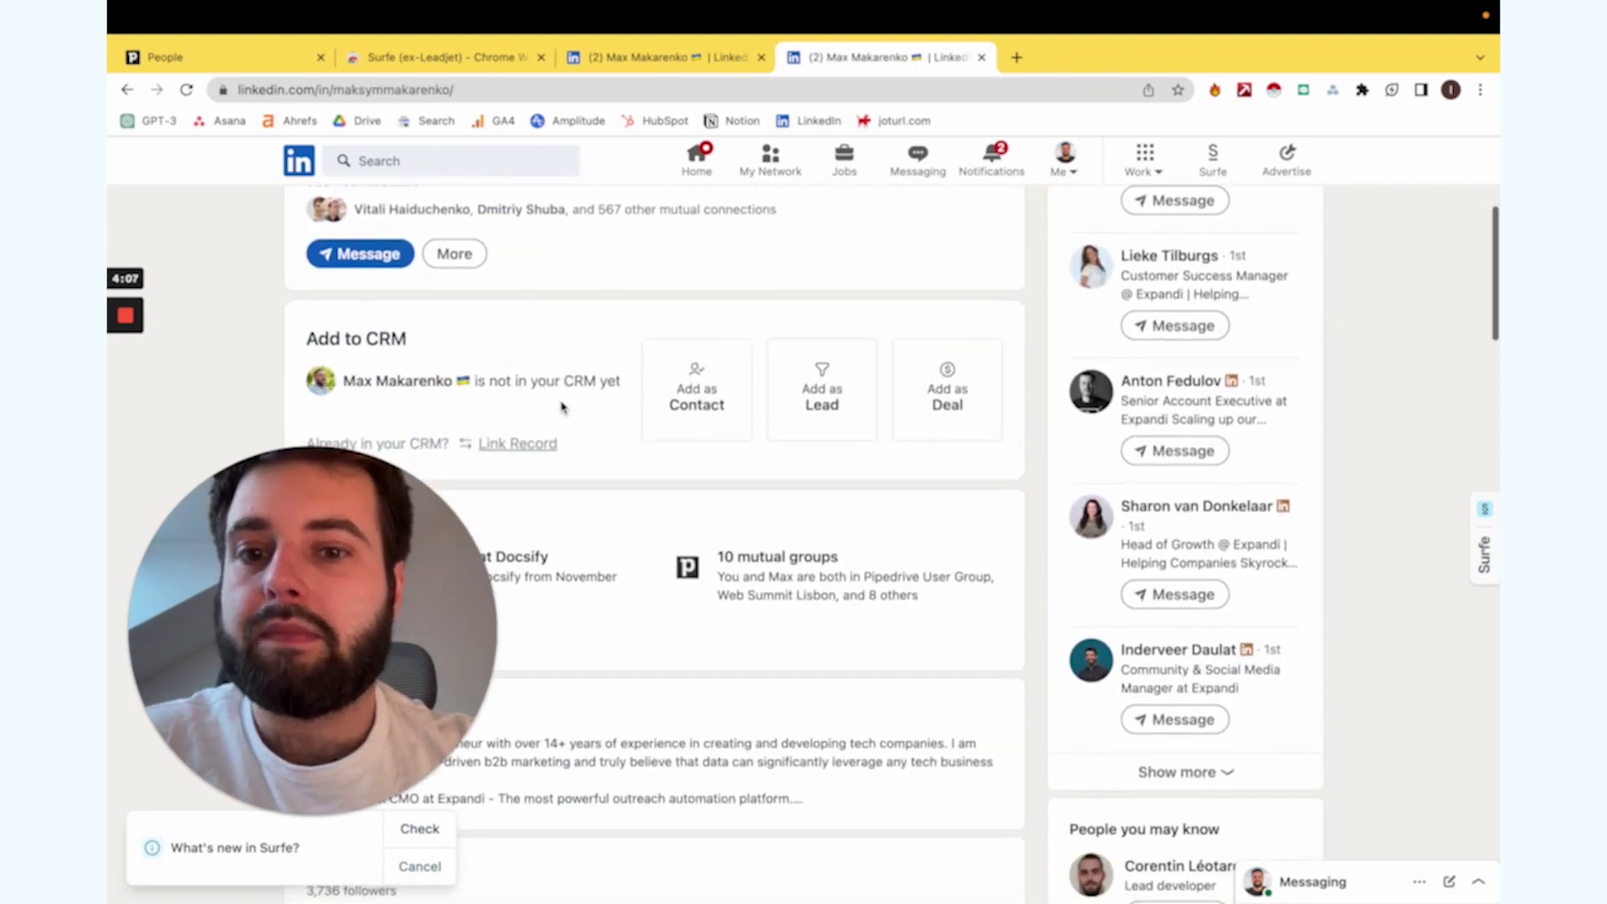
scroll(561, 408, down, 2)
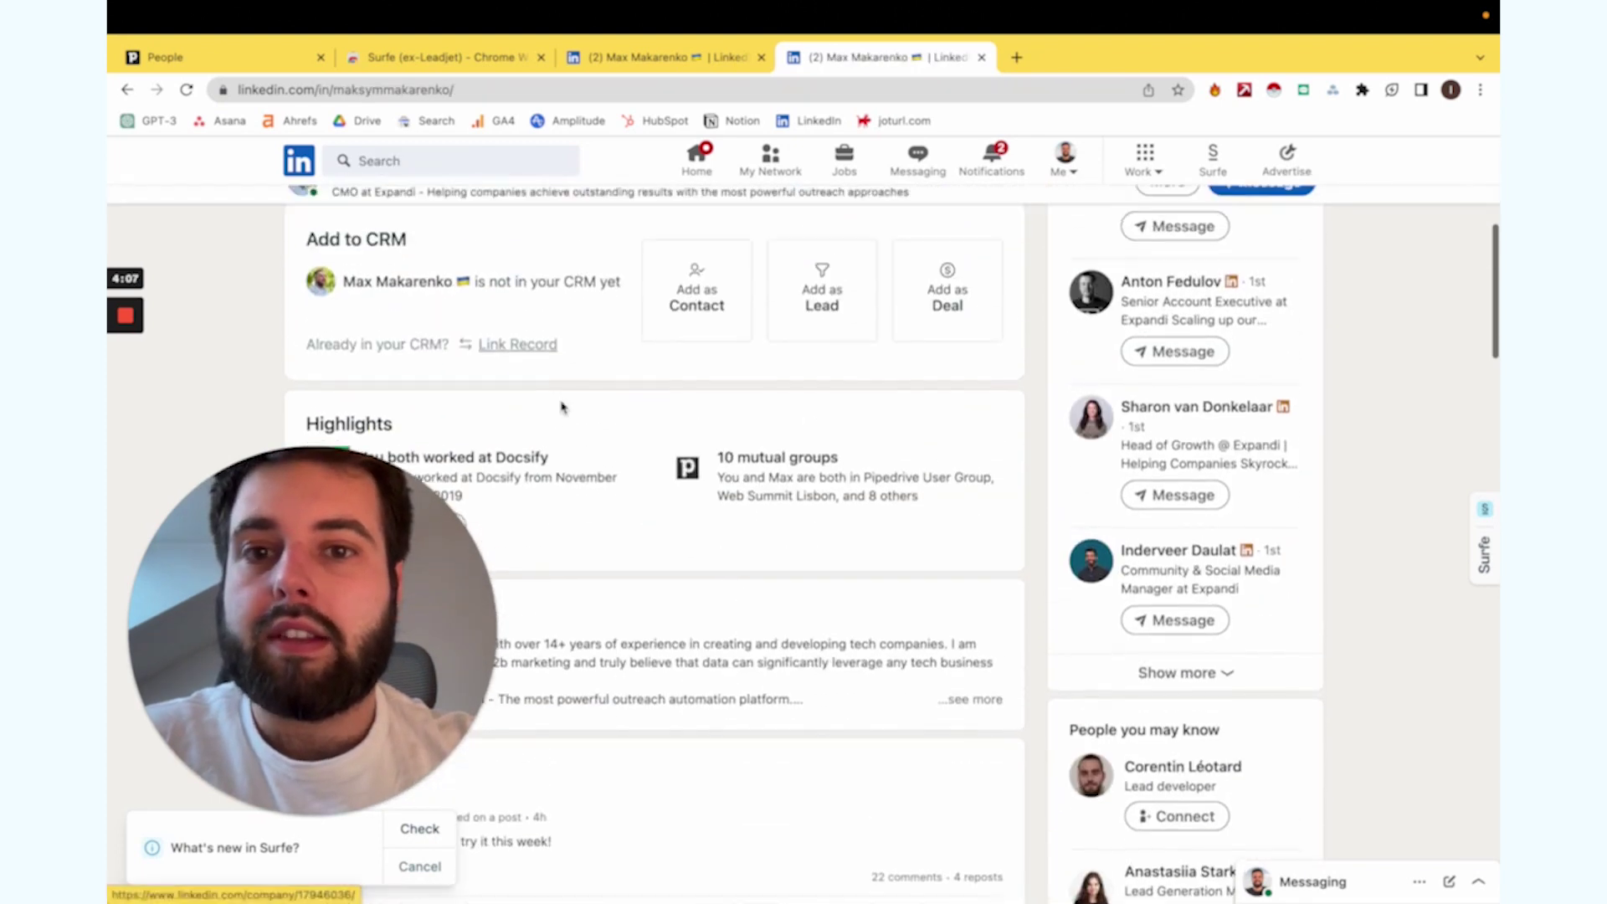
click(725, 313)
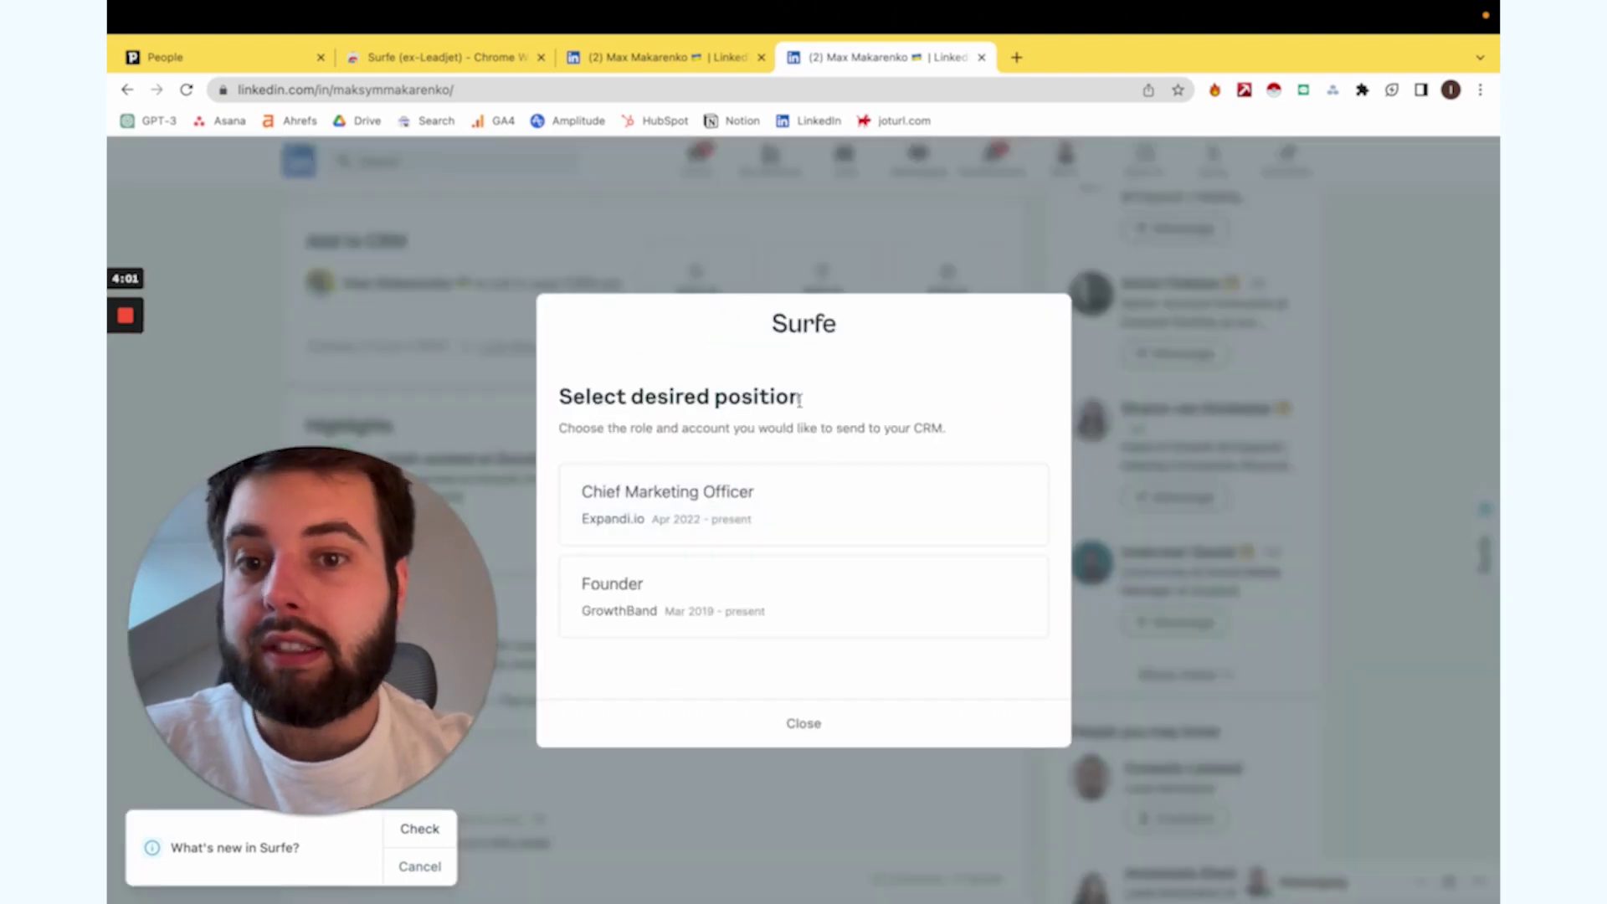
click(812, 504)
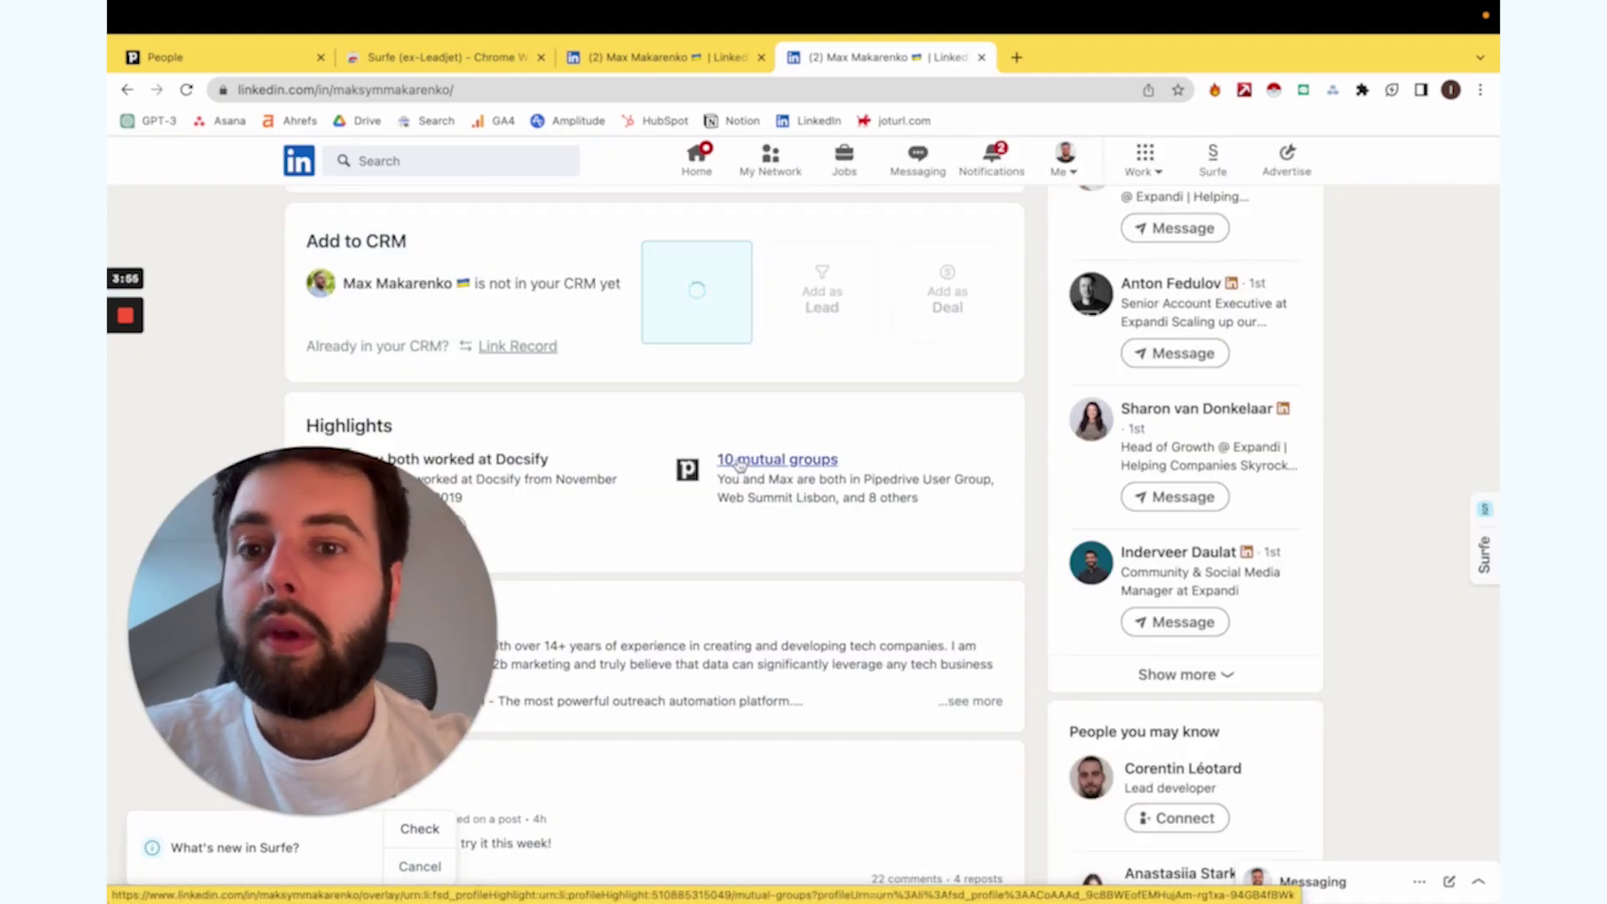
Scroll through the Surfe contact card to check owner, label, organization Expandi.io, email and phone.
scroll(567, 406, down, 1)
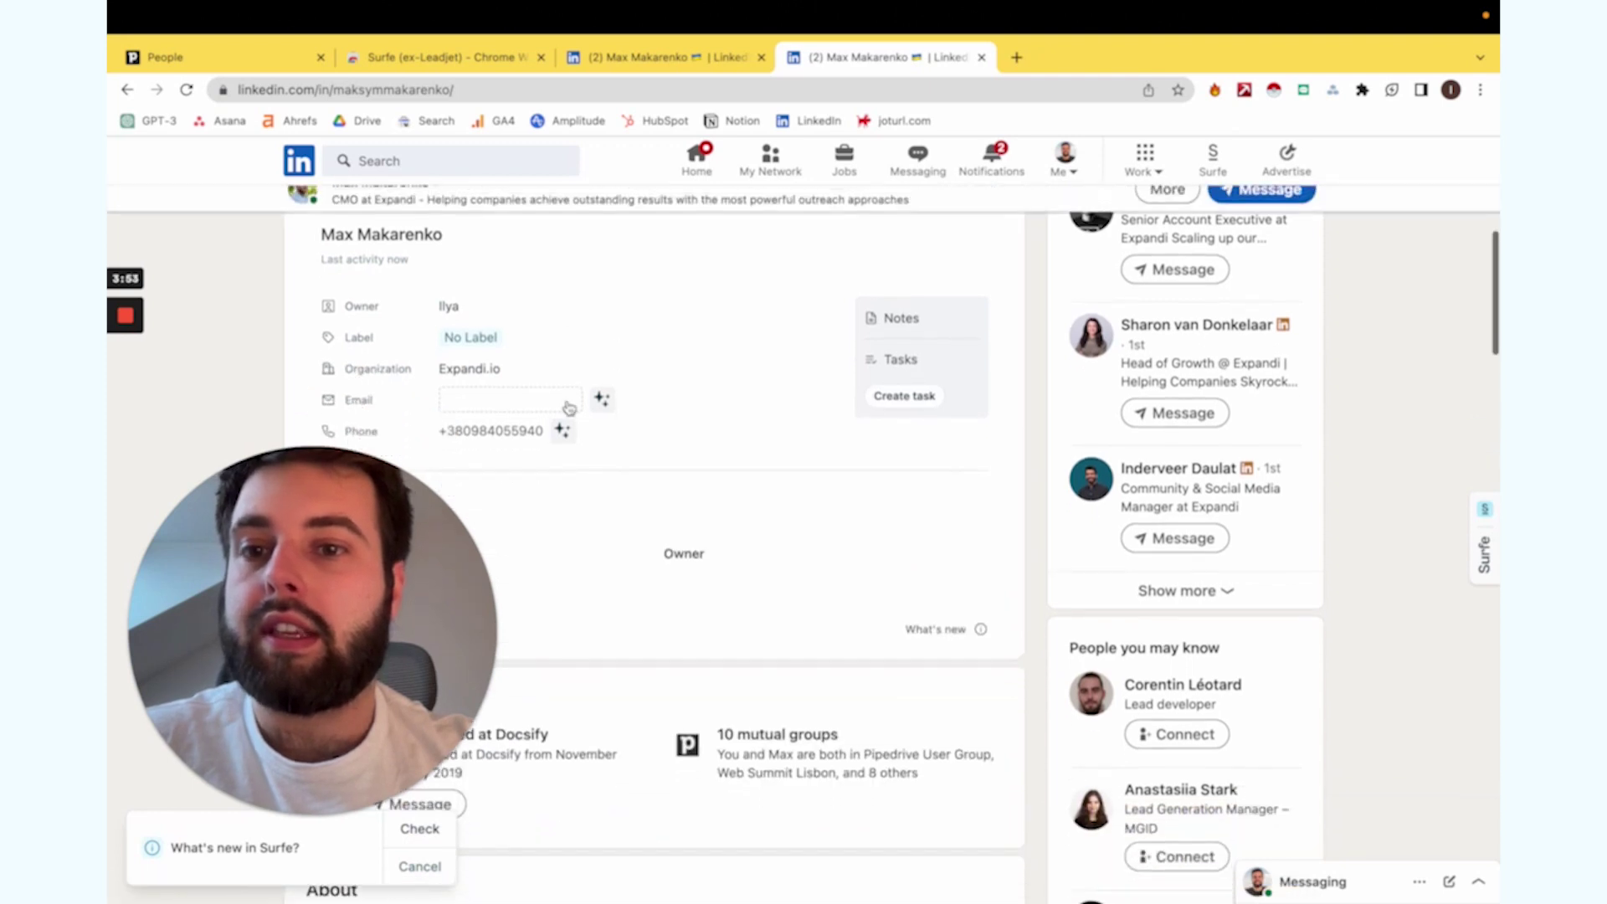
scroll(603, 402, down, 1)
scroll(755, 437, down, 1)
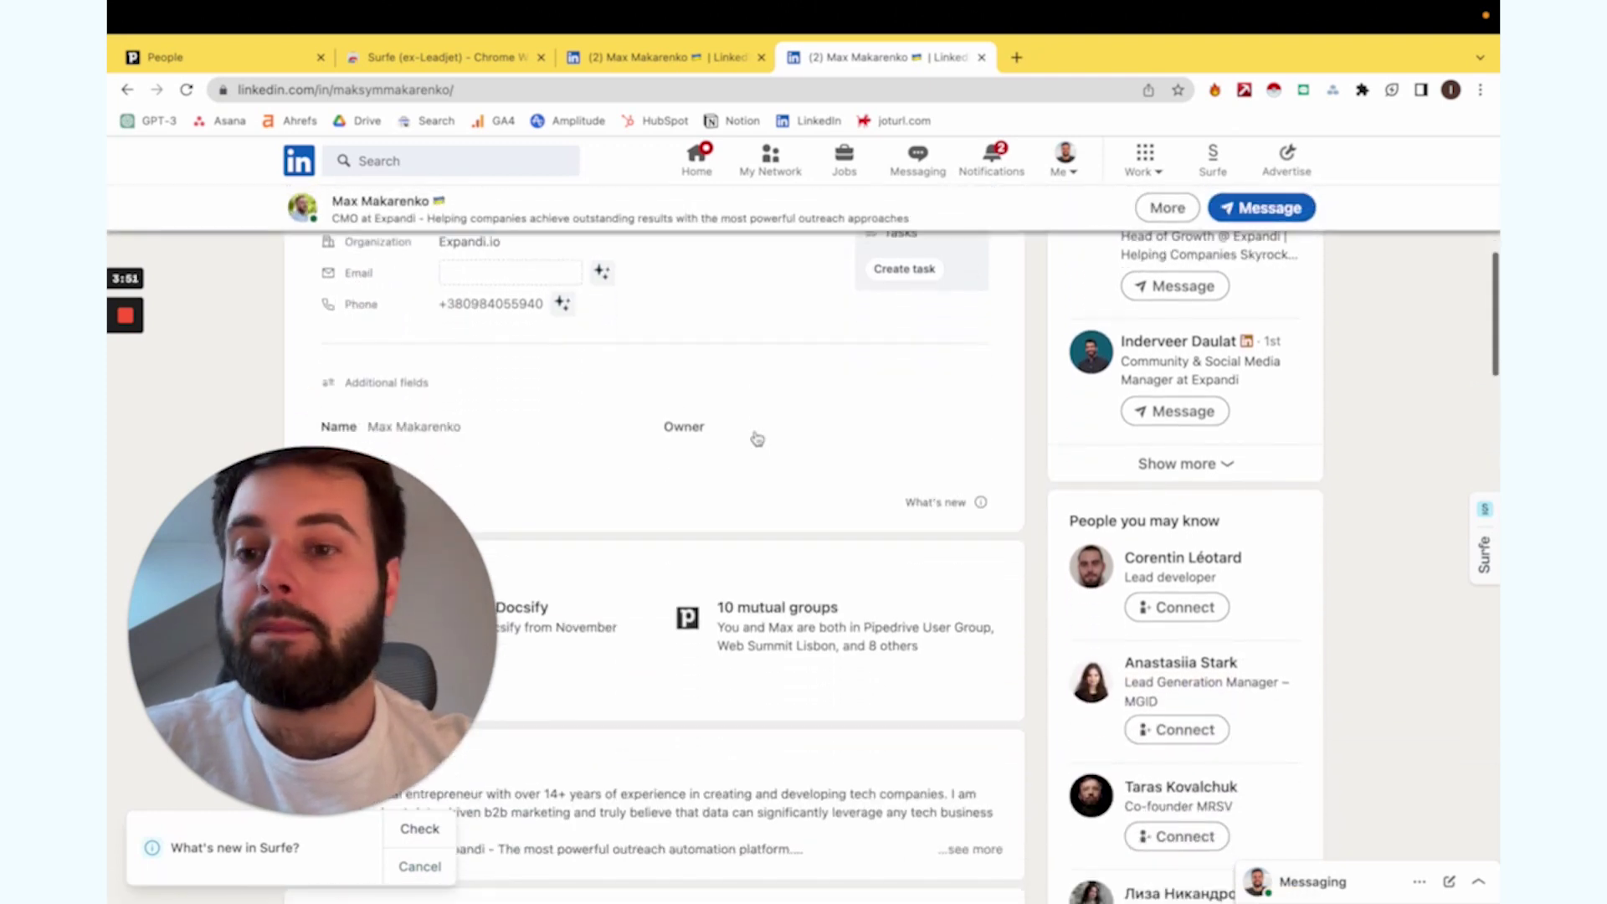
scroll(757, 438, down, 3)
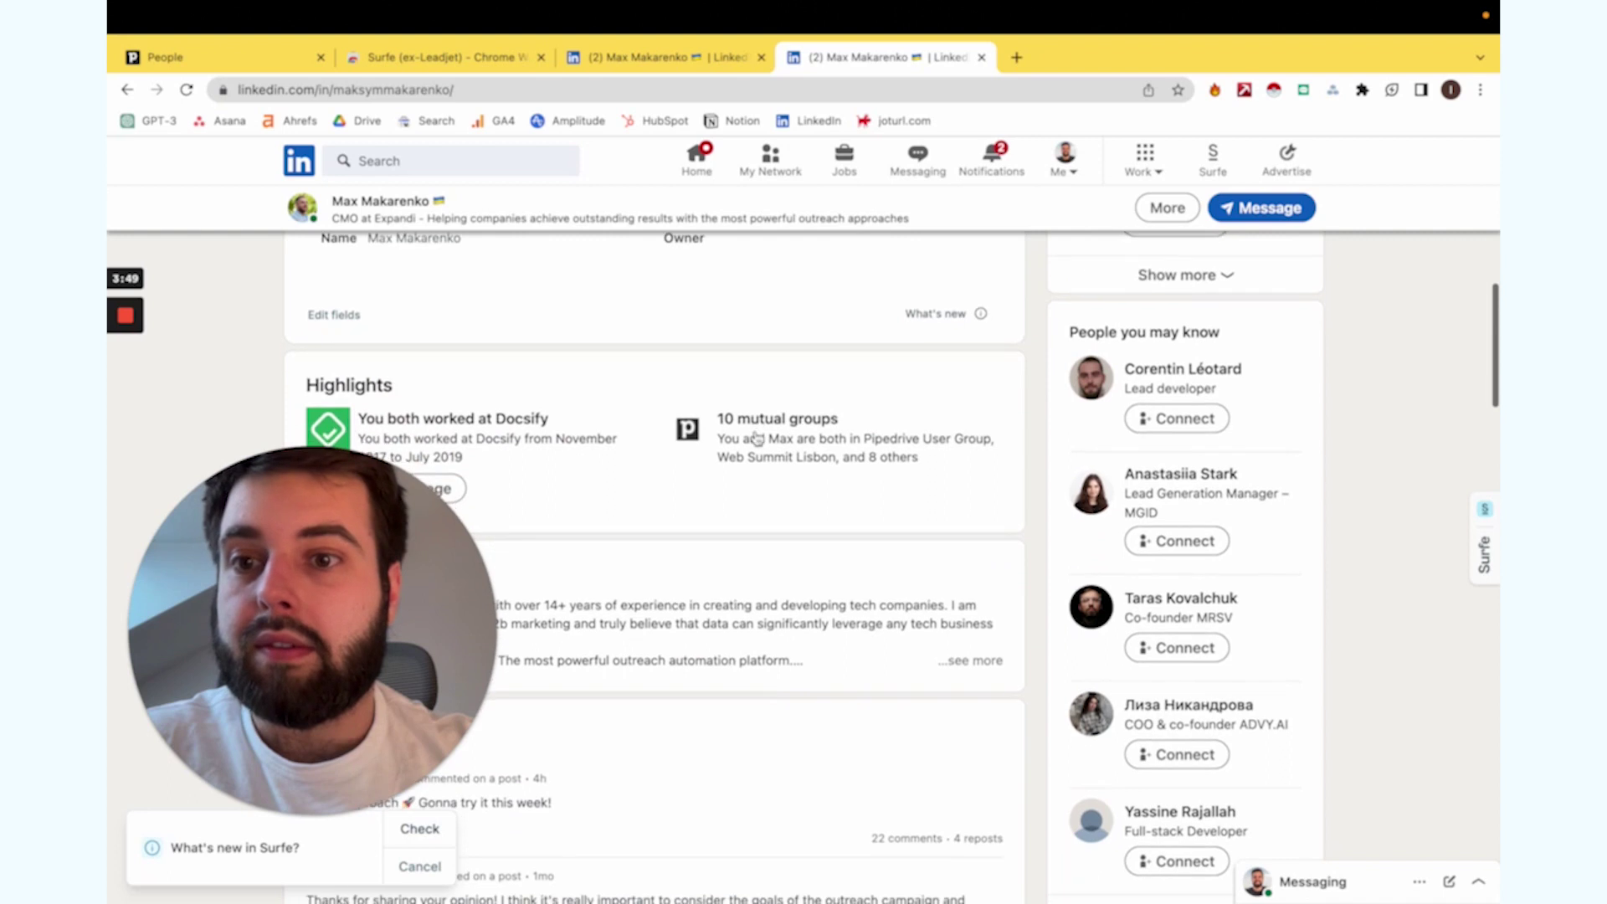
scroll(754, 438, up, 5)
scroll(753, 438, down, 2)
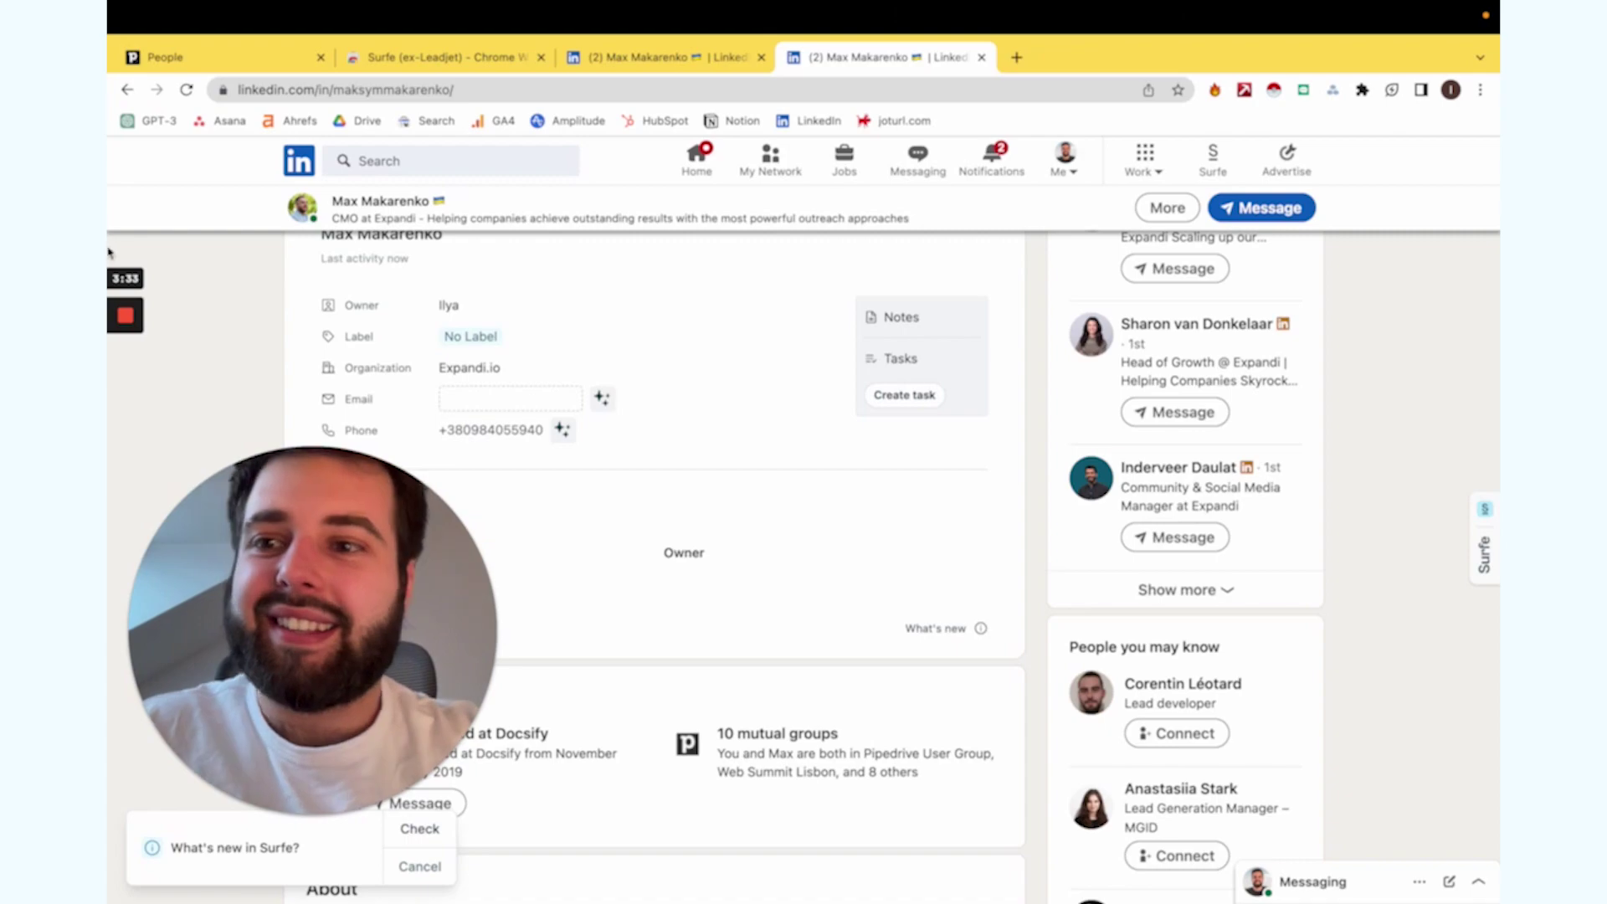
mouse_move(121, 322)
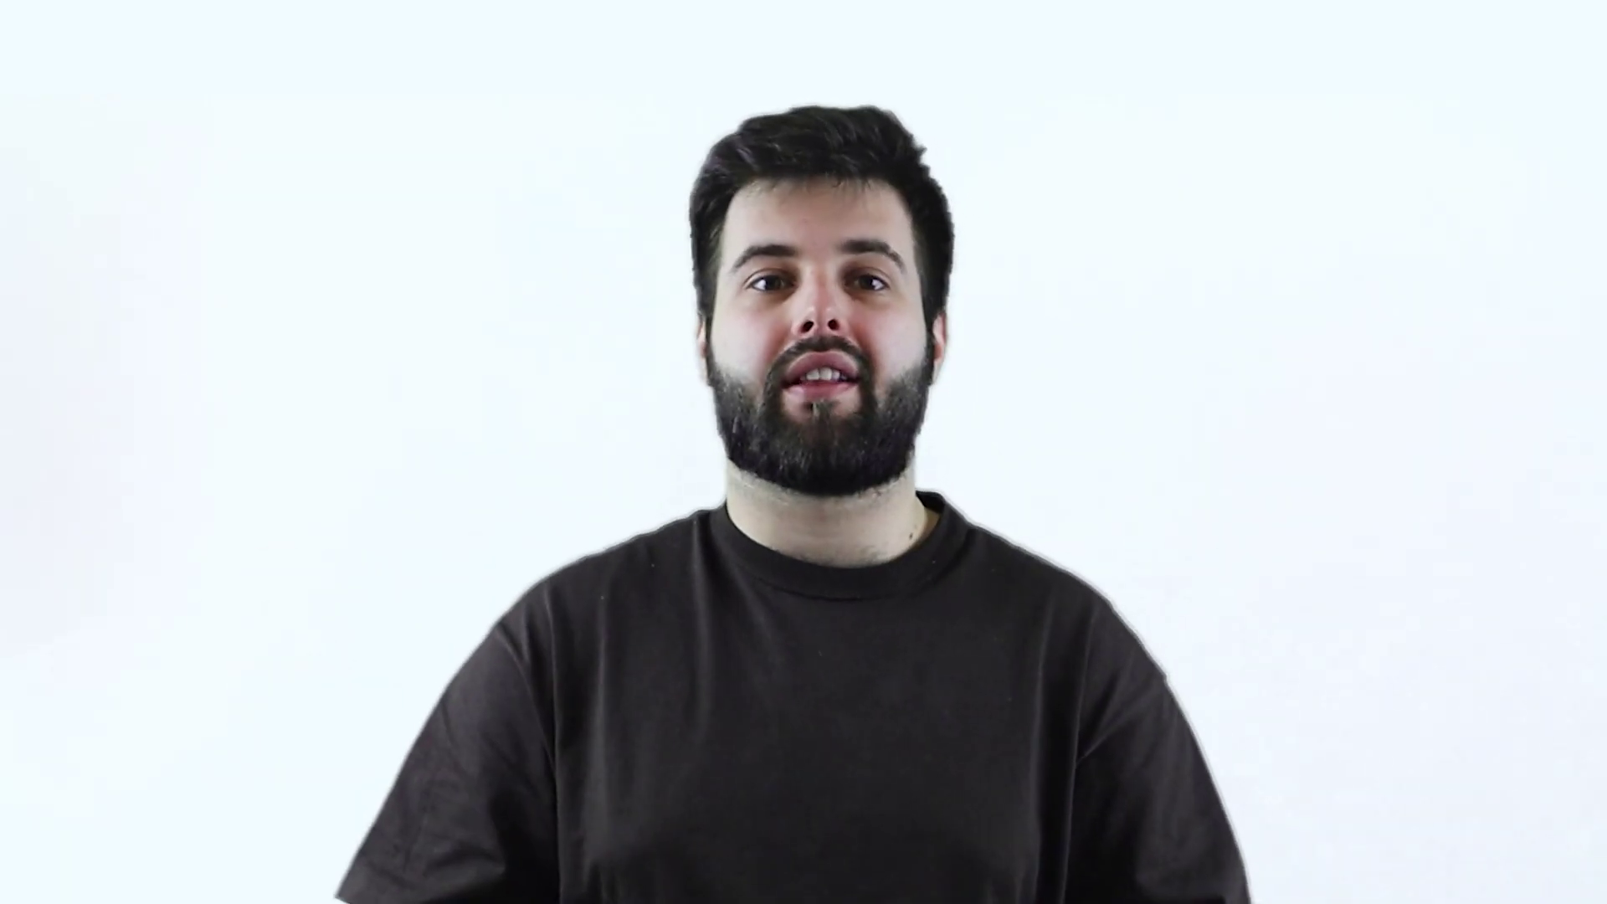